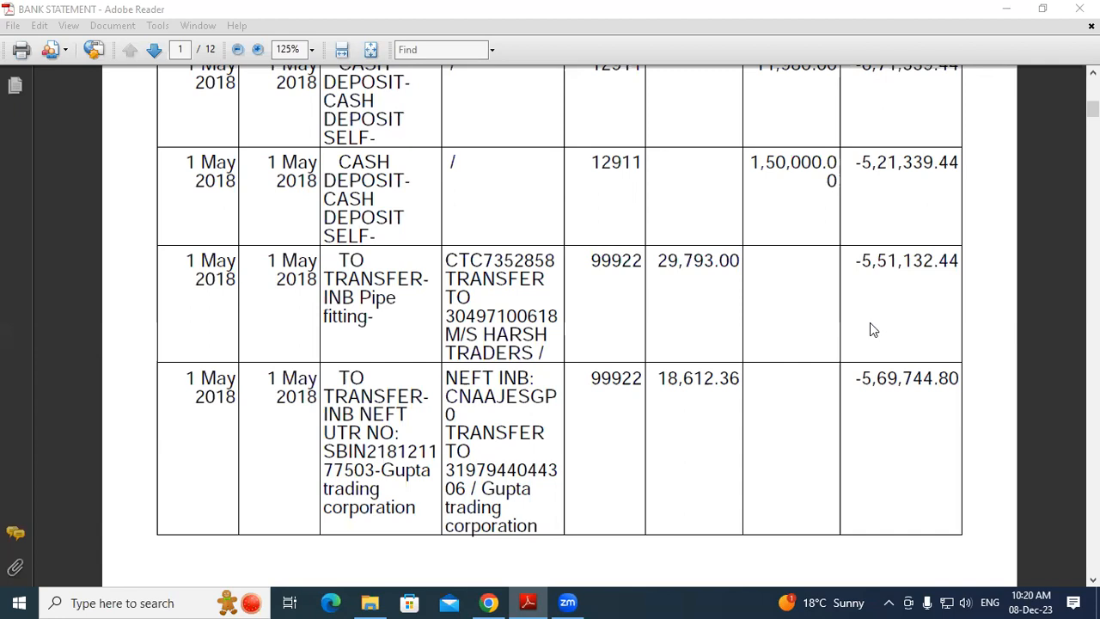
Review the bank statement's last row: date 1 May 2018, the UTR reference, and the 18,612.36 withdrawal
click(190, 379)
drag(191, 379, 237, 400)
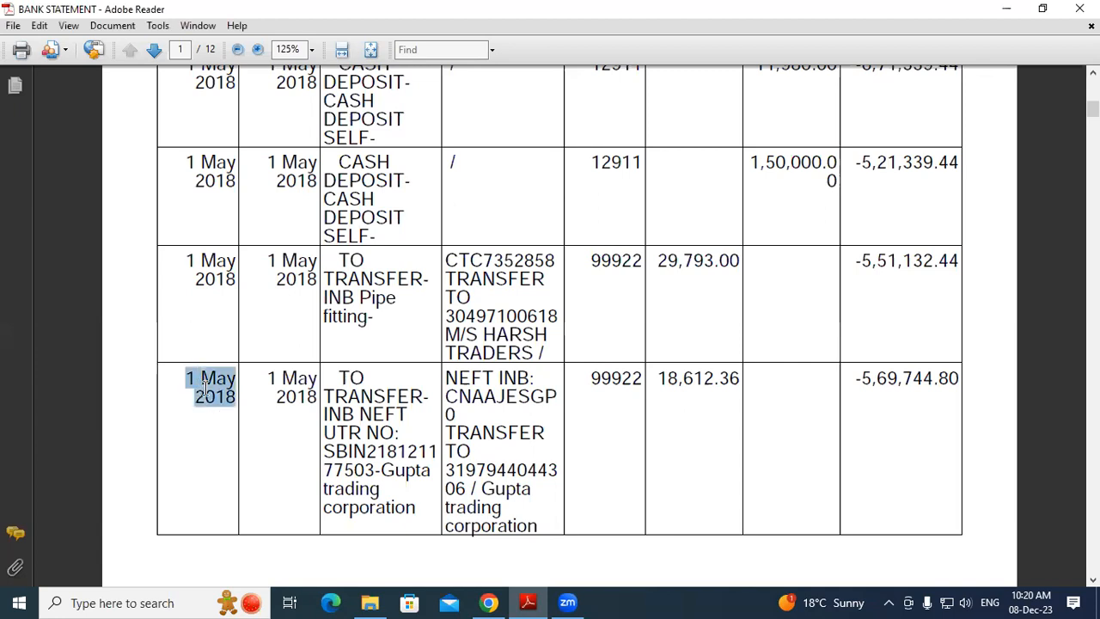
click(265, 392)
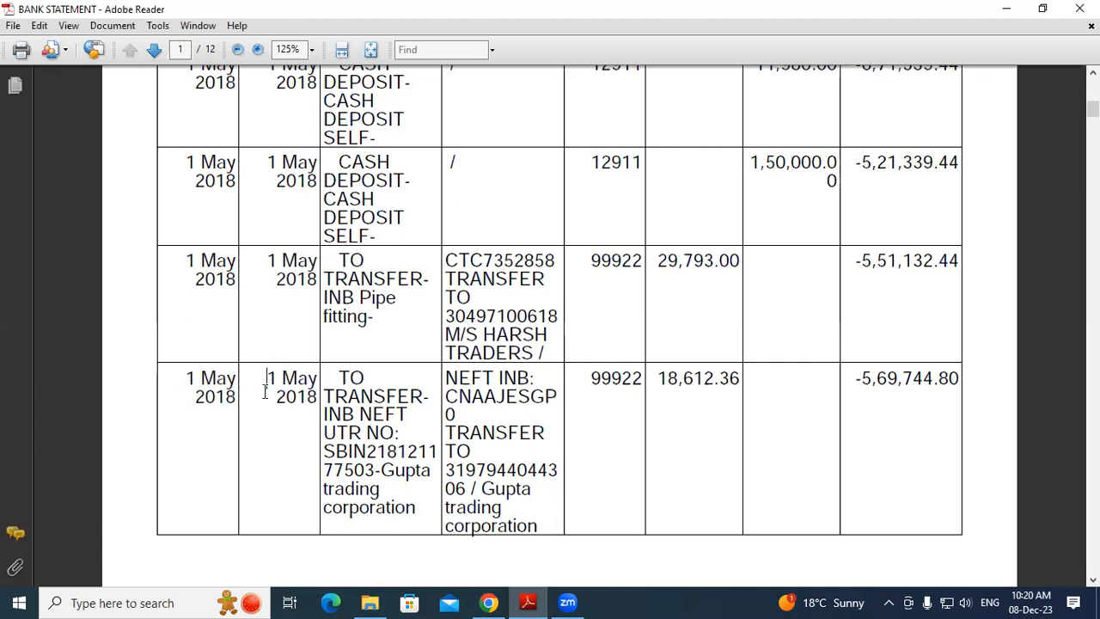
drag(338, 378, 409, 414)
click(395, 397)
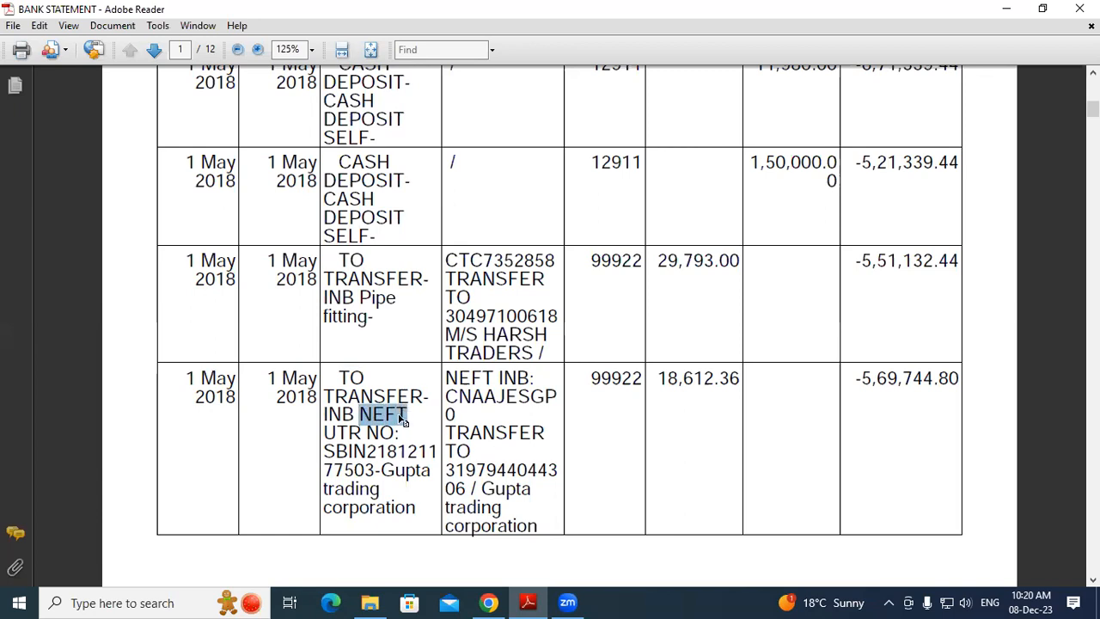
click(371, 415)
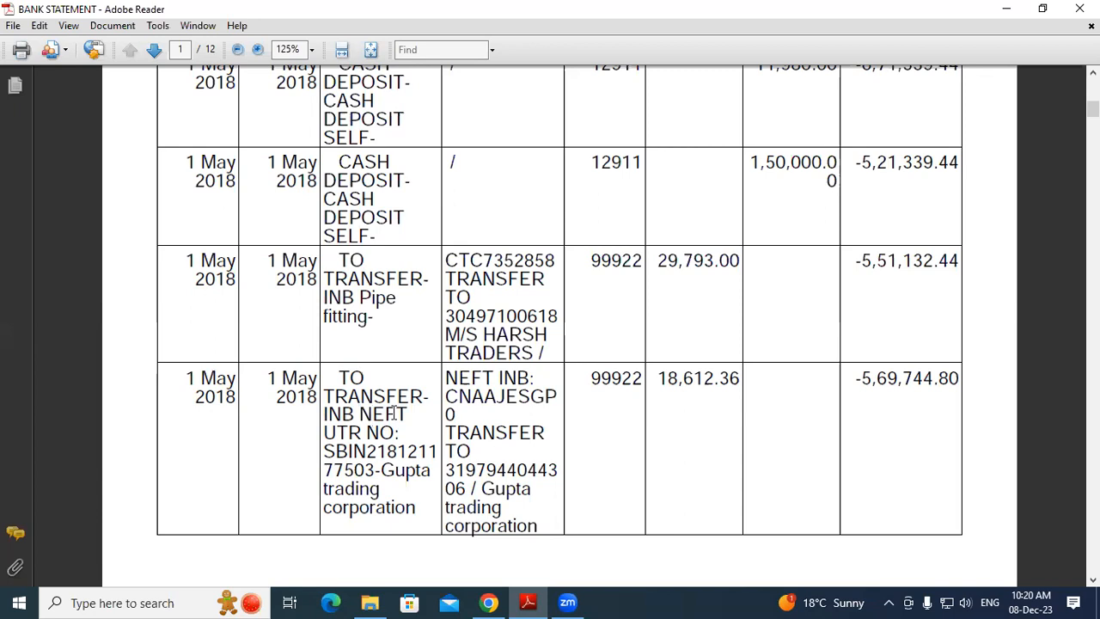
click(324, 450)
drag(324, 451, 430, 468)
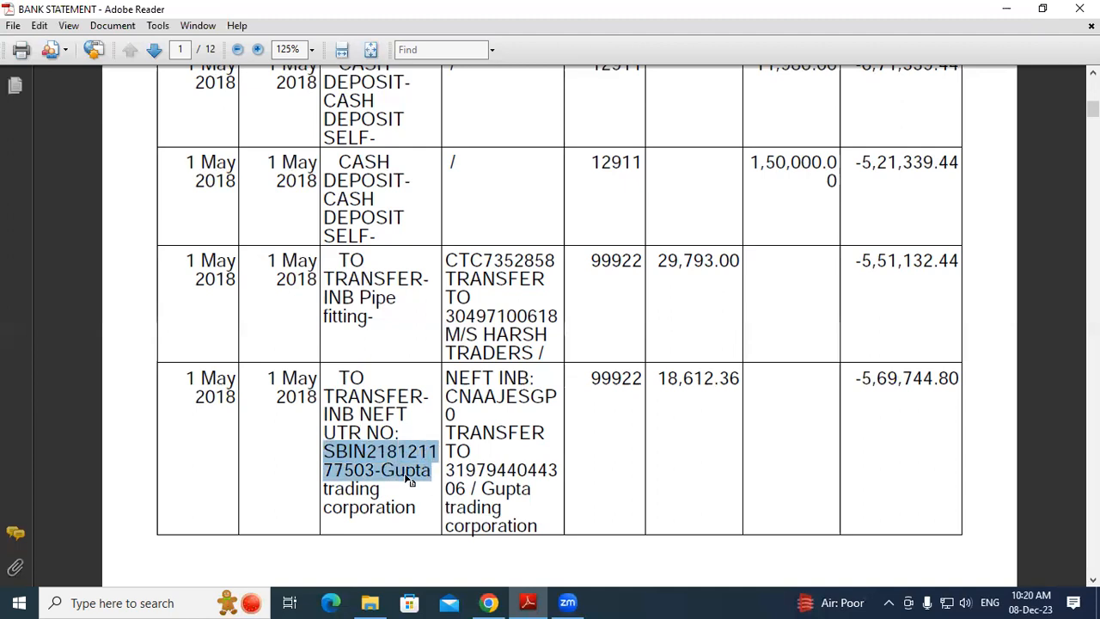
click(409, 477)
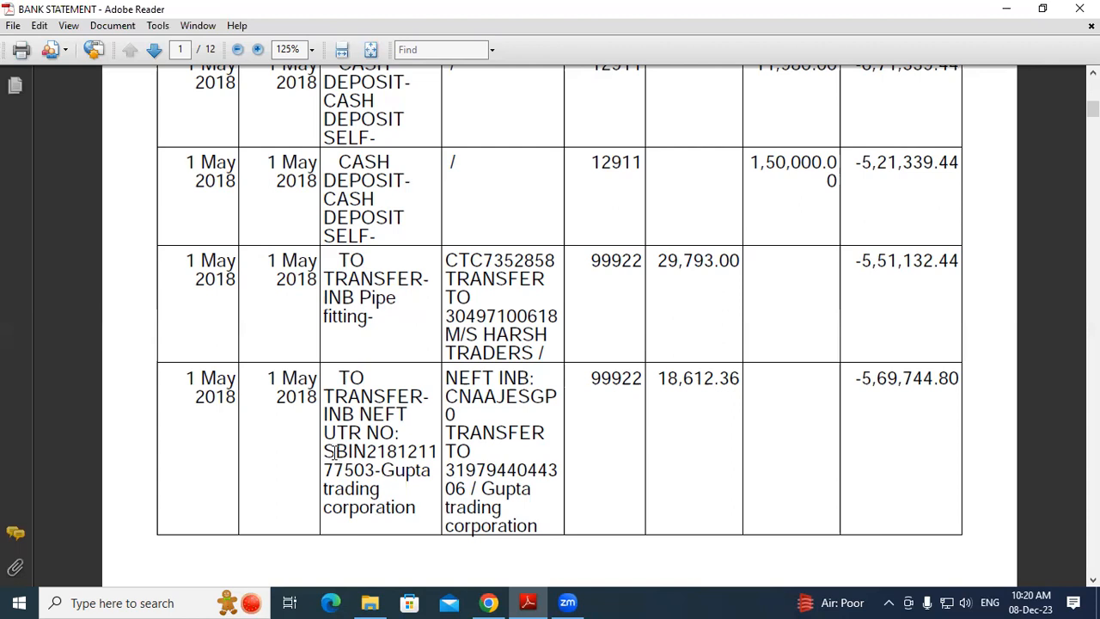
drag(333, 451, 375, 468)
click(376, 468)
drag(657, 378, 742, 379)
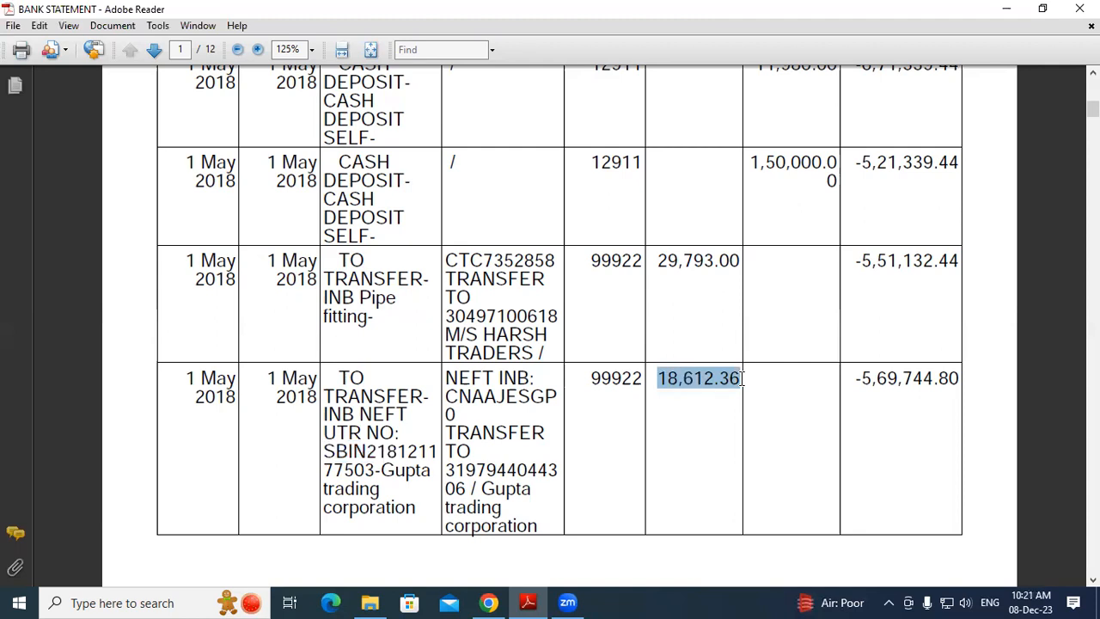
click(742, 379)
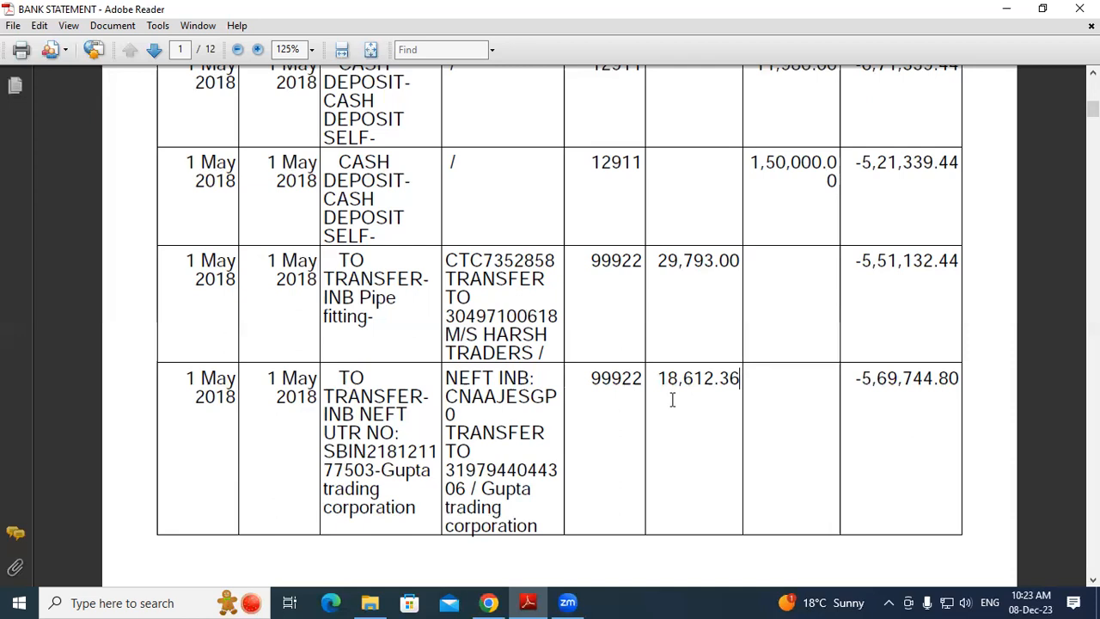
Launch TallyPrime from its desktop shortcut and continue in Educational Mode
key(super+d)
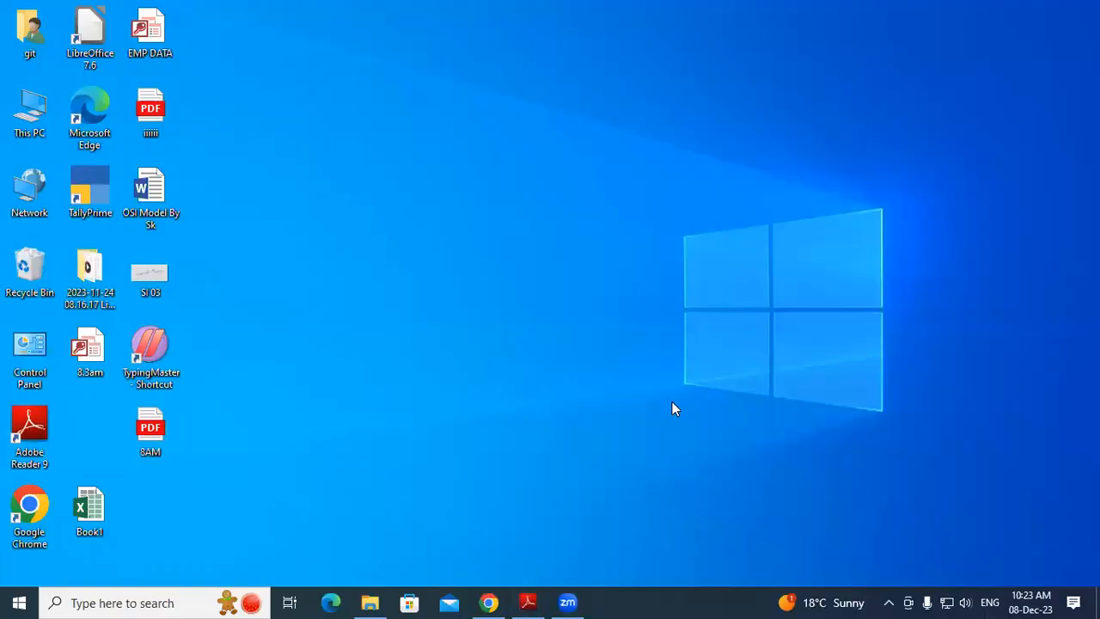
right_click(112, 194)
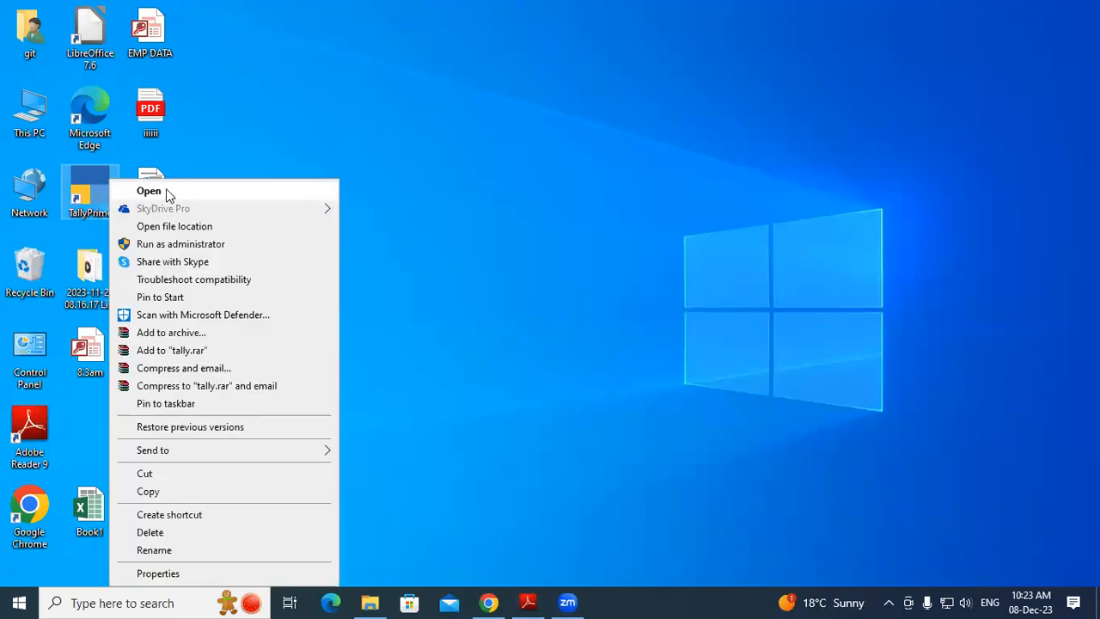
click(184, 193)
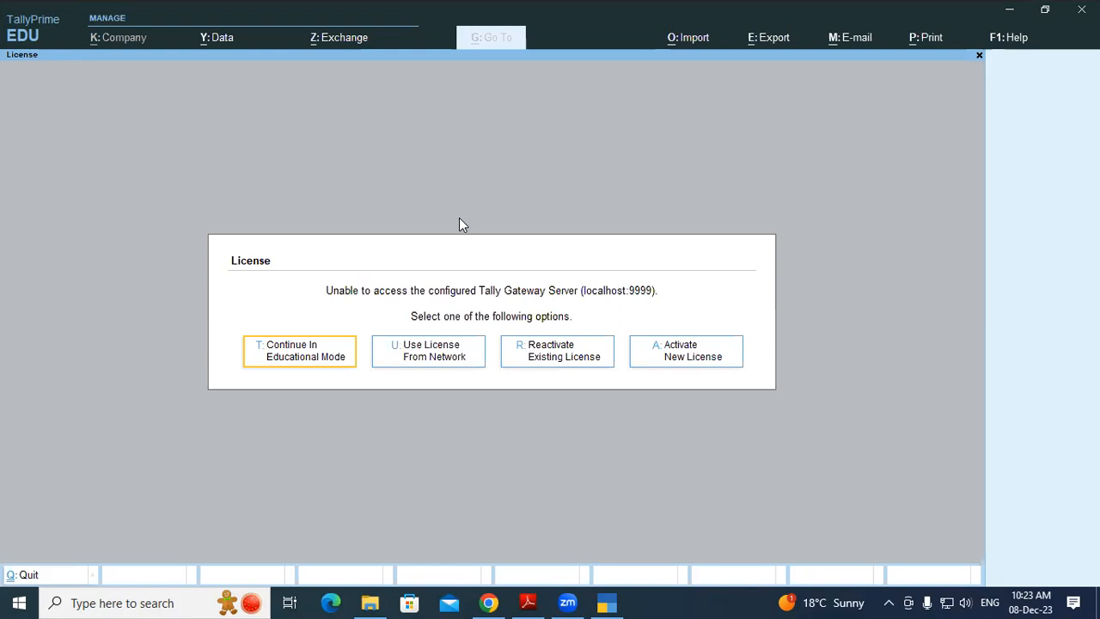
key(Return)
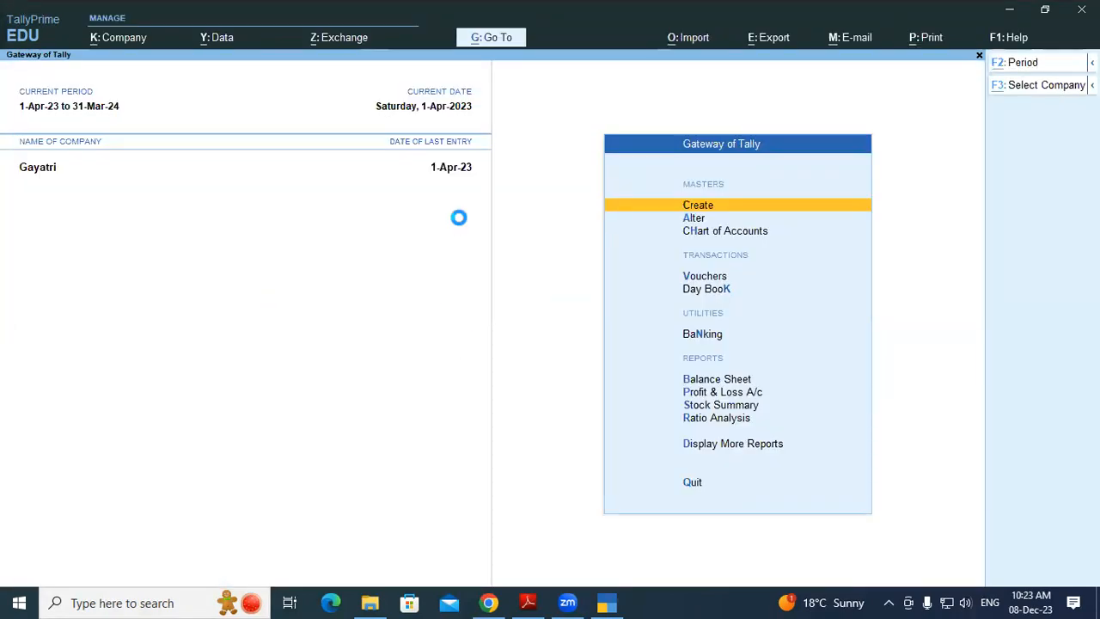
Load Gayatri Computer Pvt.Ltd from the D:\SKKKK folder using Select from Drive
key(F3)
key(Up)
key(Up)
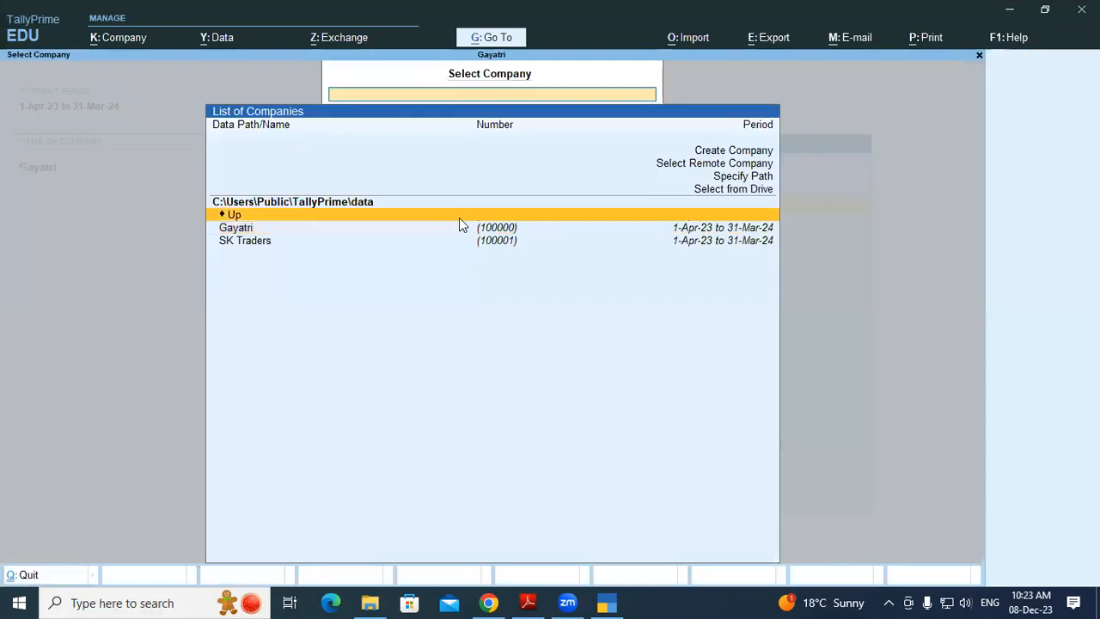
key(Return)
key(Down)
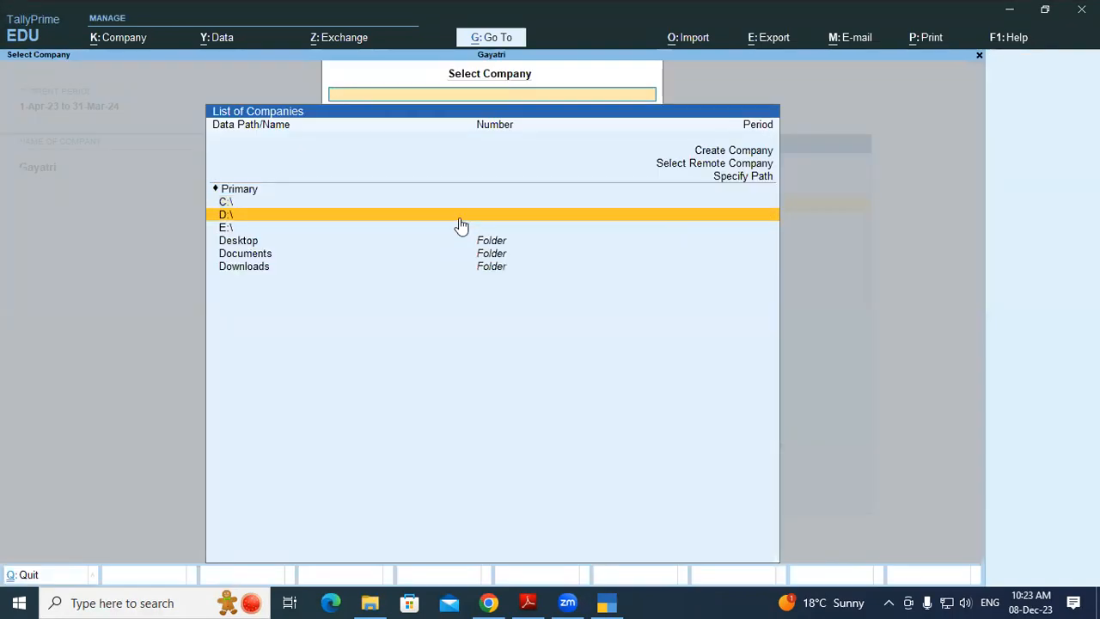
key(Return)
key(Down)
key(Down)
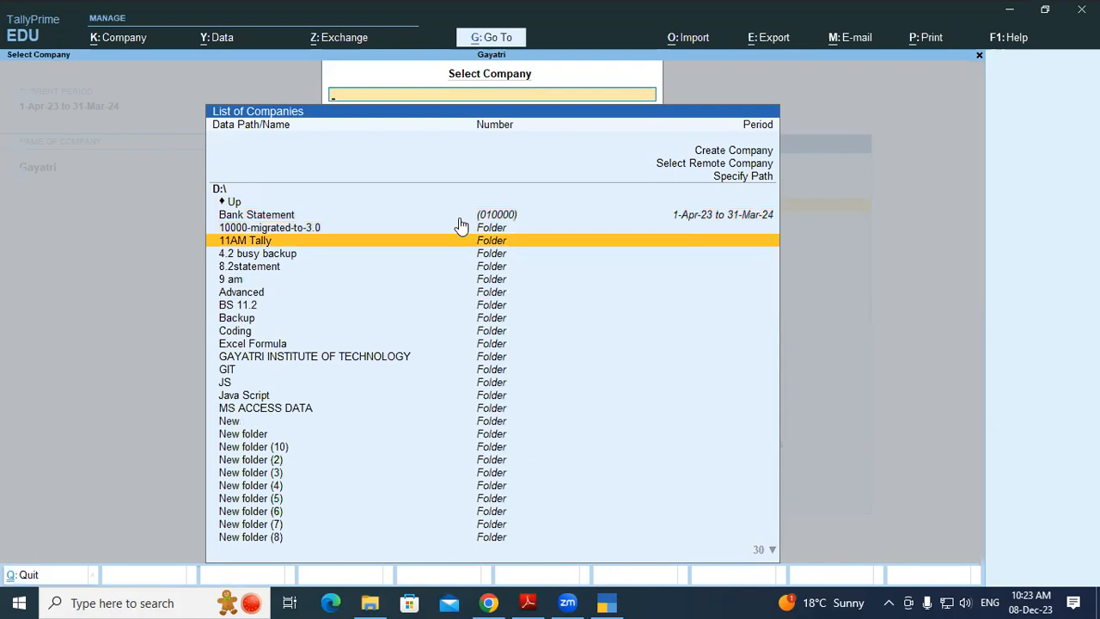
text(skk)
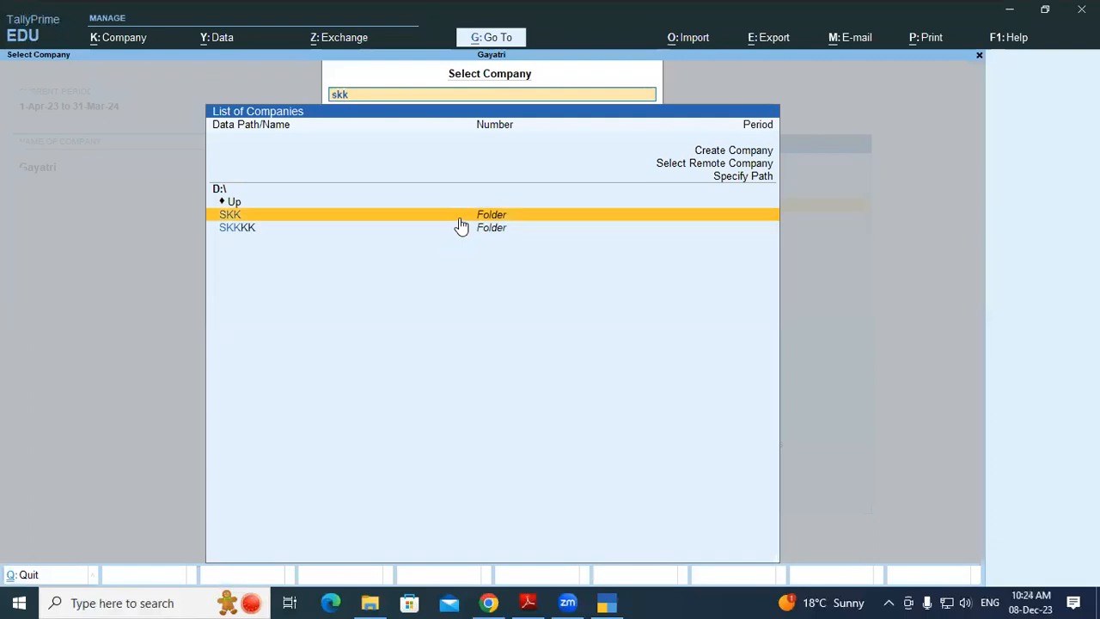
key(Down)
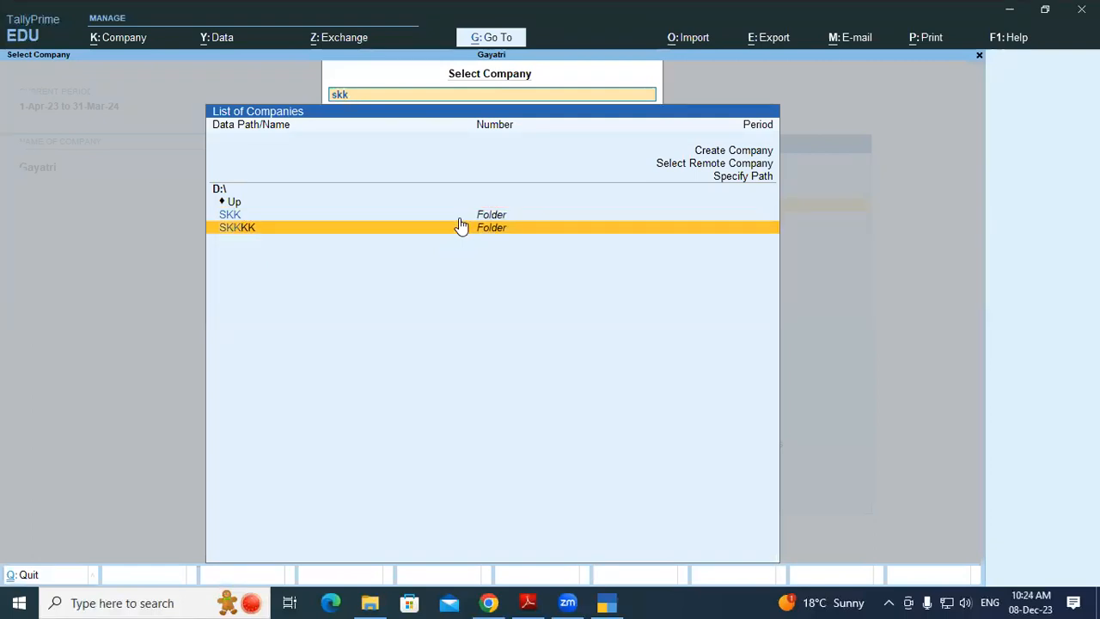
key(Return)
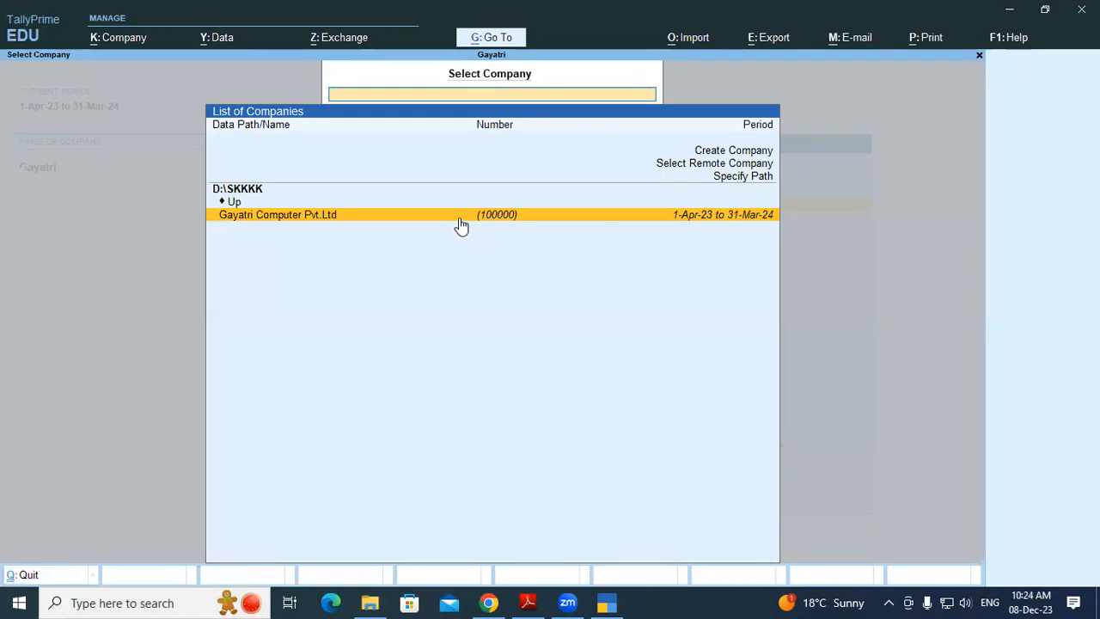
click(461, 215)
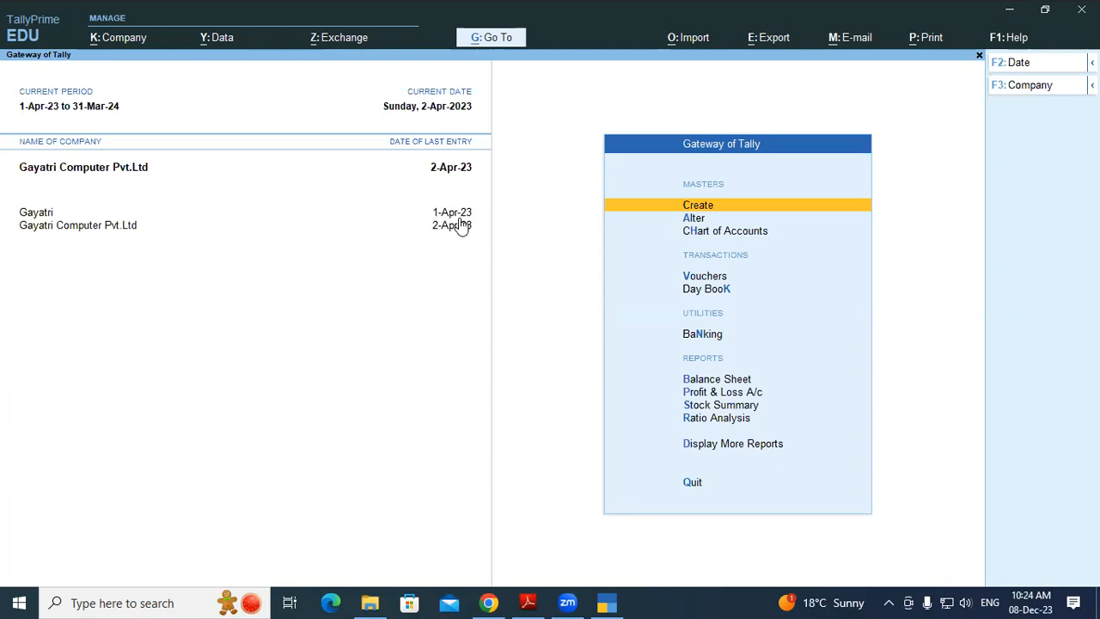
Begin a Purchase voucher with supplier invoice number 023 and date 2-Apr-23
key(Down)
key(Down)
key(Down)
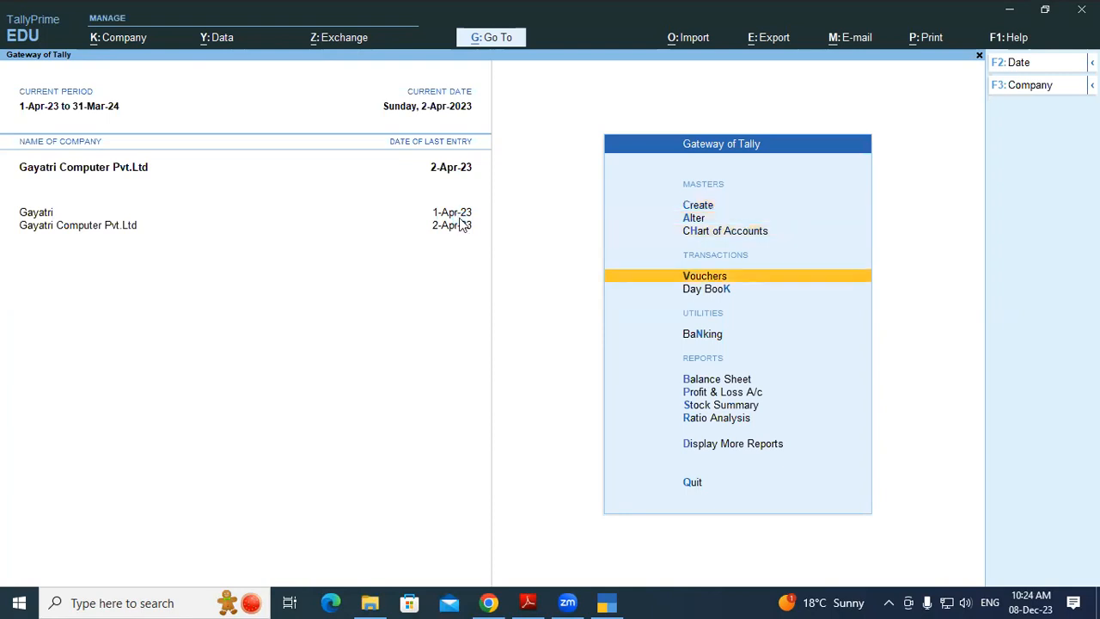
key(Return)
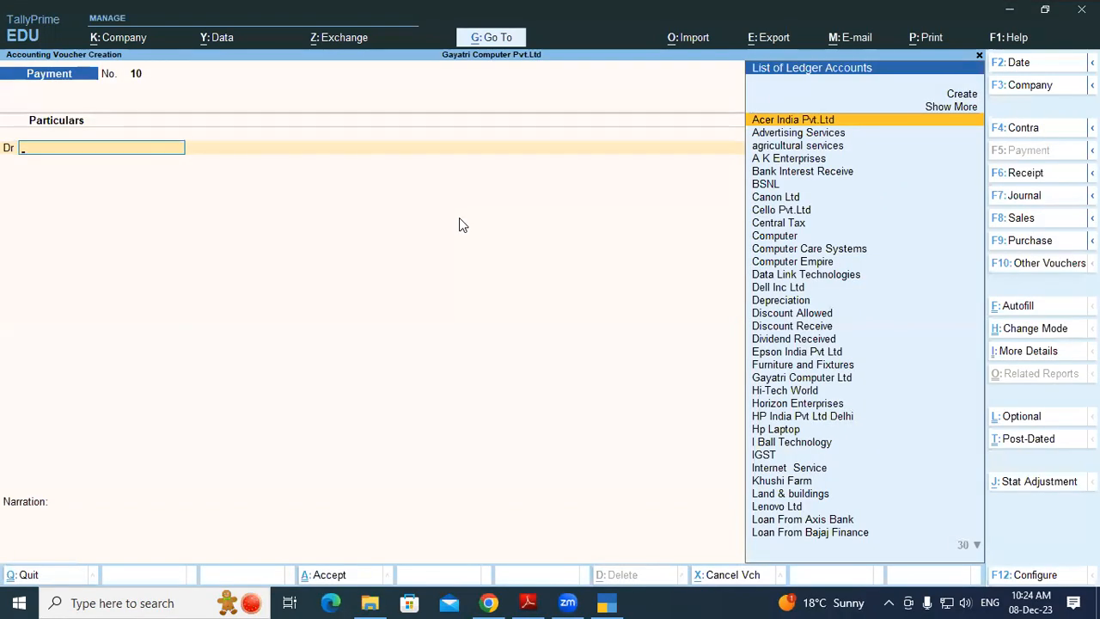
key(F9)
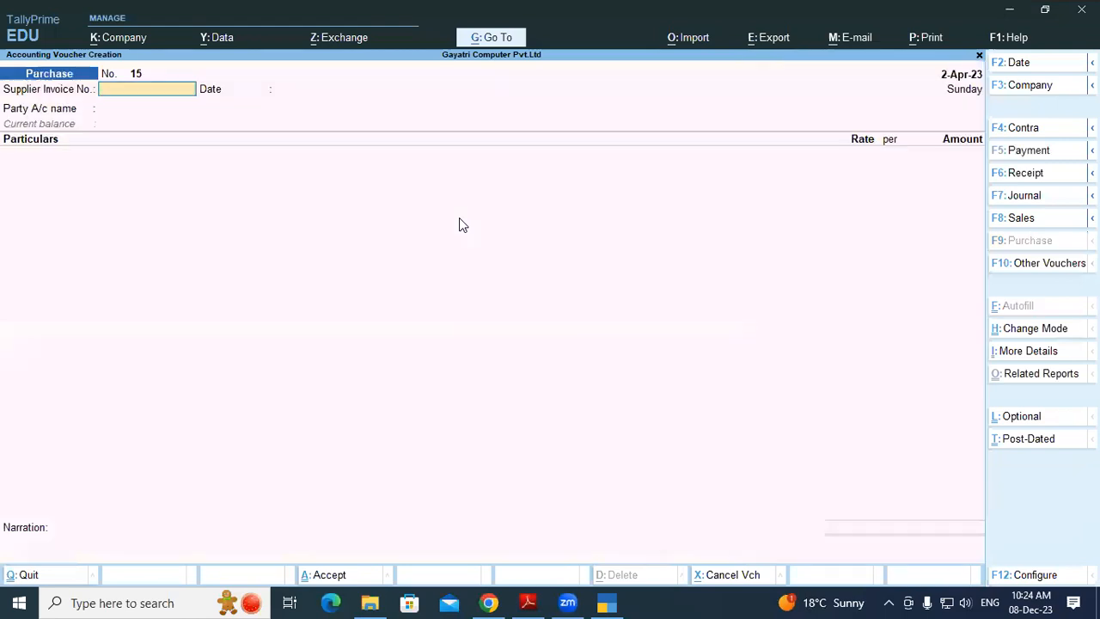
text(023)
key(Return)
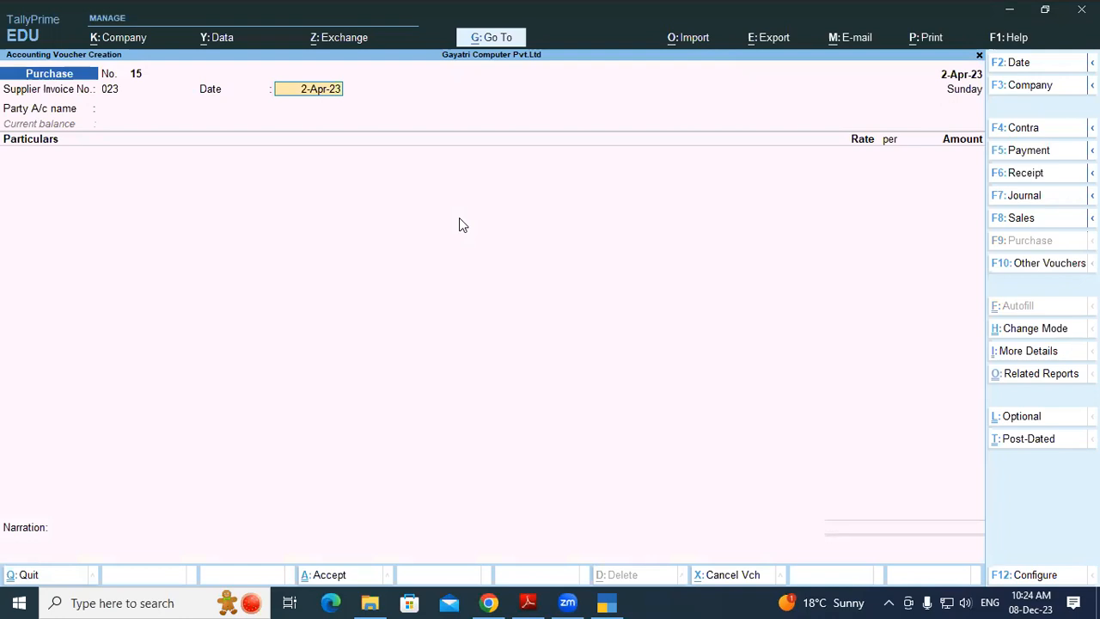
key(Return)
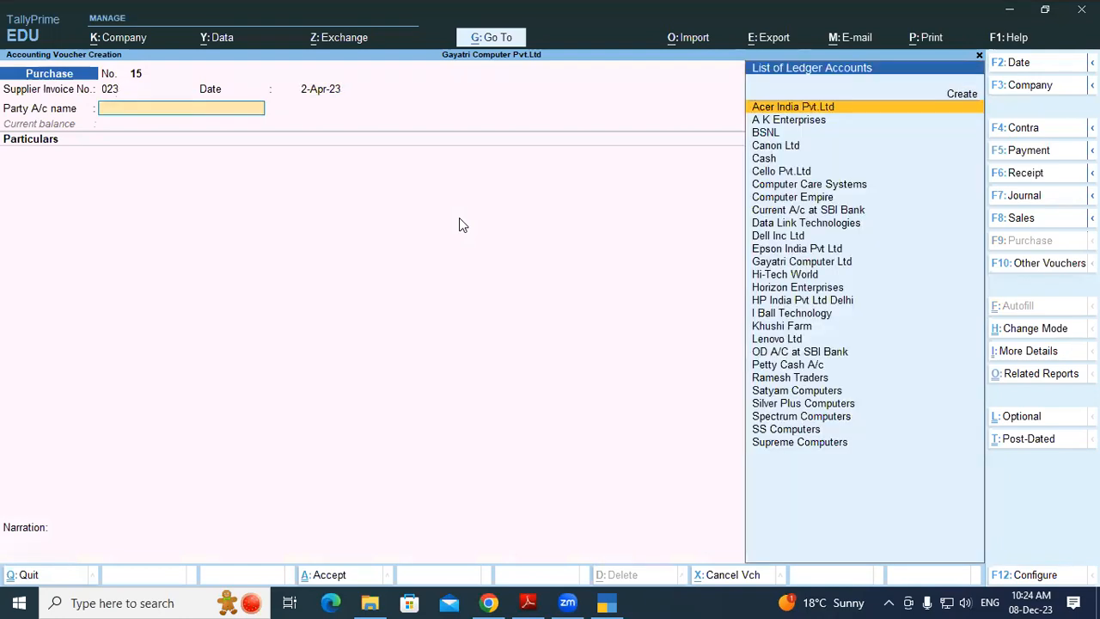
key(alt+c)
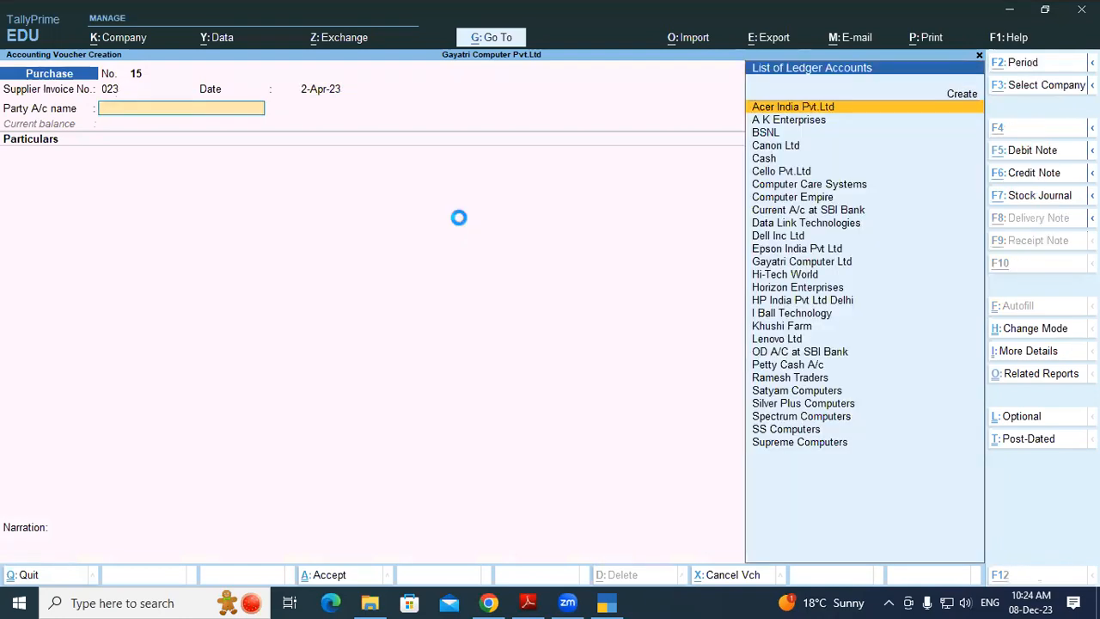
Create party ledger Gupta Trading Corp under Sundry Creditors, accepting default receipt and party details
text(Gup)
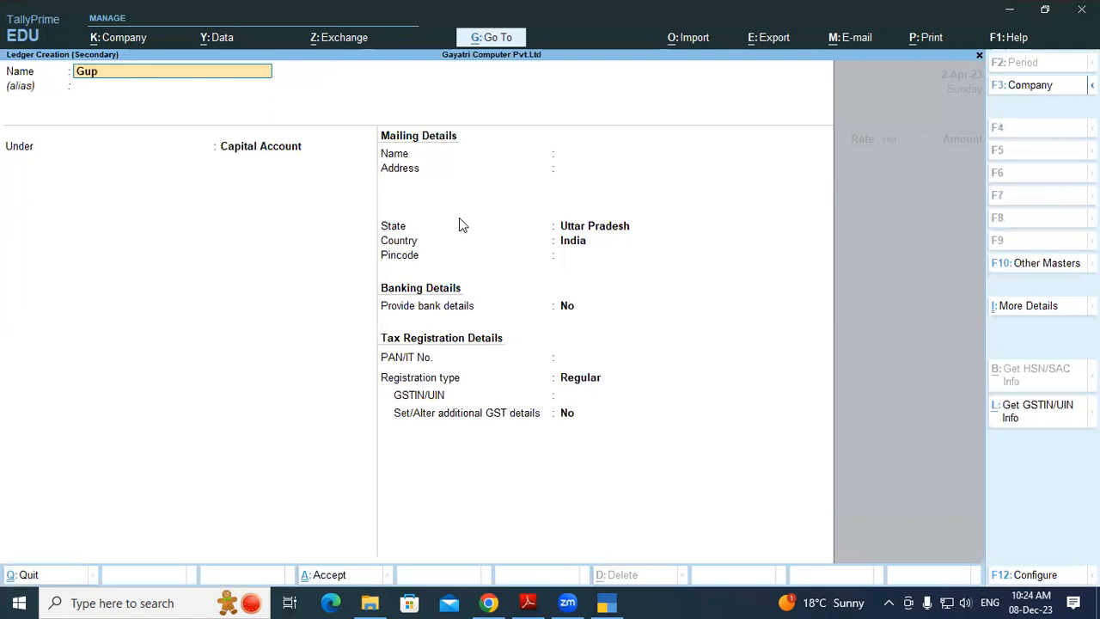
text(ta Trading Corp)
key(Return)
key(Return)
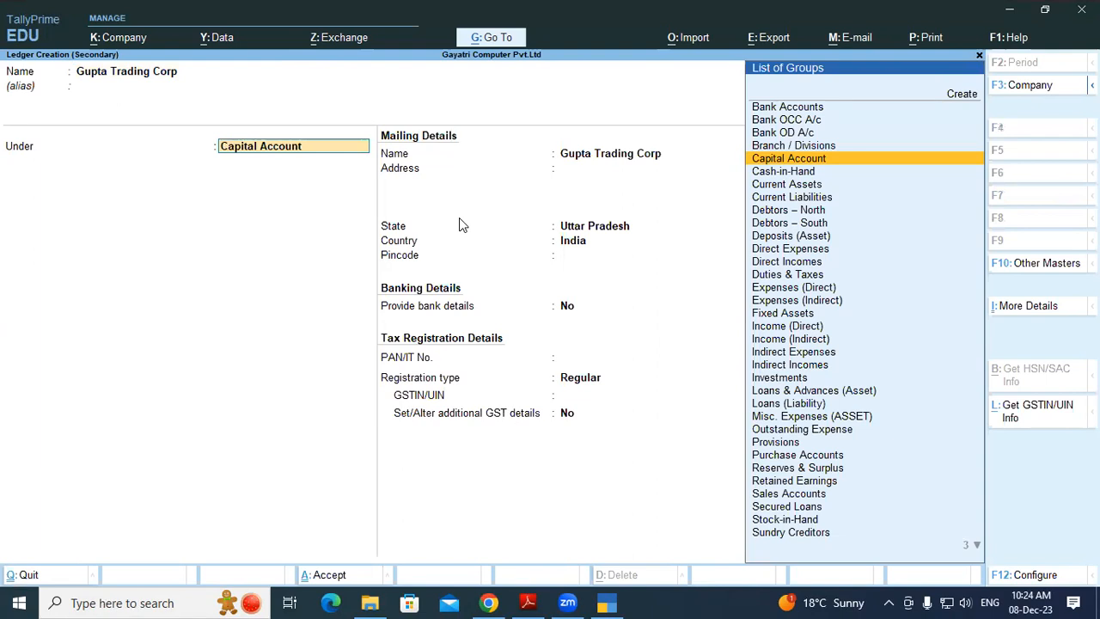
text(Sun)
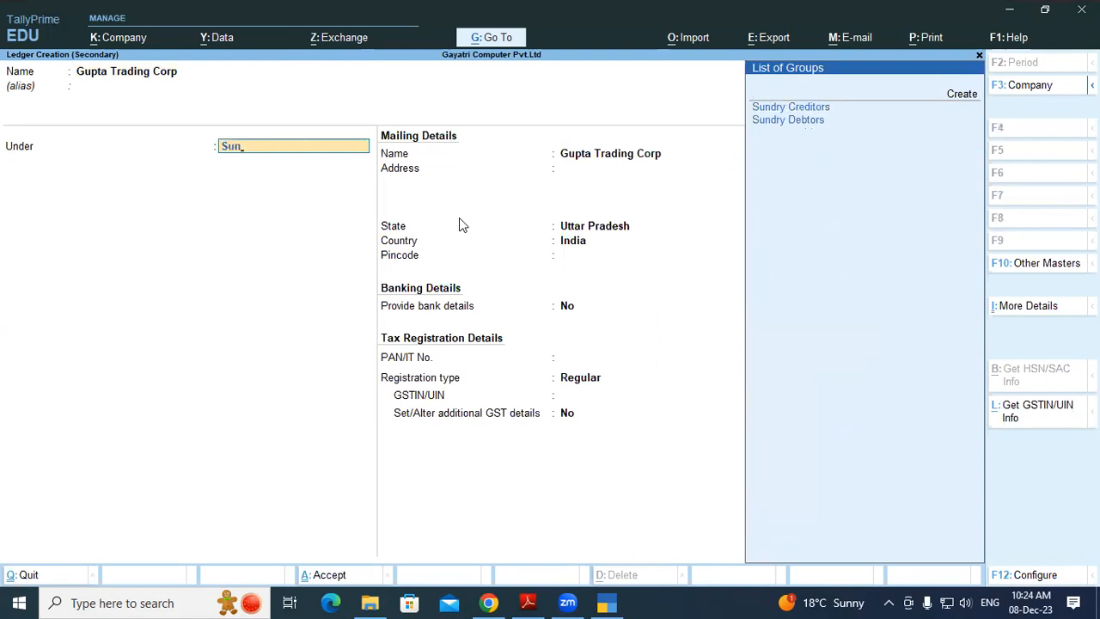
key(Return)
key(Return)
key(Return)
key(Return)
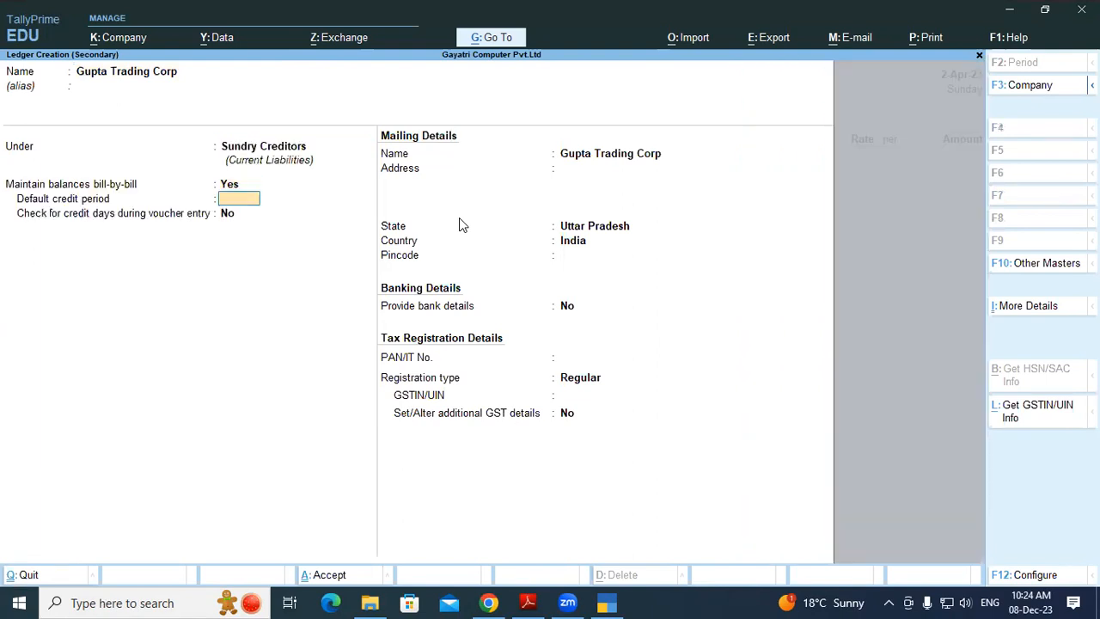
key(Return)
key(Return)
key(Return)
key(Return)
key(Return)
key(Return)
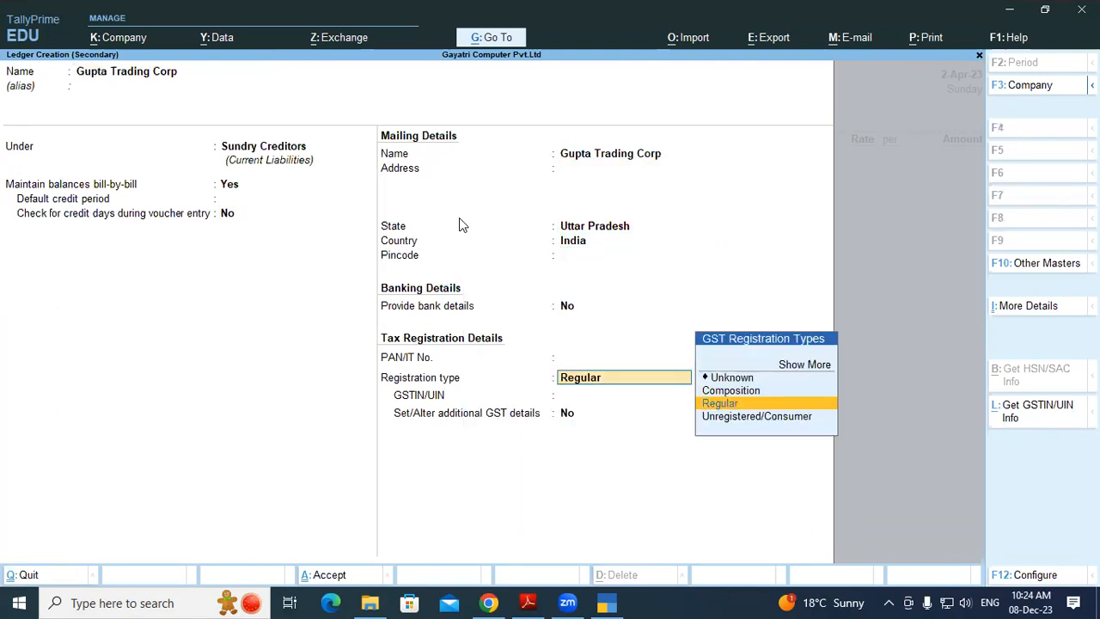
key(Return)
key(Return)
key(Return)
key(Return)
key(Return)
key(Return)
key(Return)
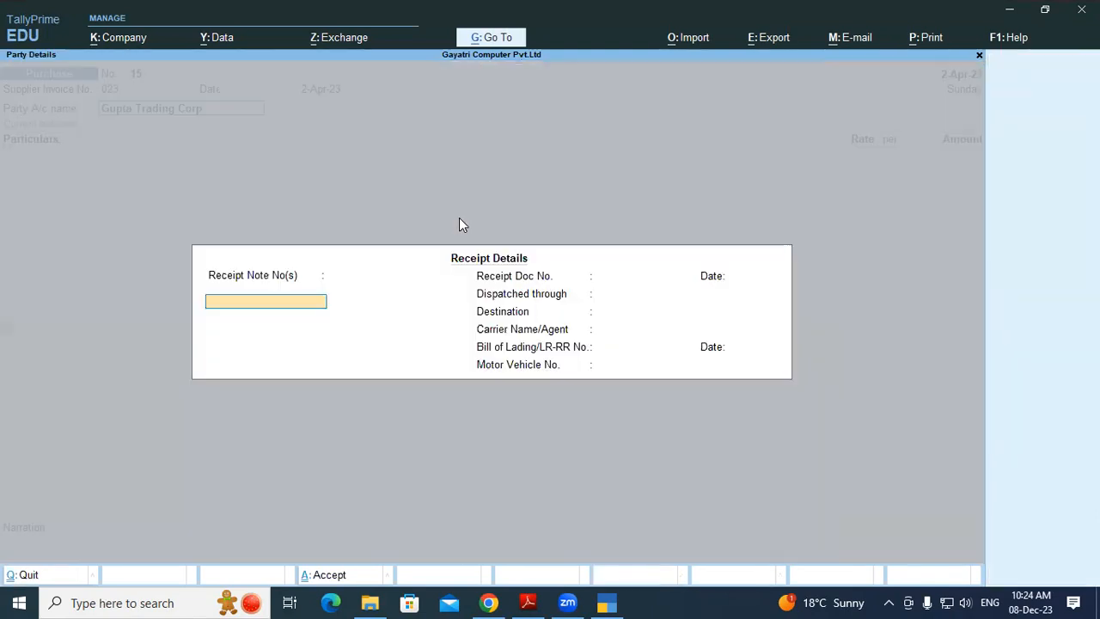
key(Return)
key(Return)
key(Return)
key(Return)
key(Return)
key(Return)
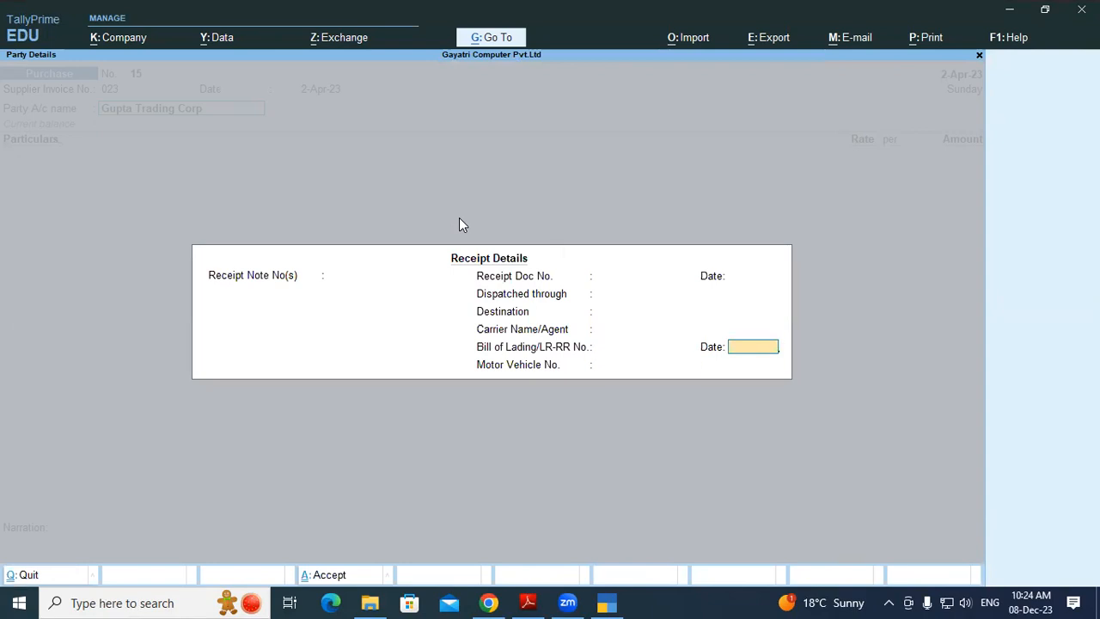
key(Return)
key(Return)
key(Return)
key(Return)
key(Return)
key(Return)
key(Return)
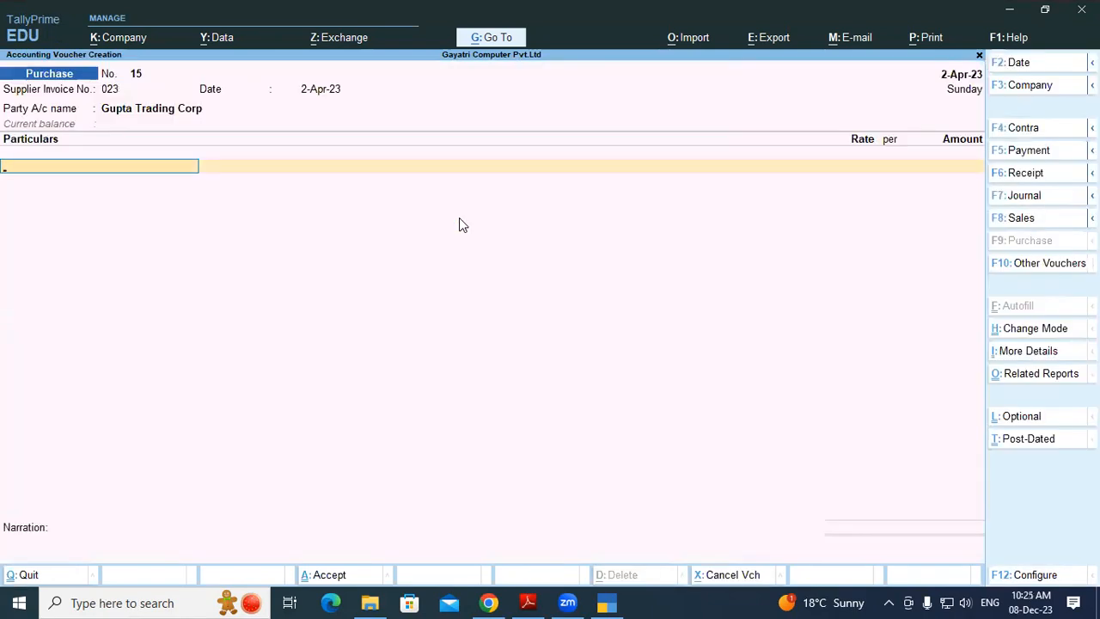
Switch purchase voucher 15 to As Voucher accounting mode, keeping default receipt and party details
key(ctrl+h)
key(Down)
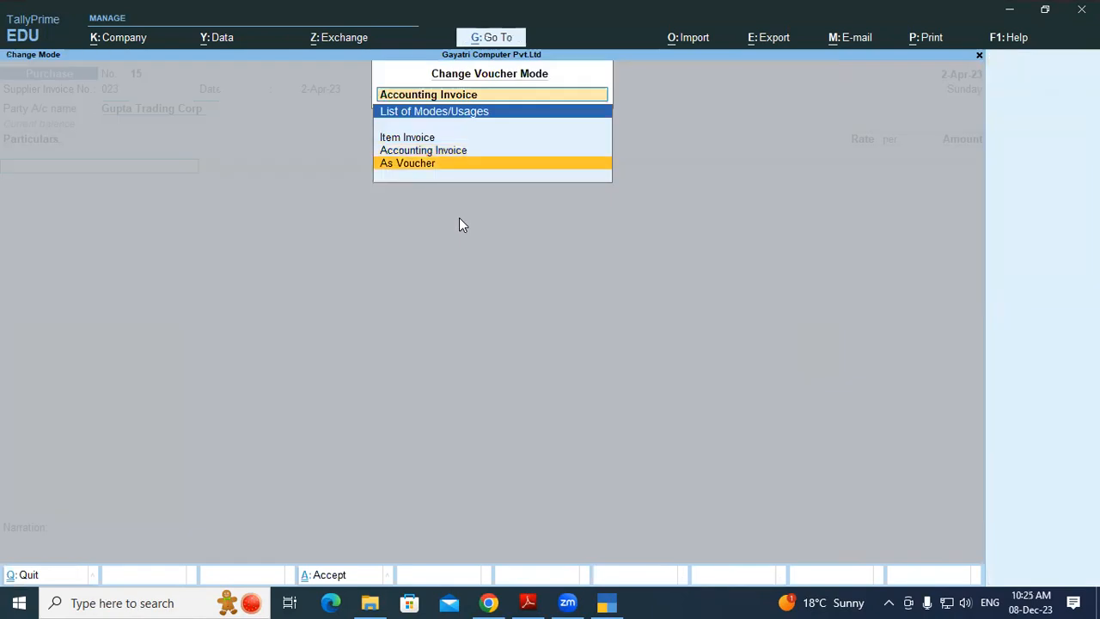
key(Return)
key(Return)
key(Return)
key(Return)
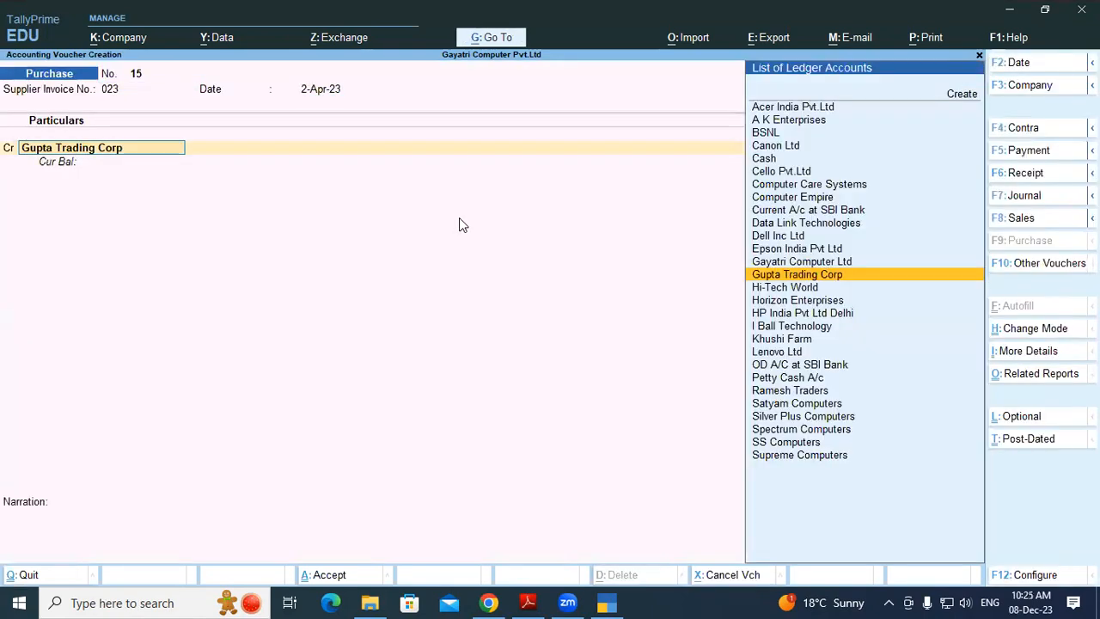
key(Return)
key(Return)
key(Return)
key(Return)
key(Return)
key(Return)
key(Return)
key(Return)
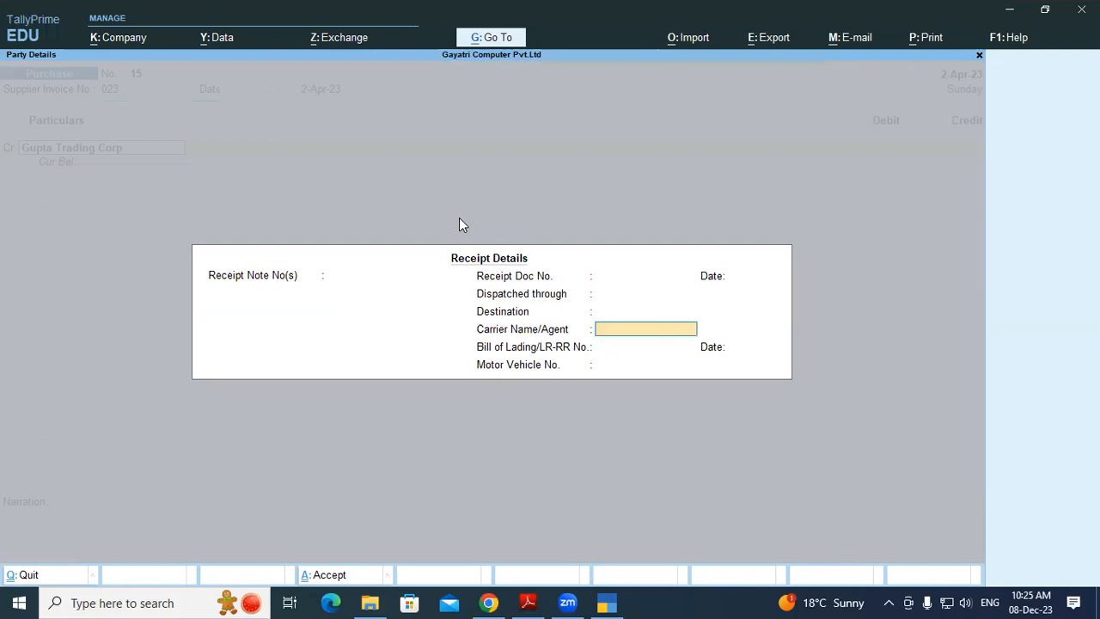
key(Return)
key(Return)
key(Return)
key(Return)
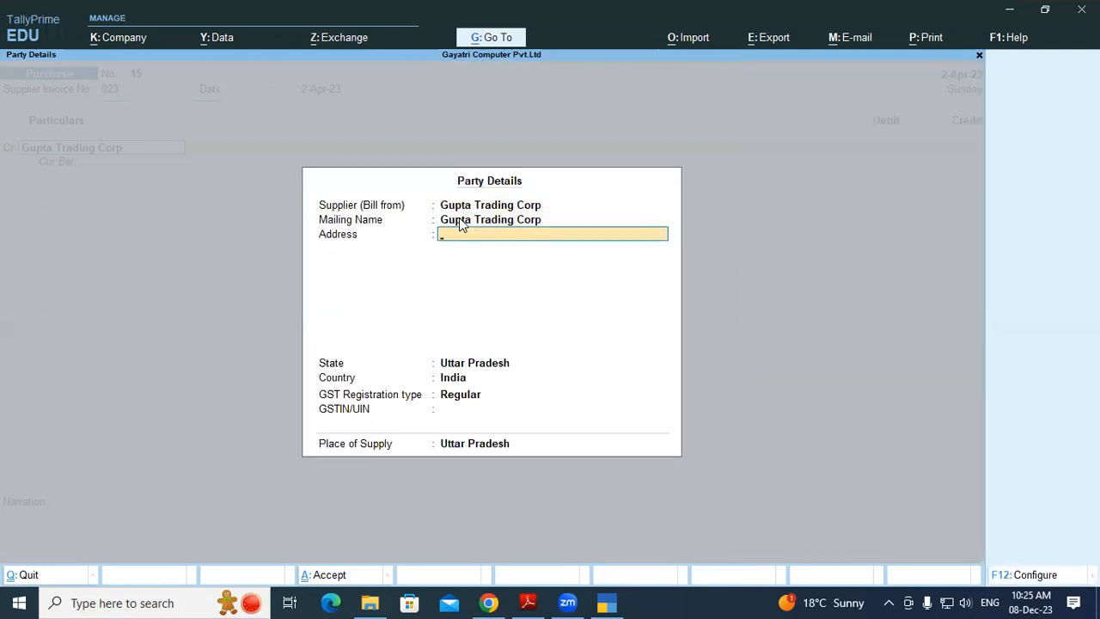
key(Return)
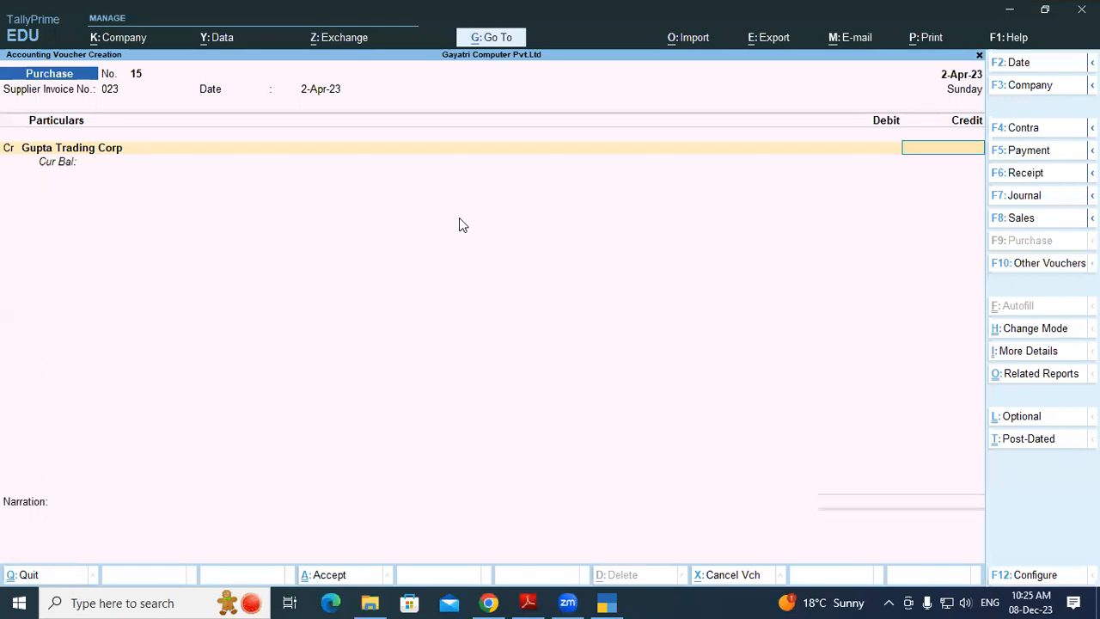
Credit Gupta Trading Corp 18,610, debit Purchase Local the same amount, and save the voucher
key(alt+Tab)
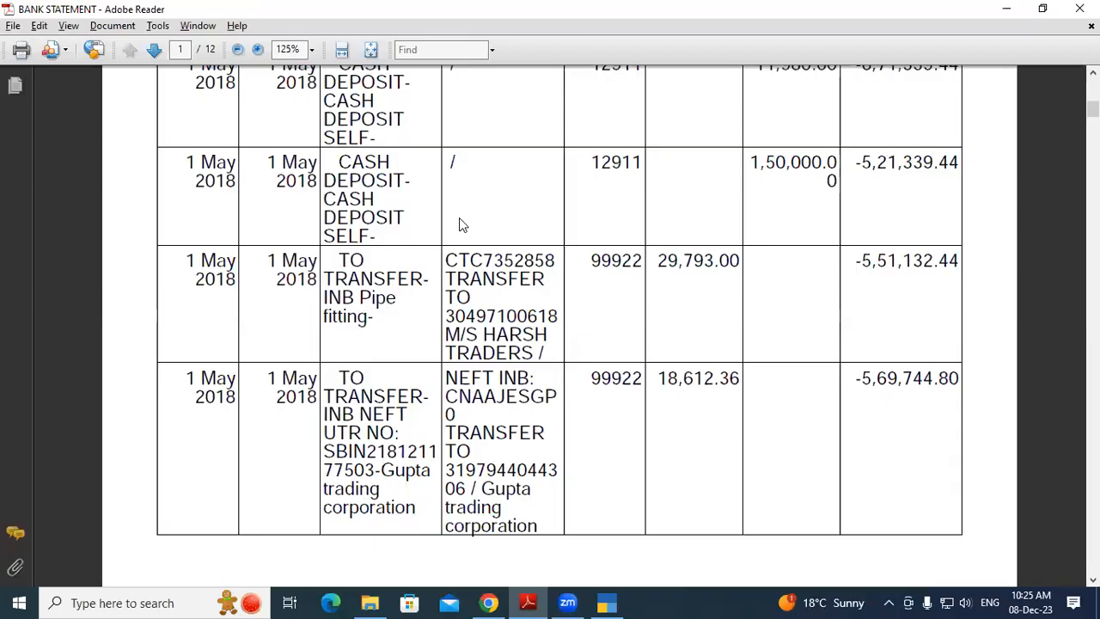
key(alt+Tab)
text(18610)
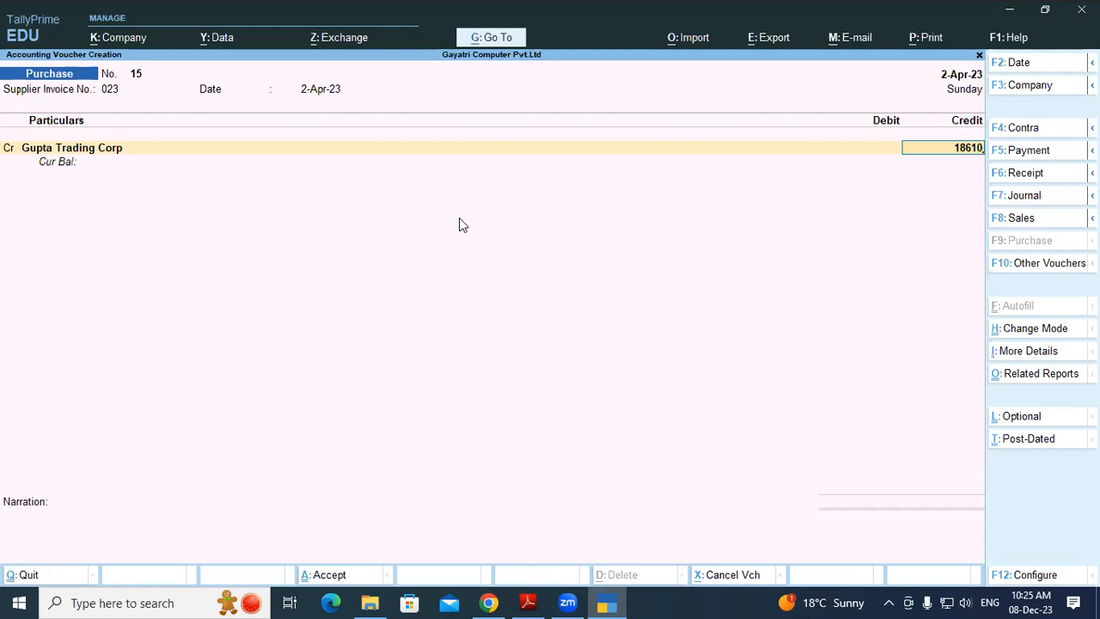
key(Return)
key(Return)
key(Return)
key(Return)
key(Return)
key(Return)
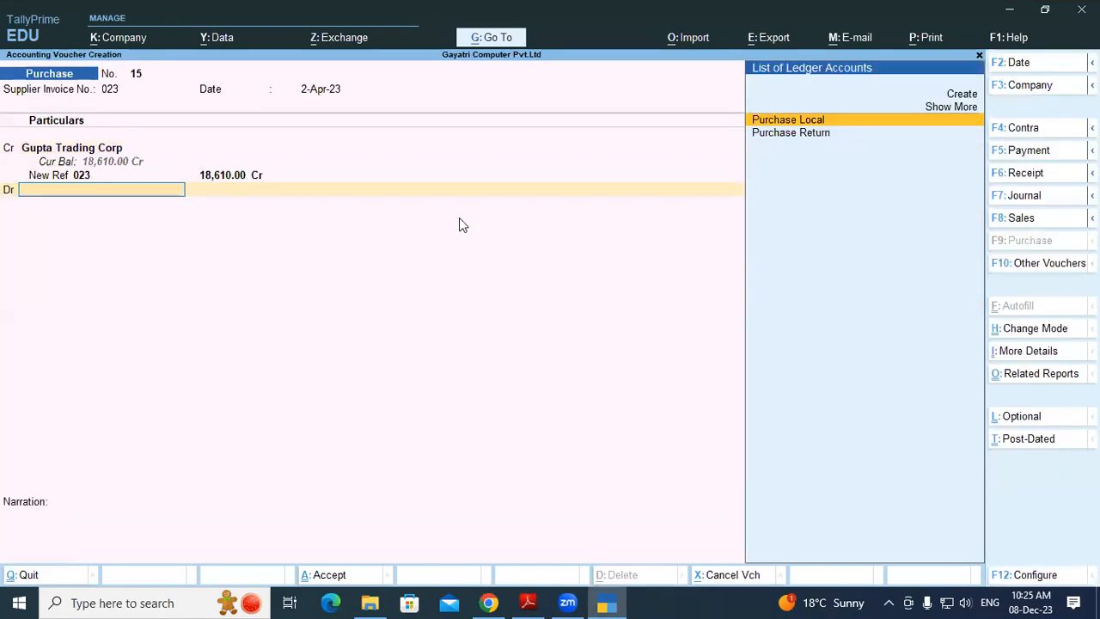
key(Return)
key(Return)
key(Return)
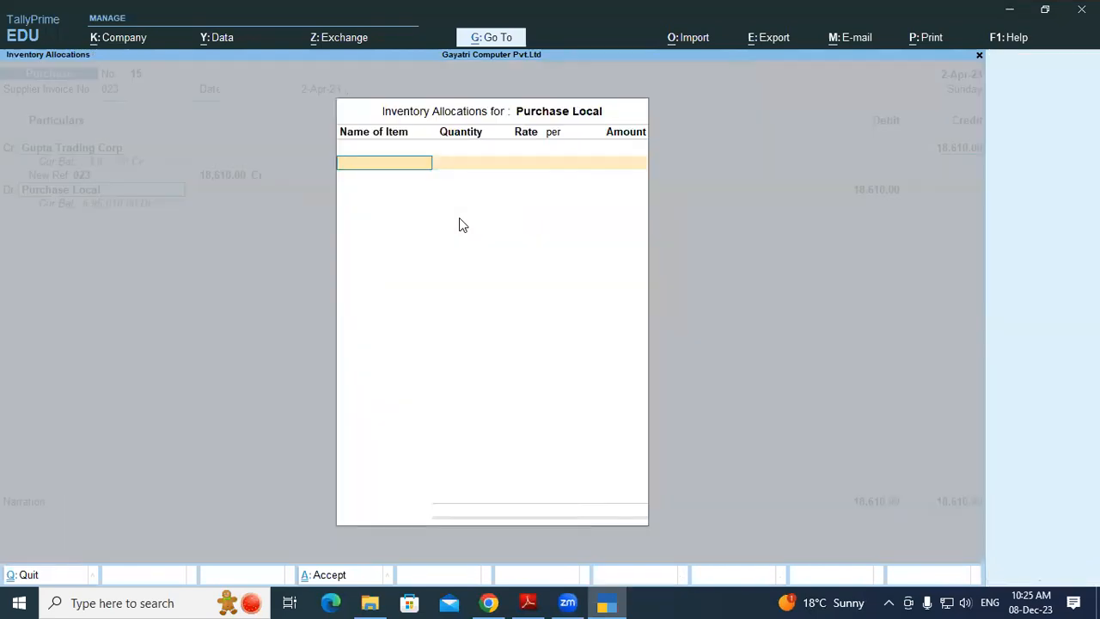
key(Return)
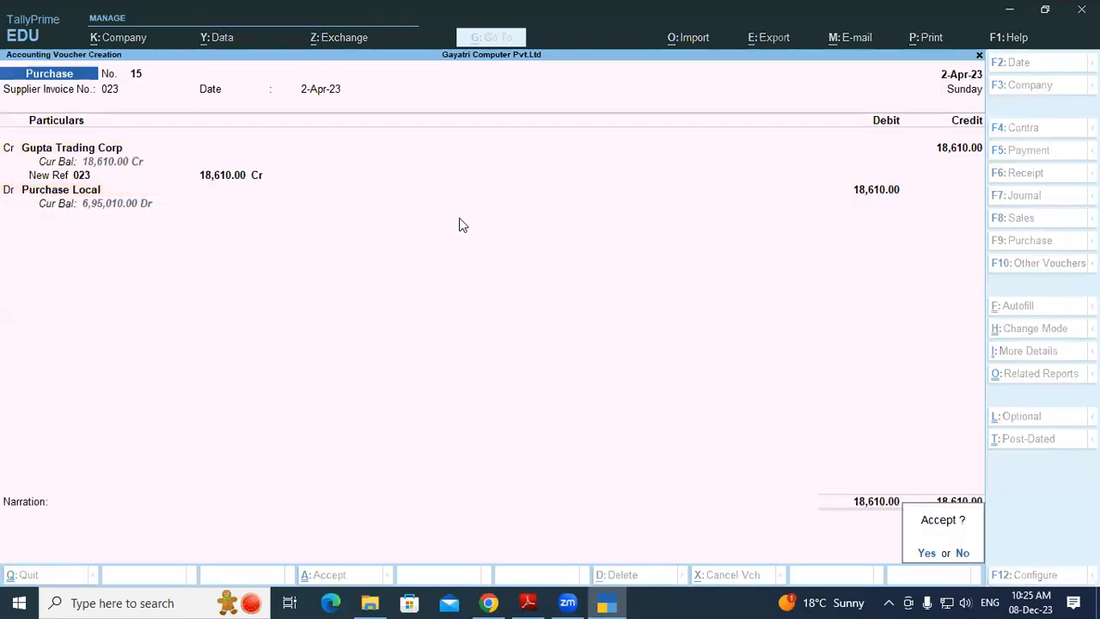
key(Return)
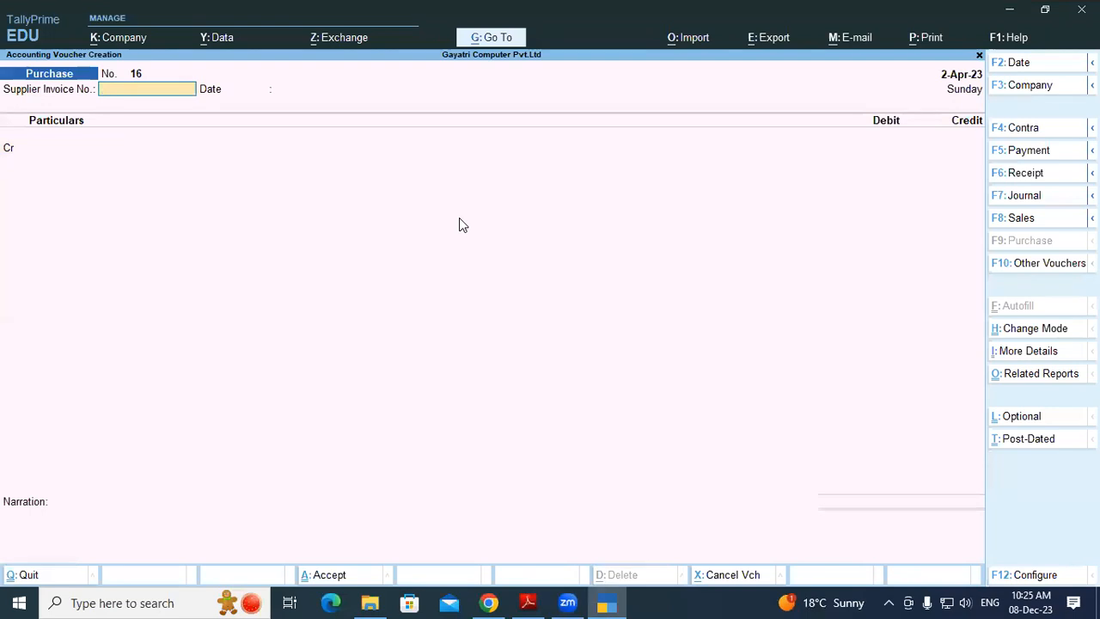
Start a Payment voucher debiting Gupta Trading Corp against pending bill 023, then check the bank statement
key(F5)
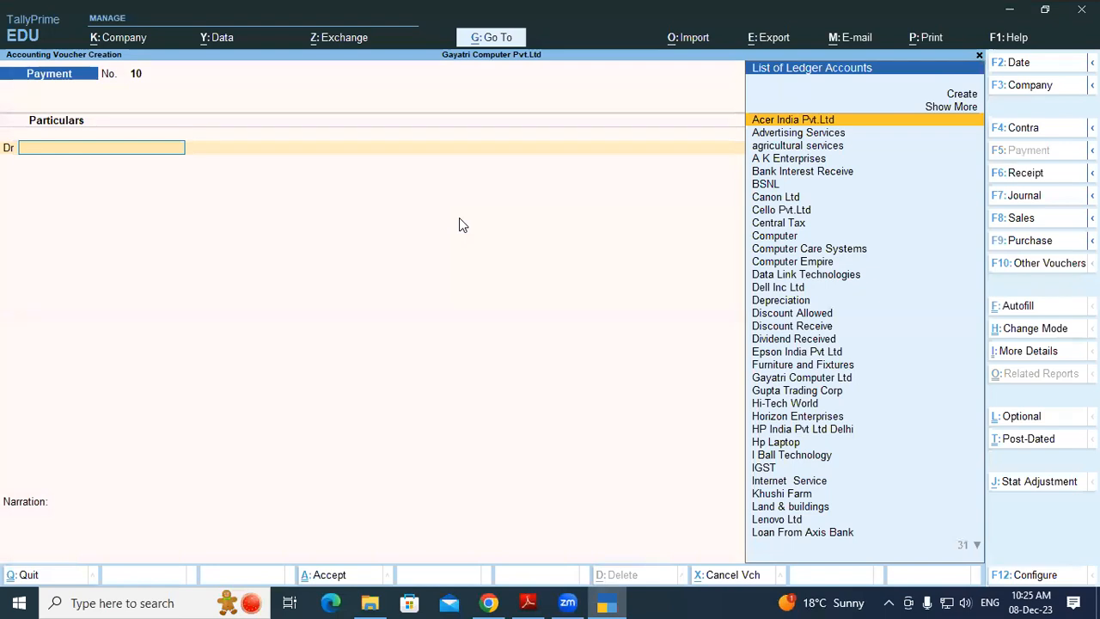
text(Gupta Trading Corp)
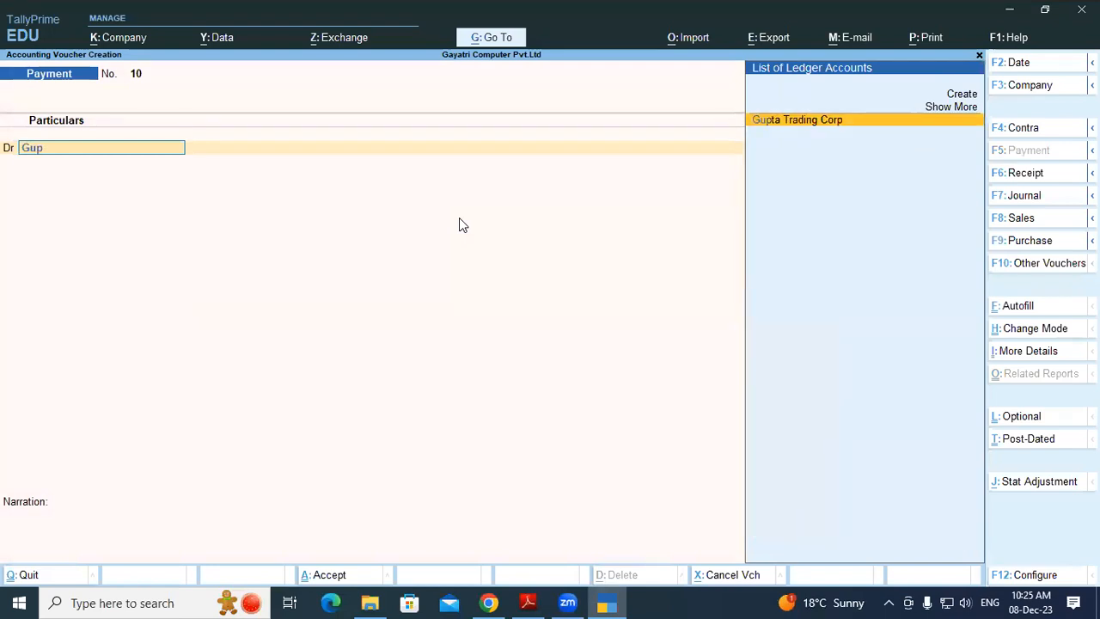
key(Return)
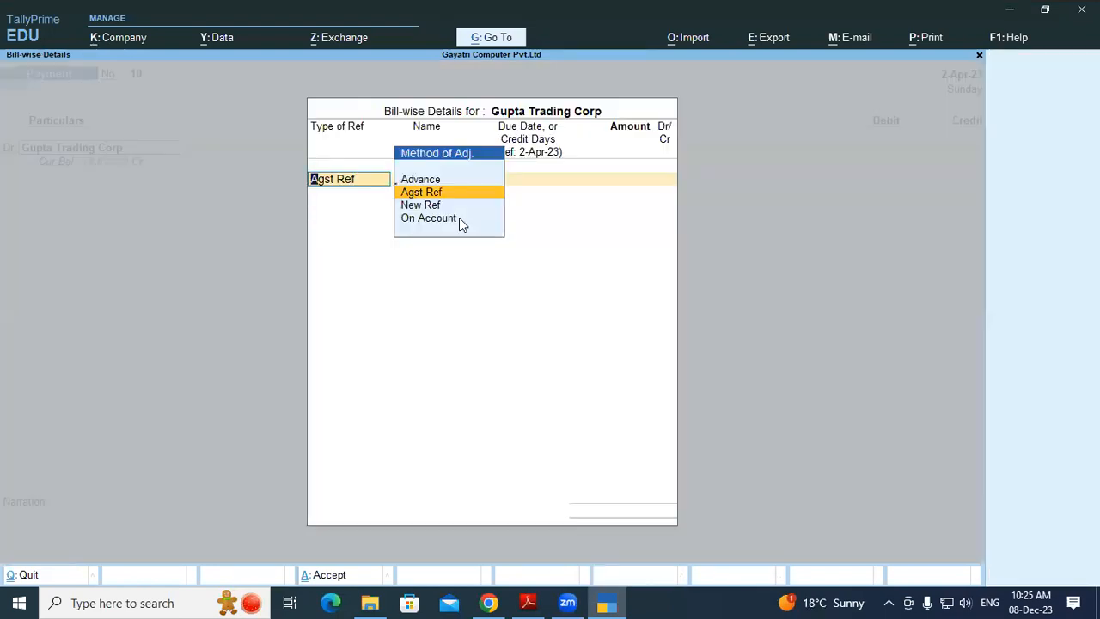
key(Return)
key(Return)
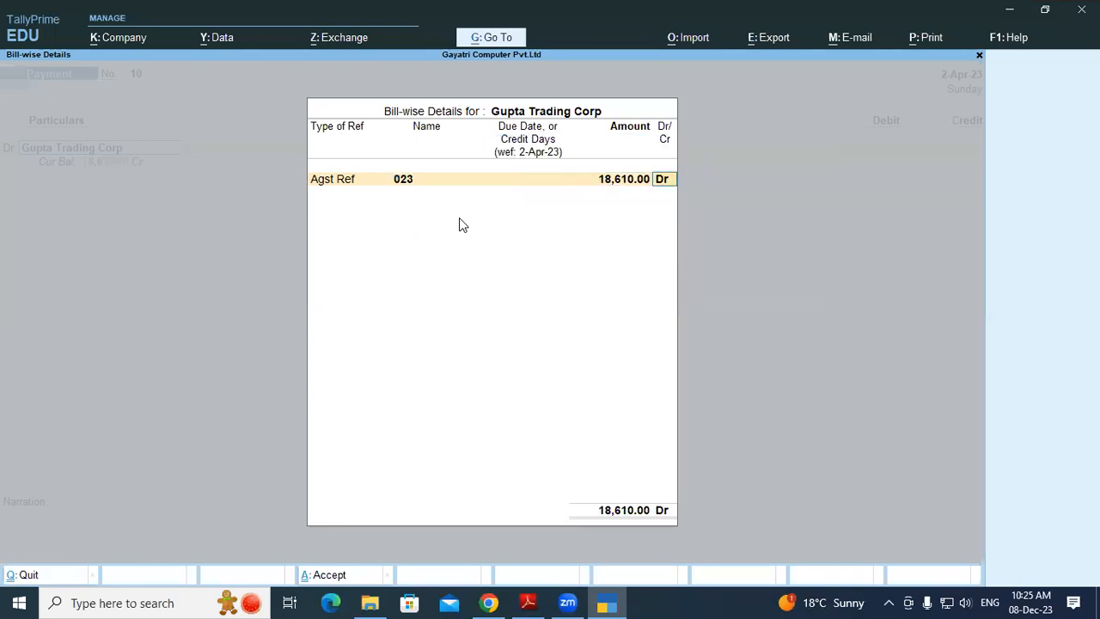
key(Return)
key(Return)
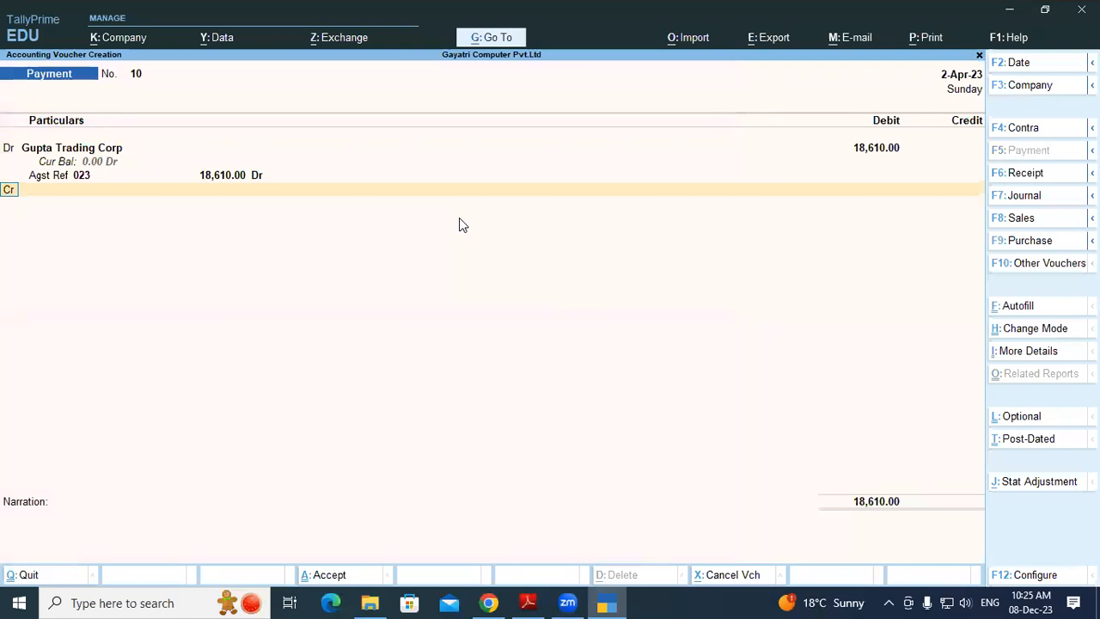
key(alt+Tab)
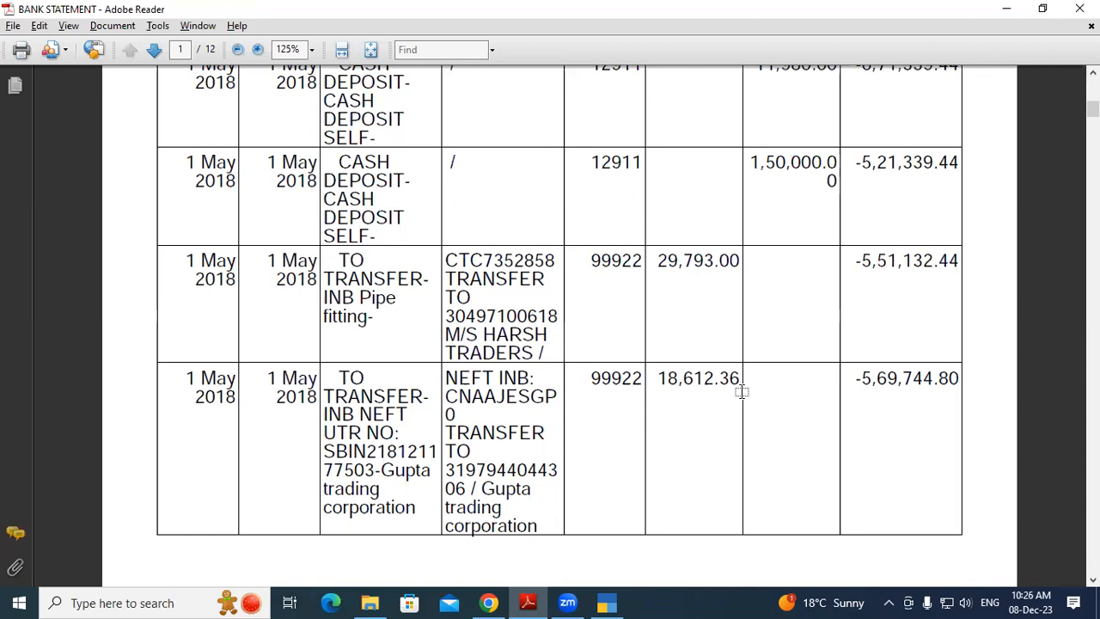
key(alt+Tab)
Add a second Dr line and create a Bank Charges ledger under Indirect Expenses
text(d)
key(Return)
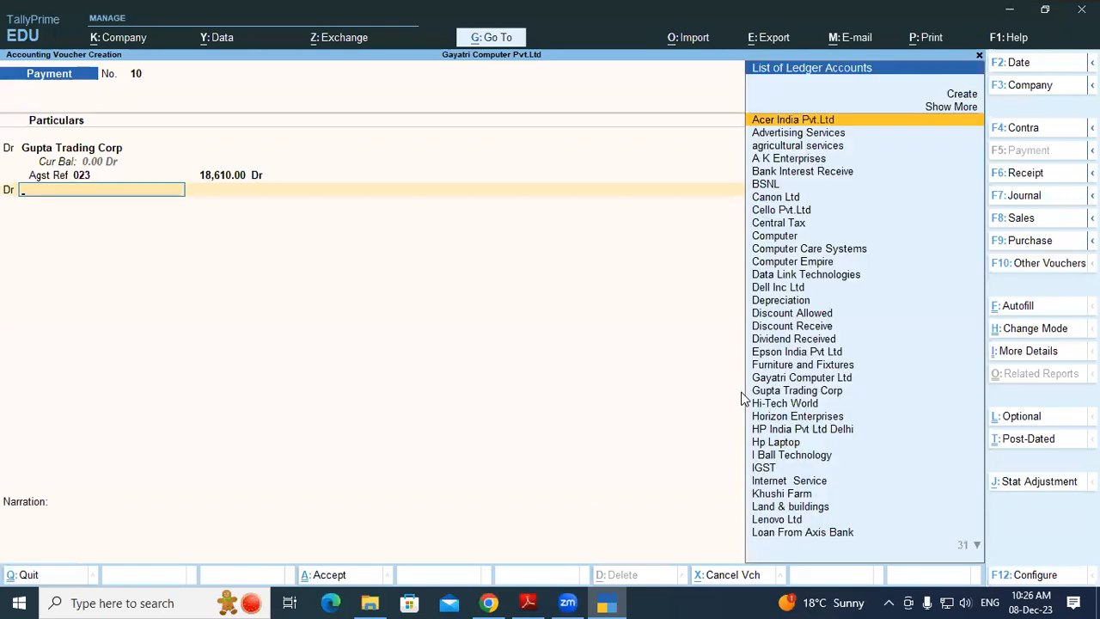
key(alt+c)
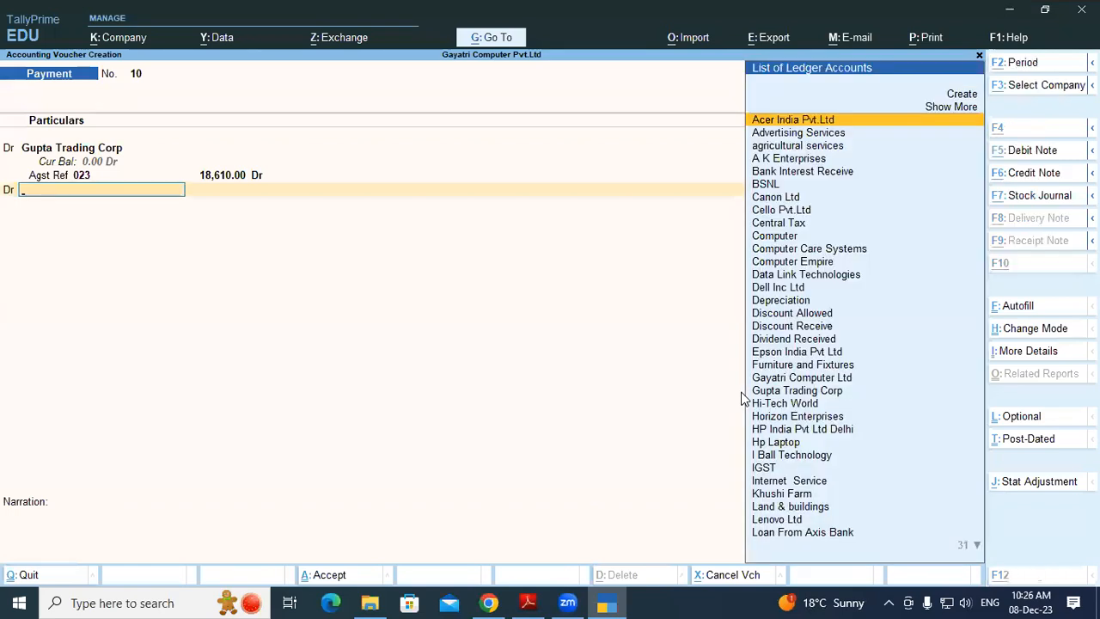
text(Ban)
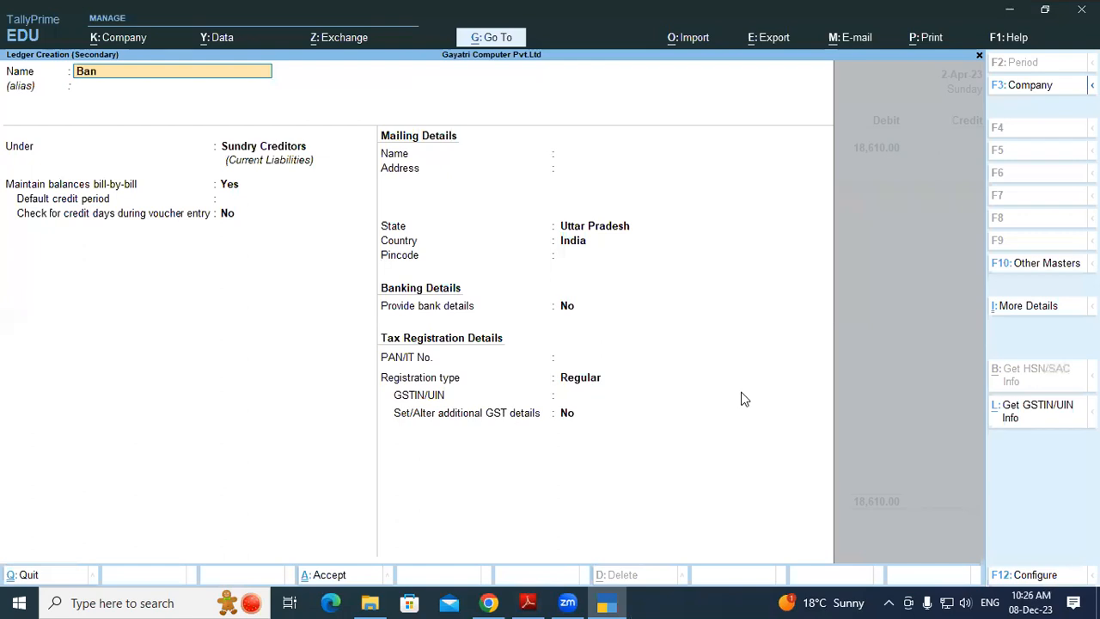
text(k Charges)
key(Return)
key(Return)
text(In)
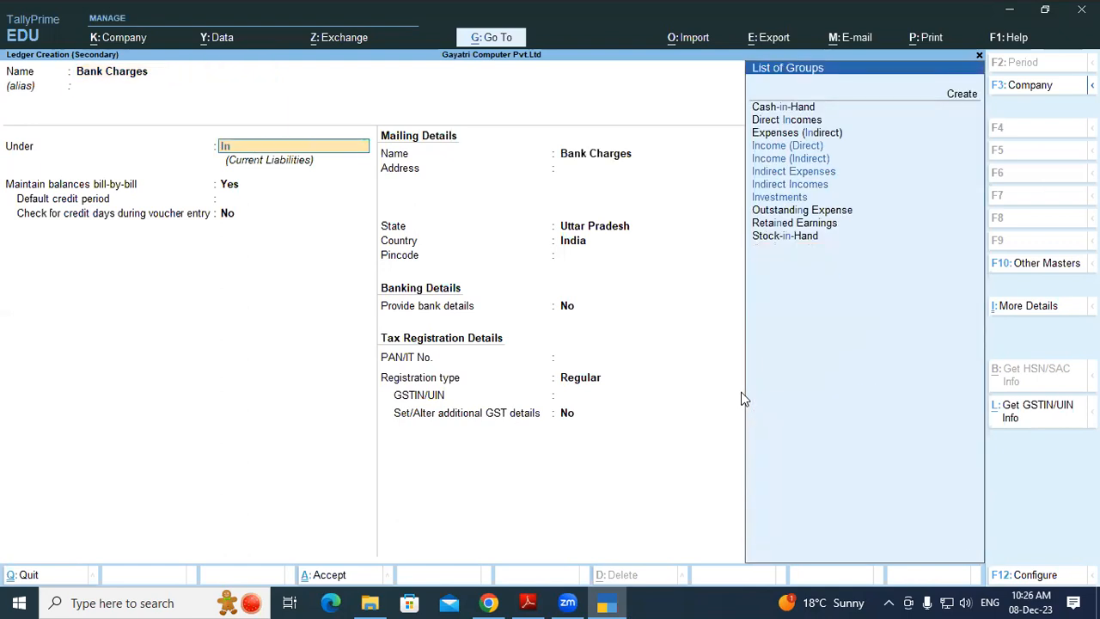
key(Down)
key(Down)
key(Down)
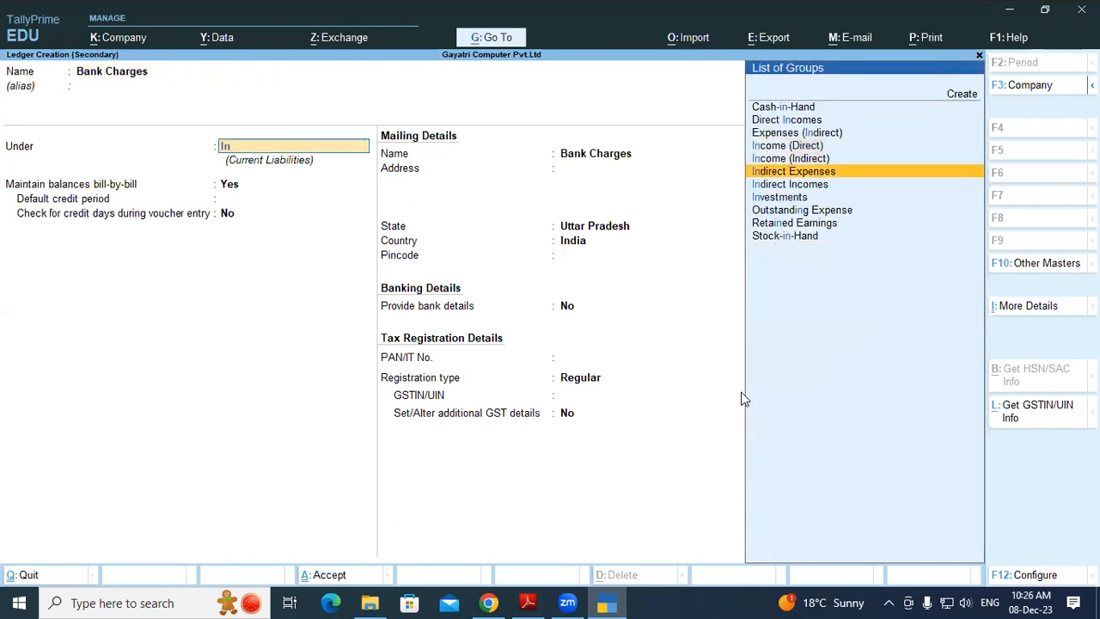
key(Return)
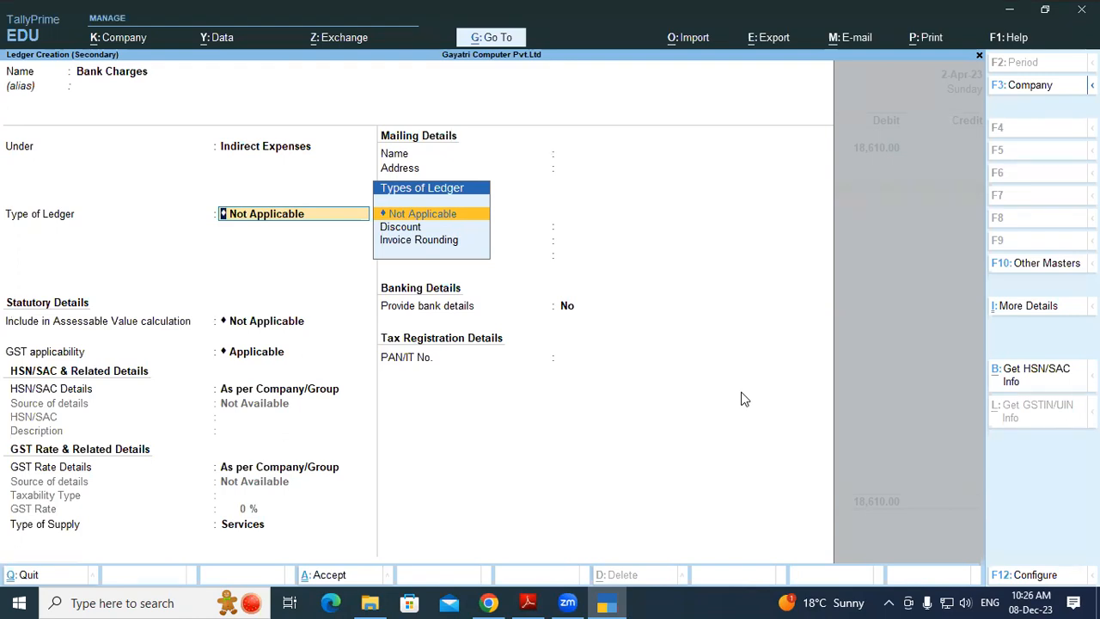
Keep ledger type and assessable value Not Applicable, set GST Not Applicable, and save Bank Charges
key(Down)
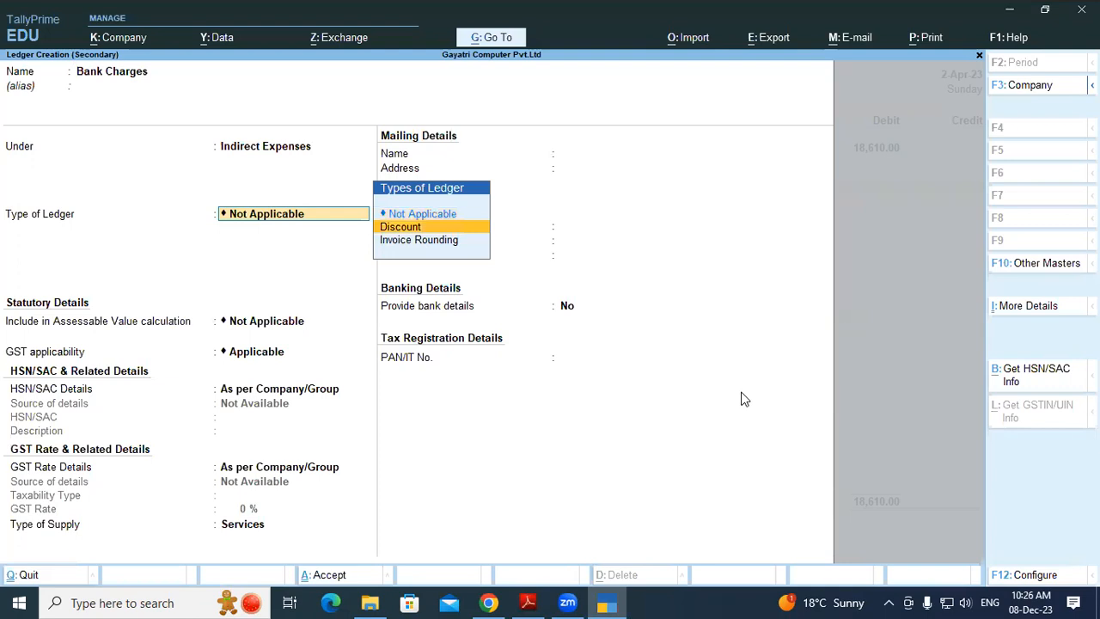
key(Up)
key(Return)
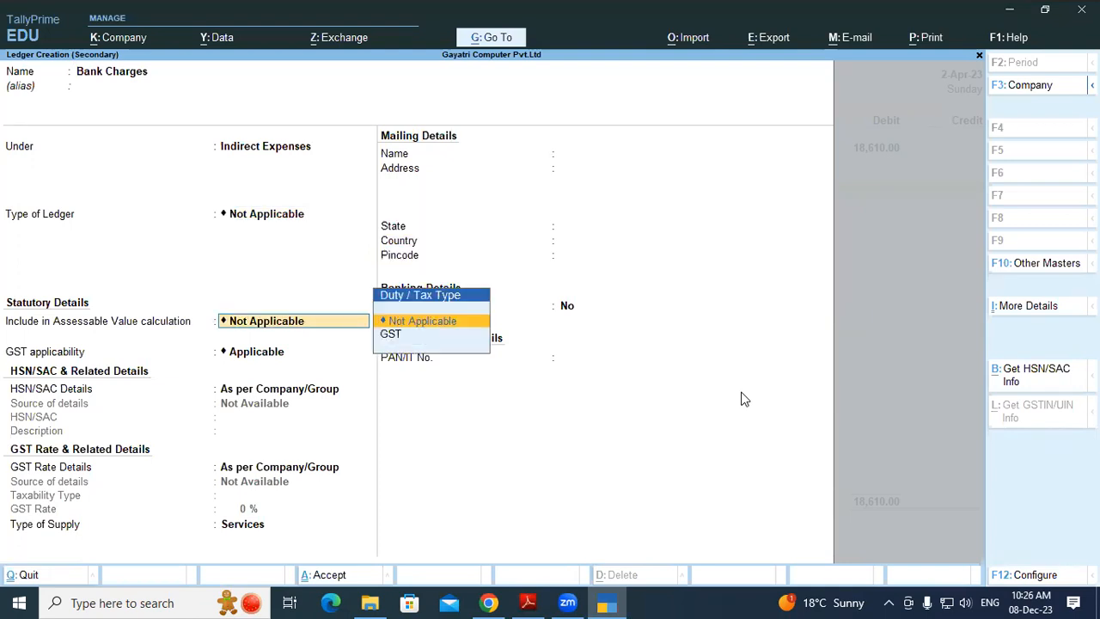
key(Return)
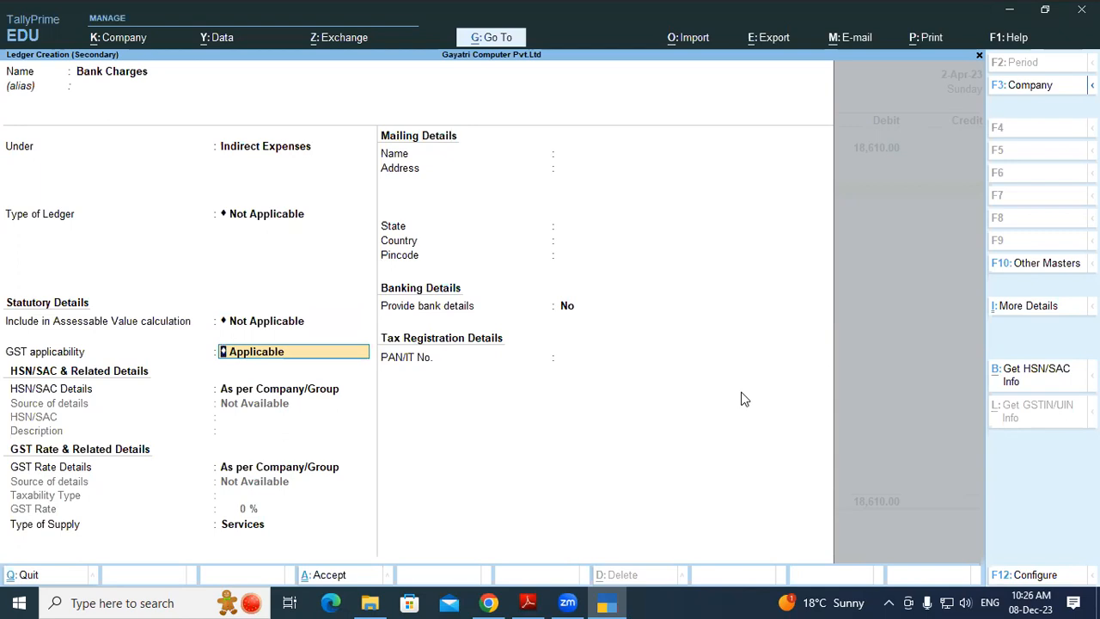
text(Not)
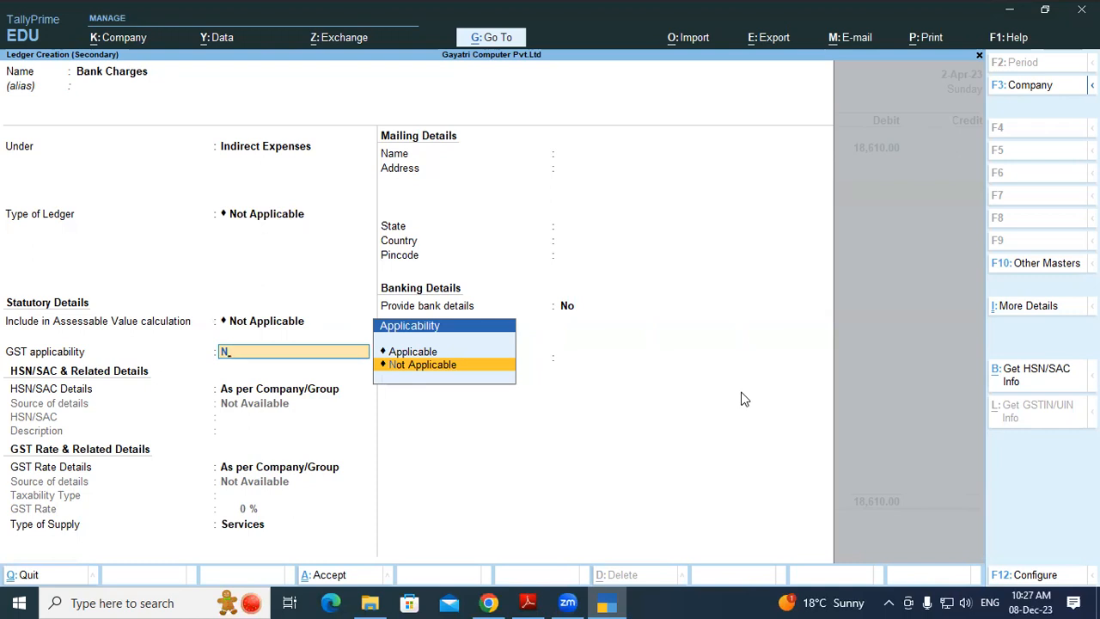
key(Return)
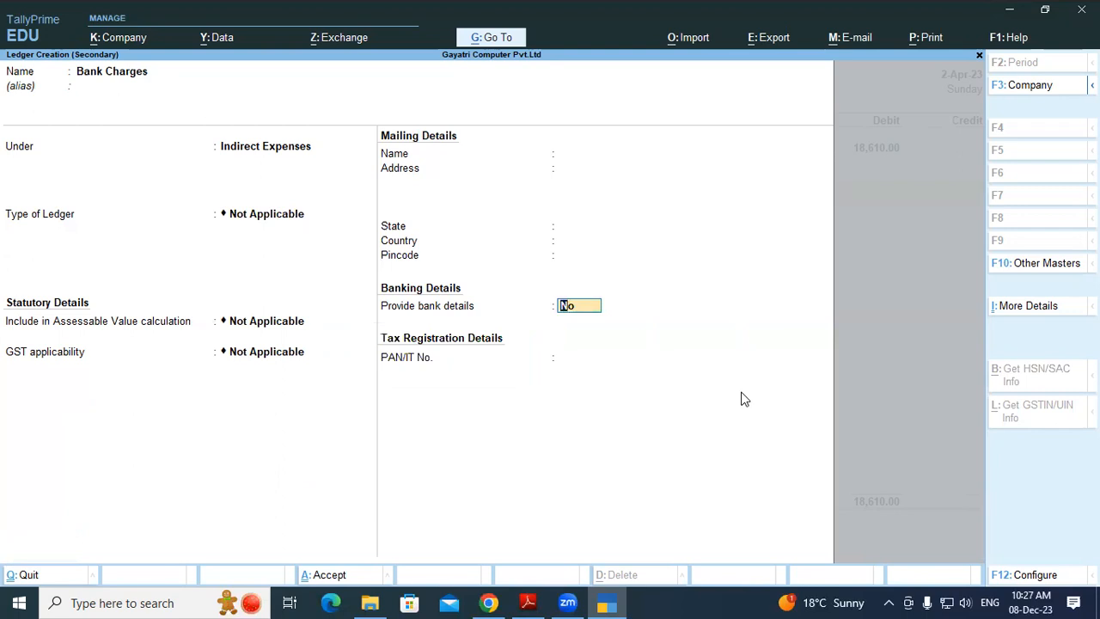
key(Return)
key(Return)
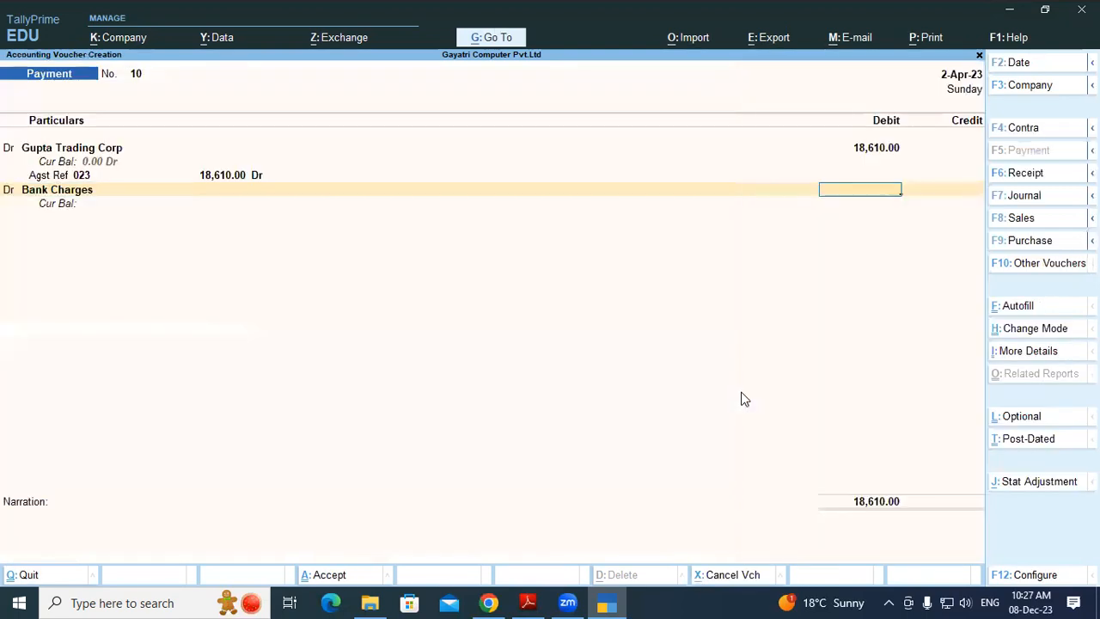
Debit Bank Charges 2.36, credit Current A/c at SBI Bank, then quit the voucher unsaved
text(2.36)
key(Return)
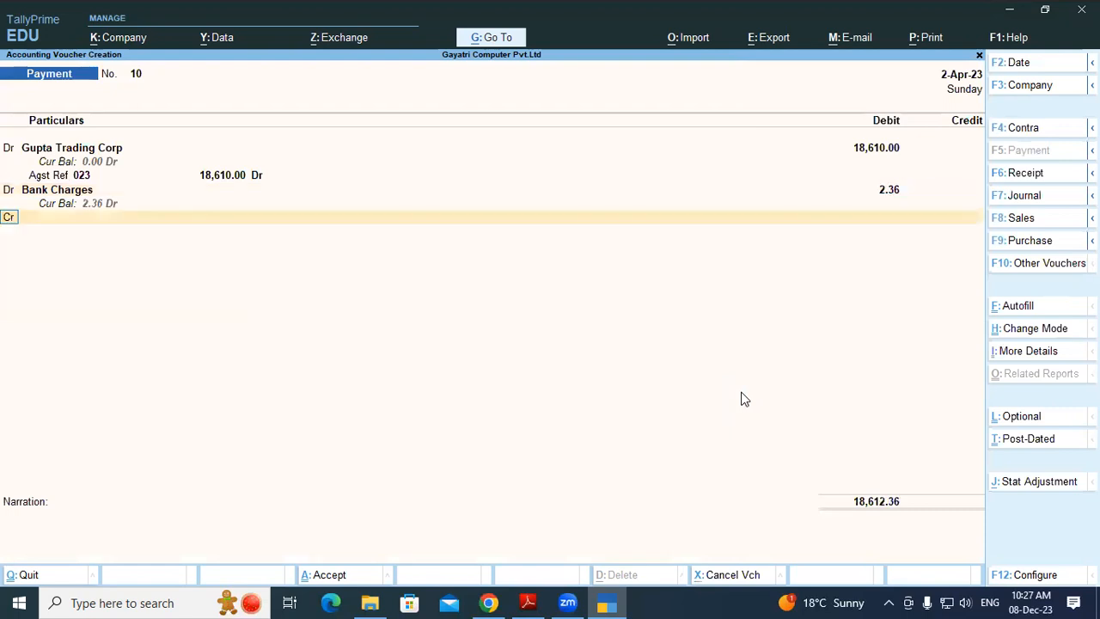
key(Return)
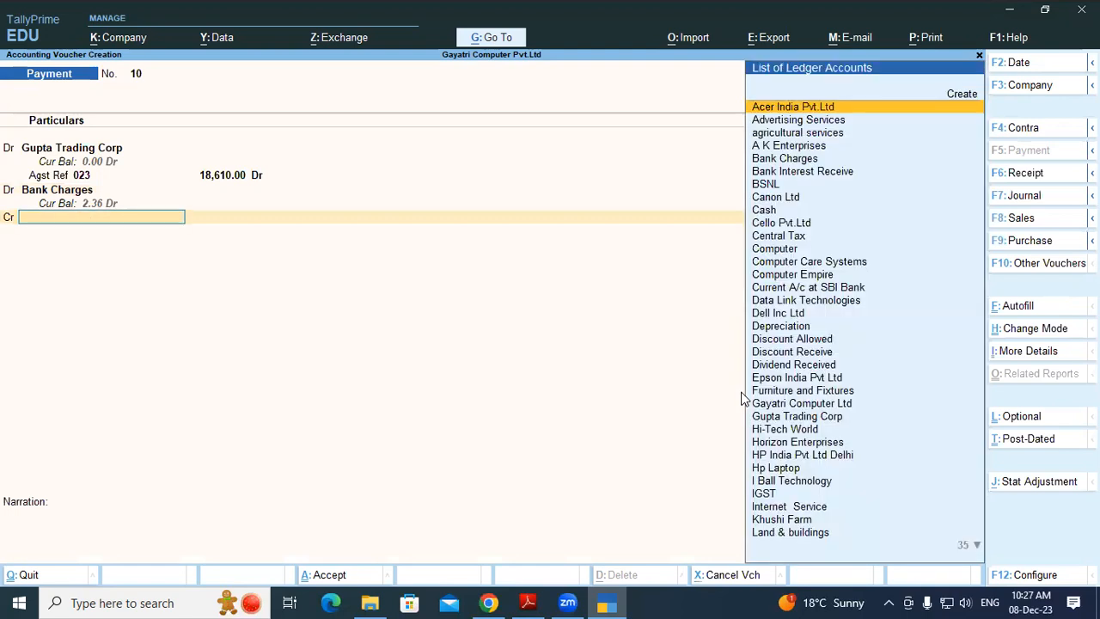
text(Sbi)
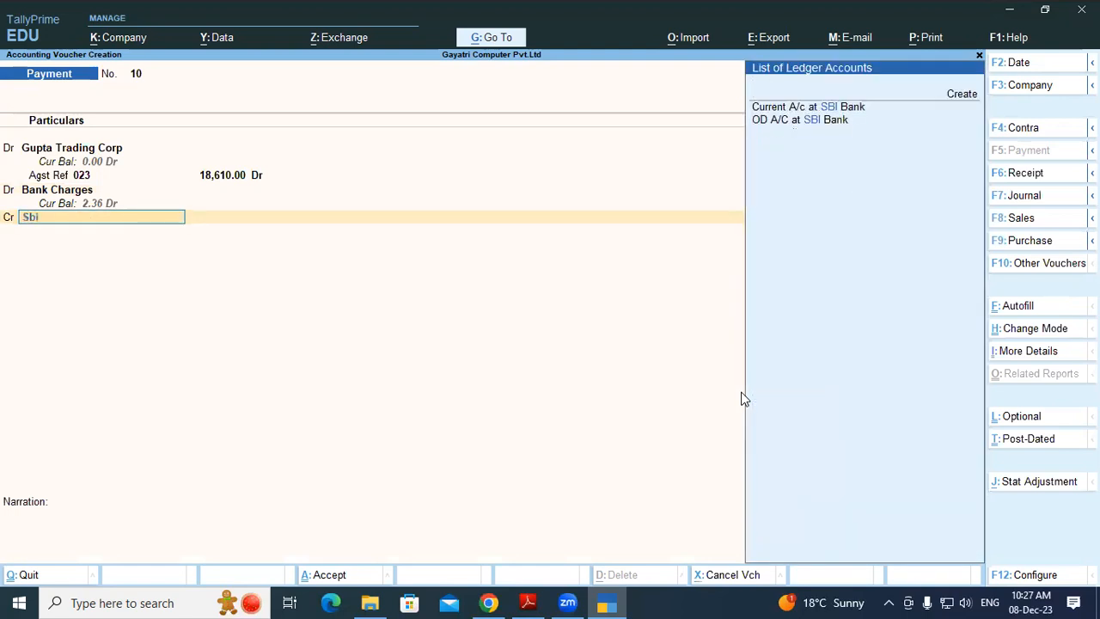
key(Down)
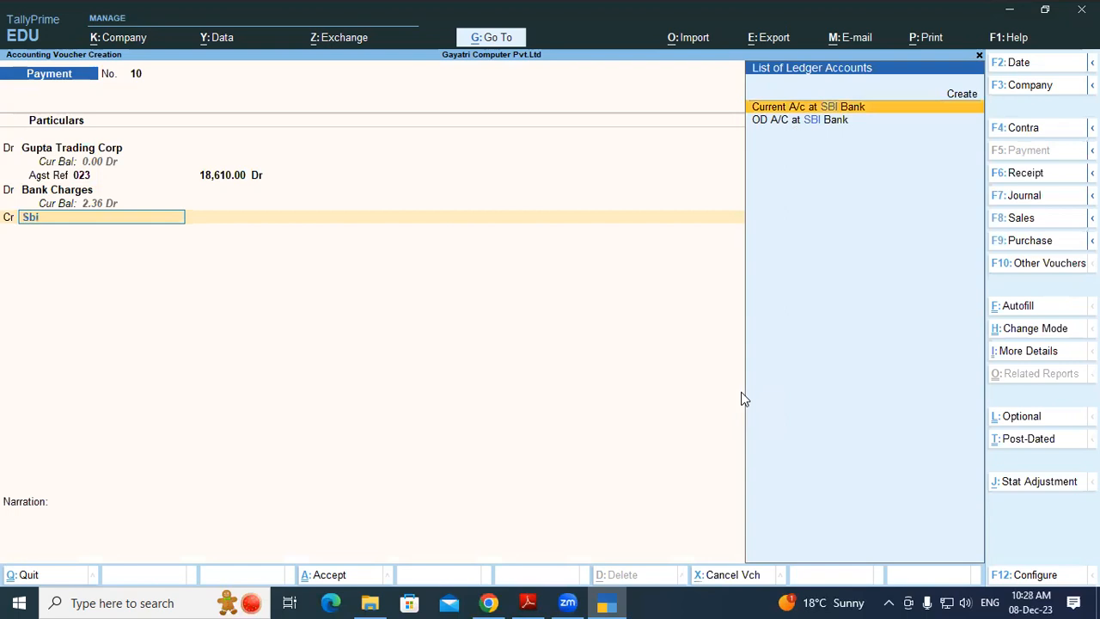
key(Return)
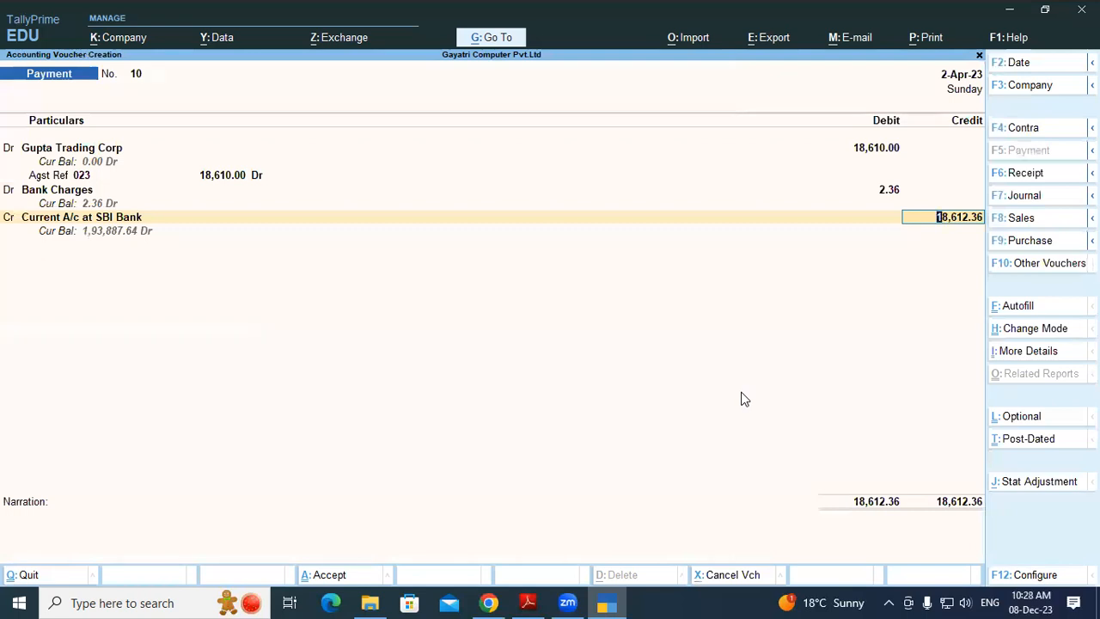
key(Escape)
key(y)
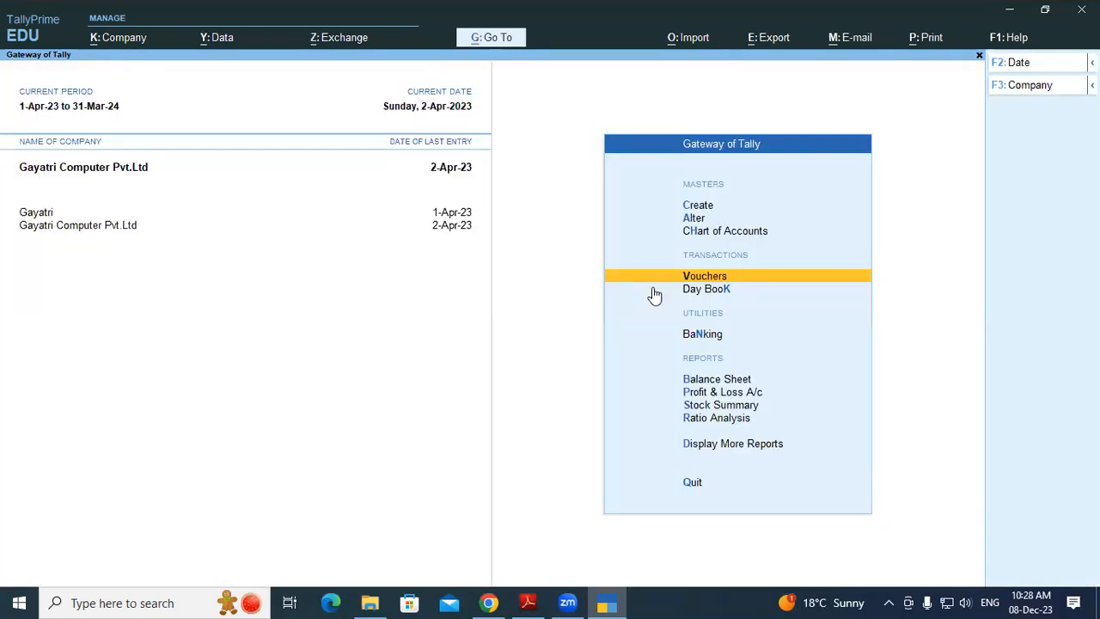
click(651, 287)
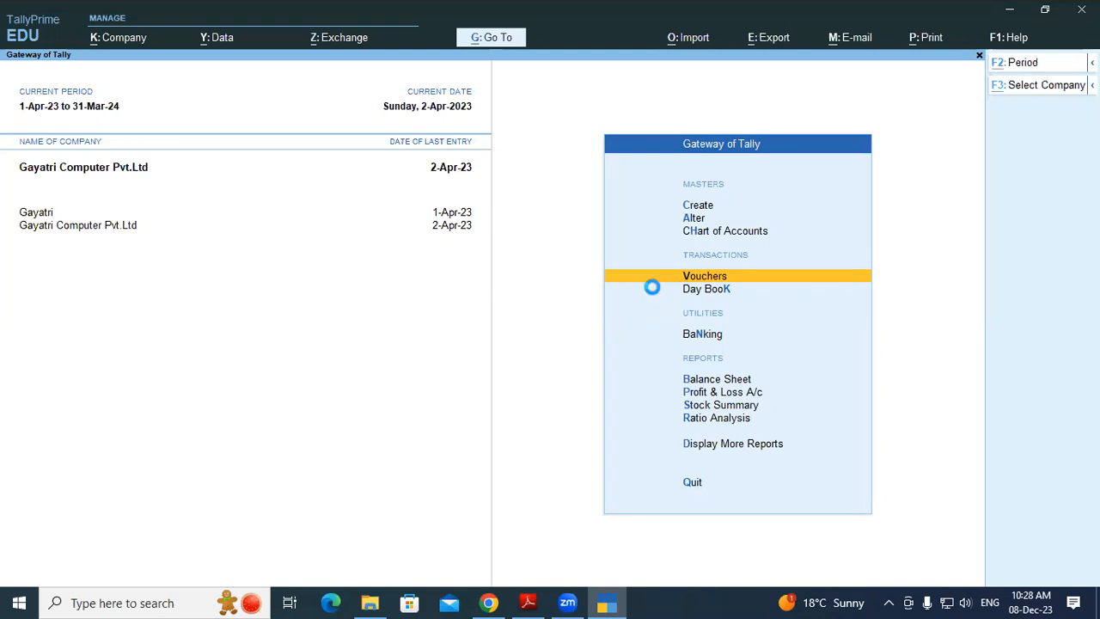
key(F3)
key(Up)
key(Up)
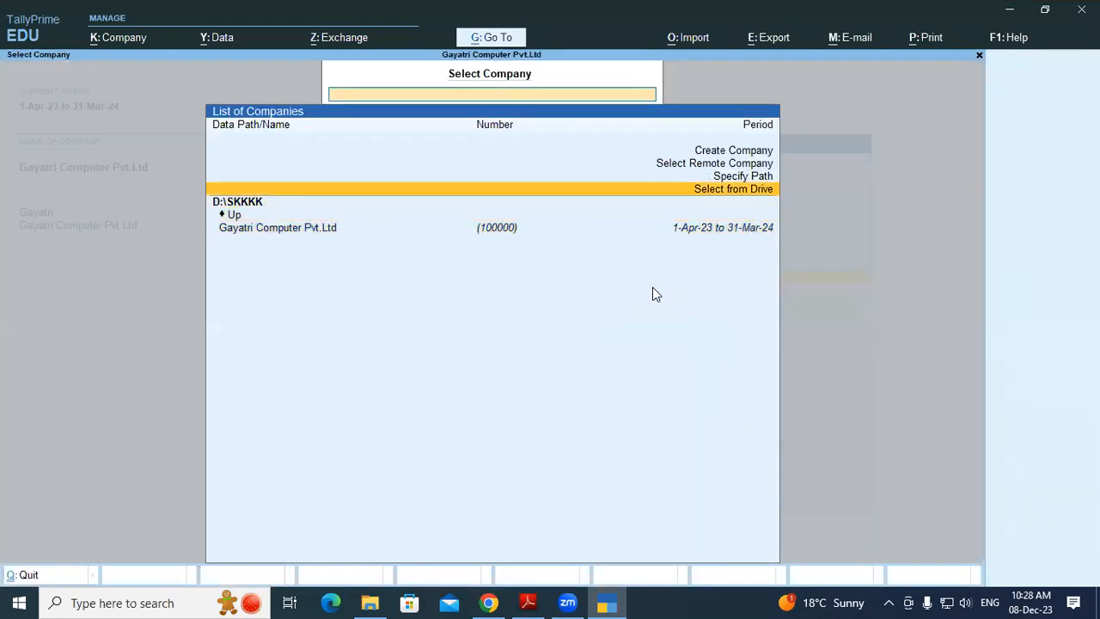
key(Return)
key(Down)
key(Return)
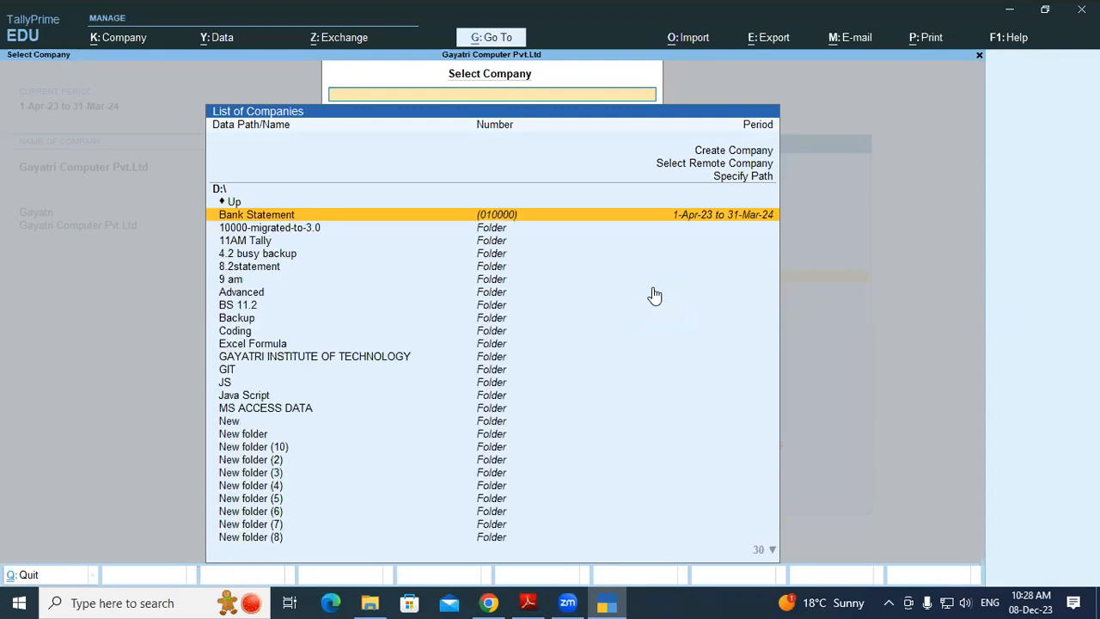
text(sk)
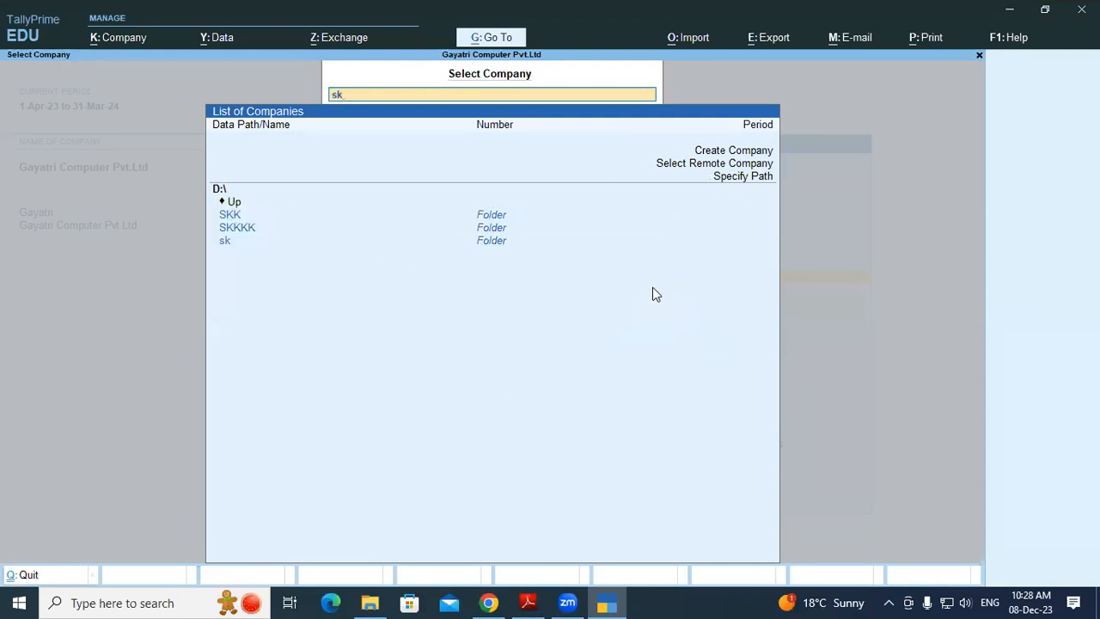
key(BackSpace)
key(BackSpace)
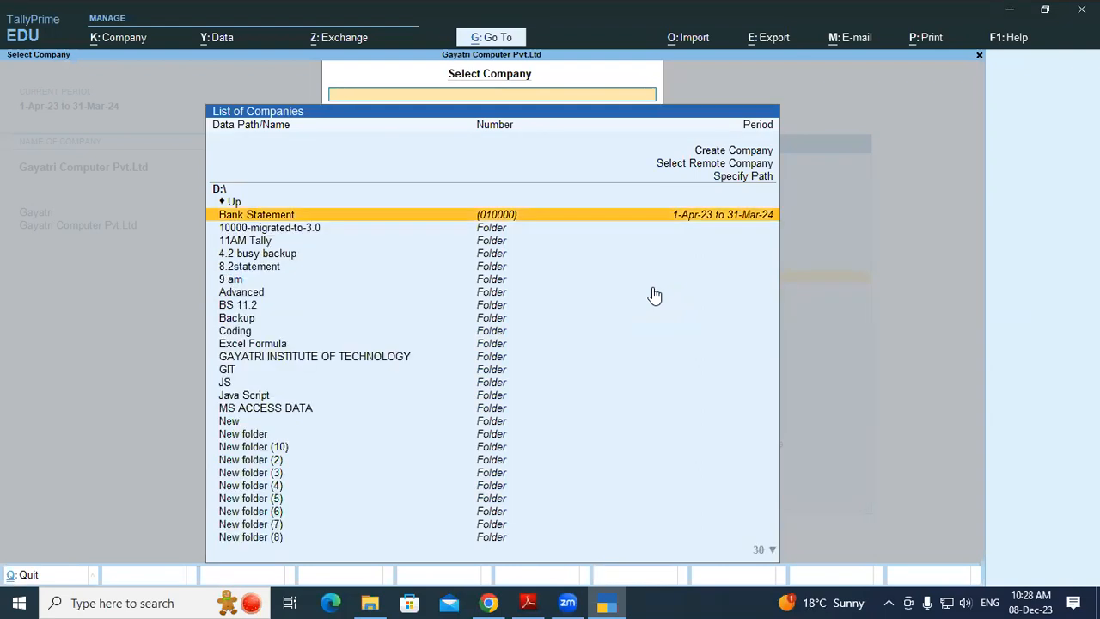
key(Escape)
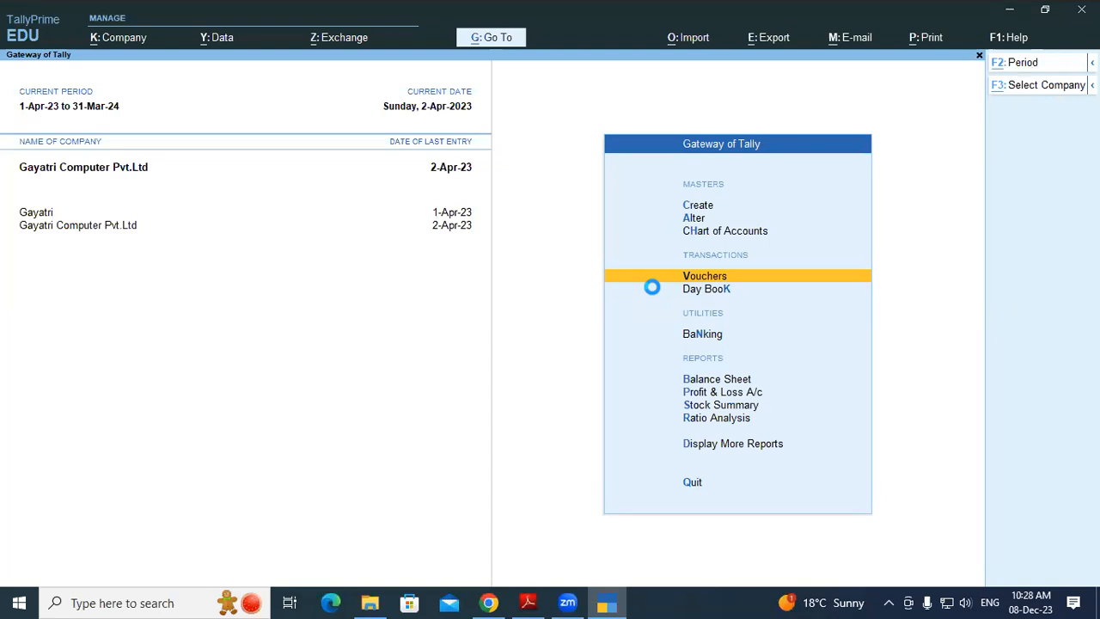
key(alt+F3)
key(Up)
key(Up)
key(Up)
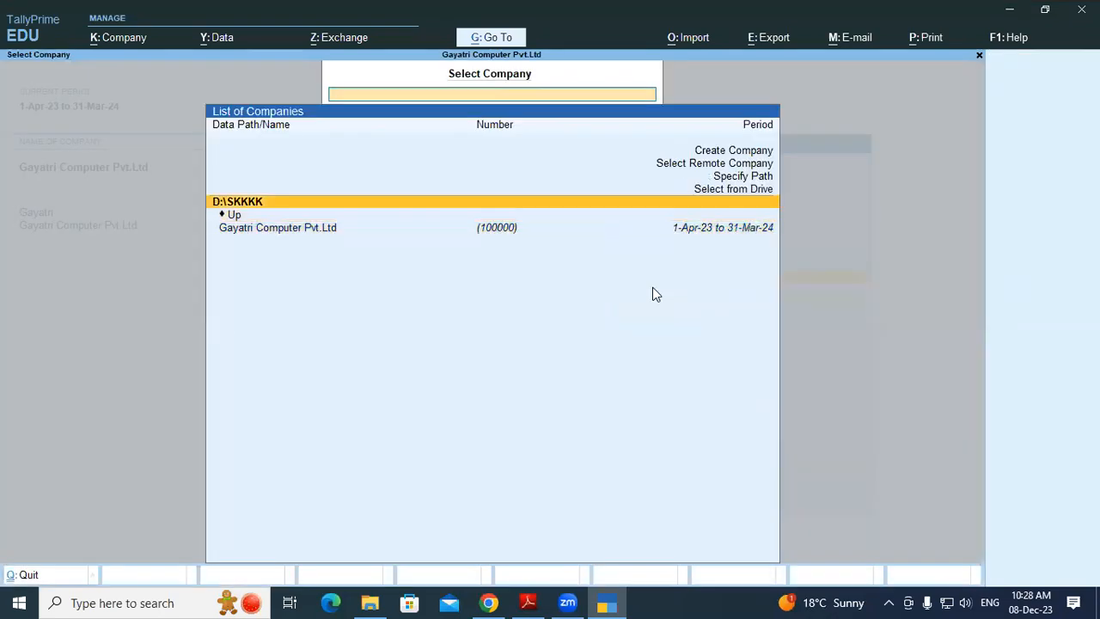
key(Return)
key(Return)
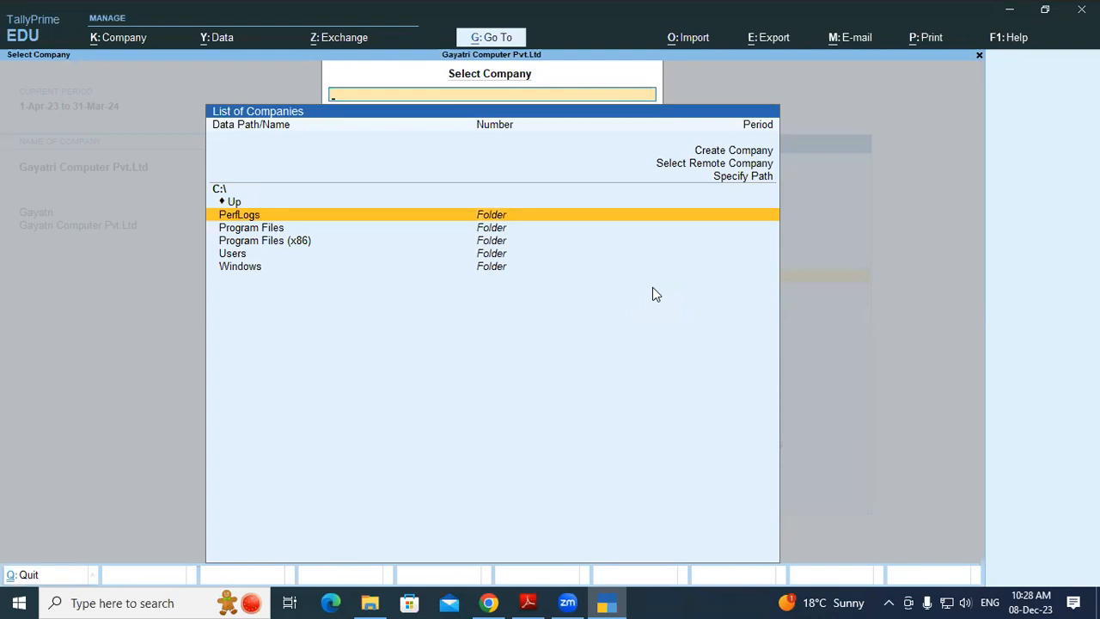
key(Down)
key(Return)
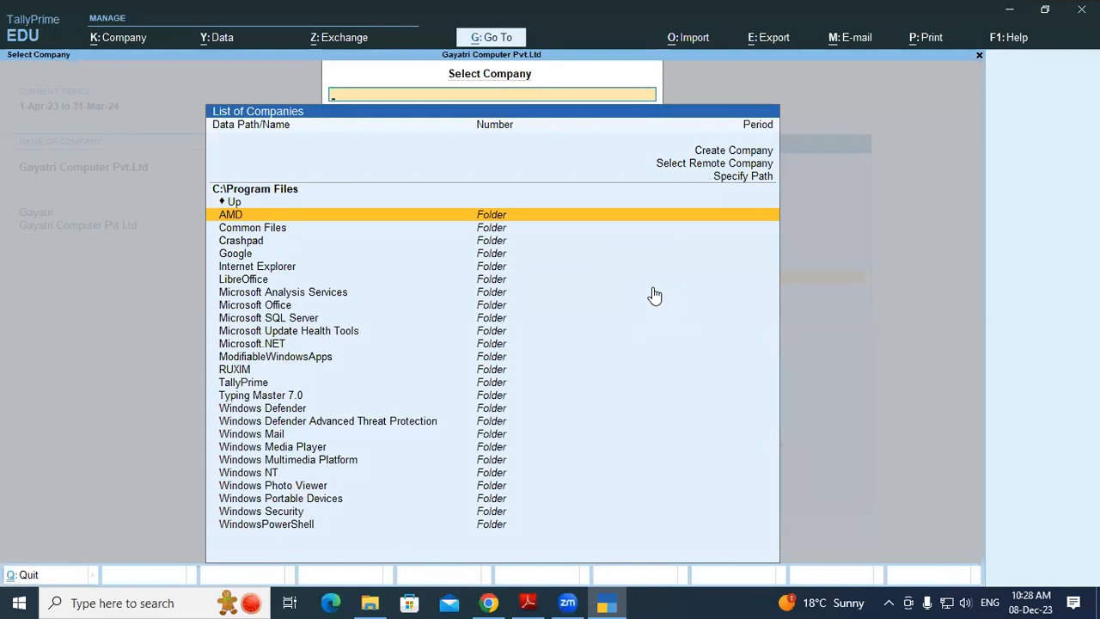
key(Escape)
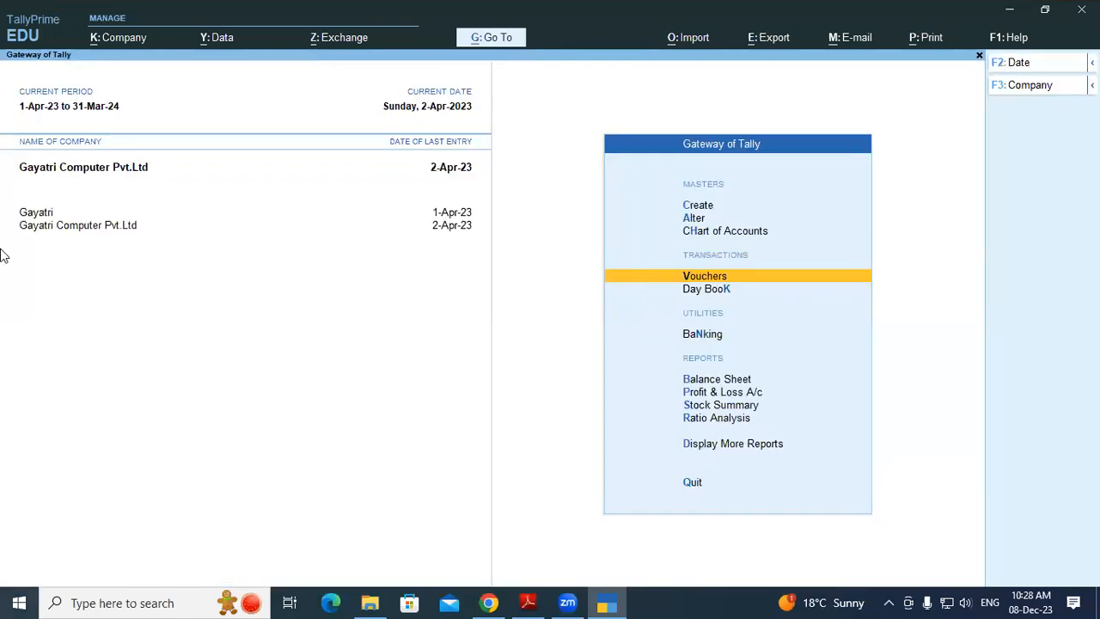
In File Explorer, go to This PC and browse the D: and C: drives
click(376, 598)
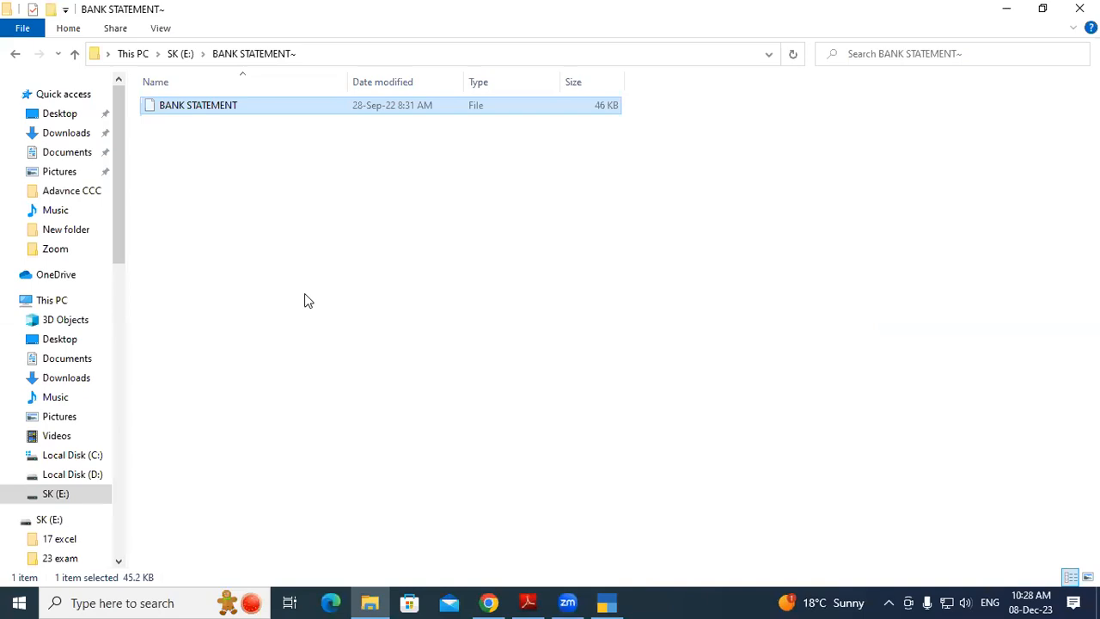
click(57, 301)
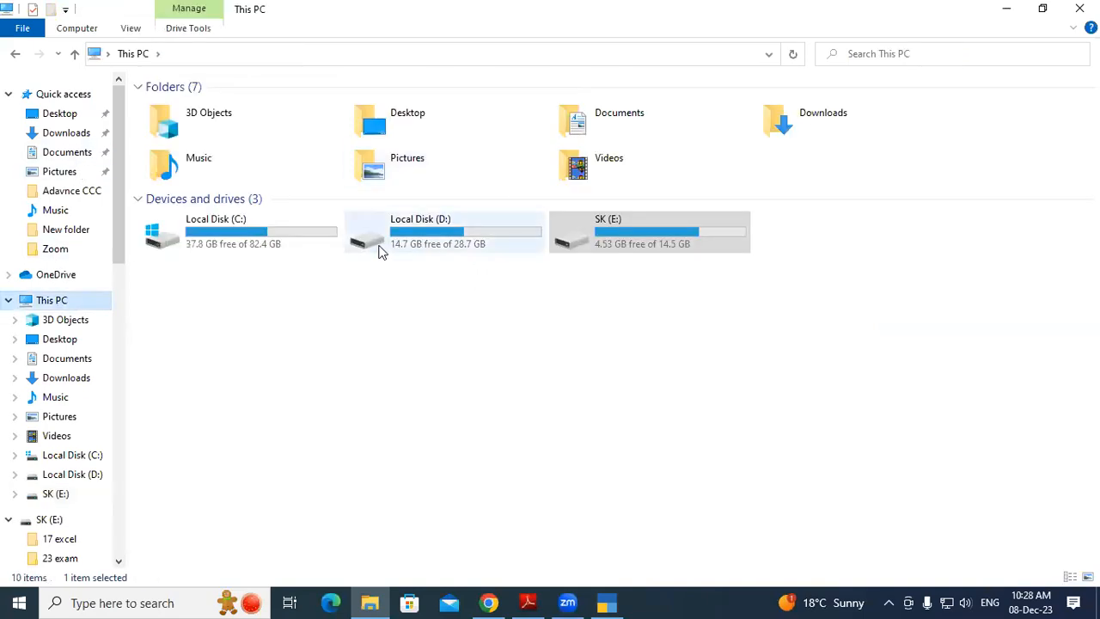
double_click(384, 246)
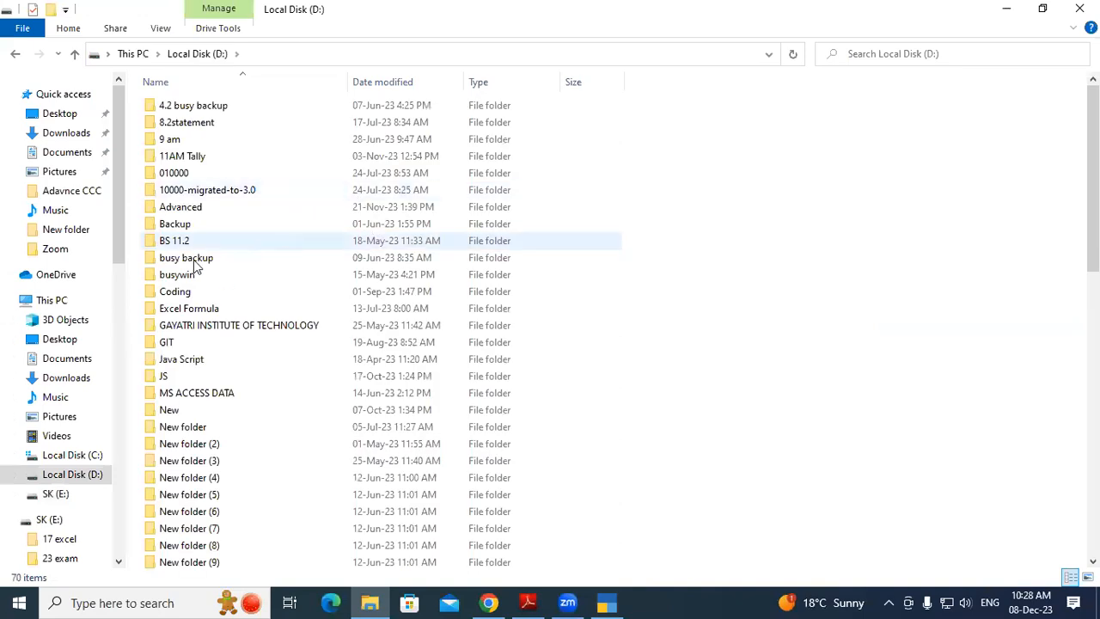
click(16, 55)
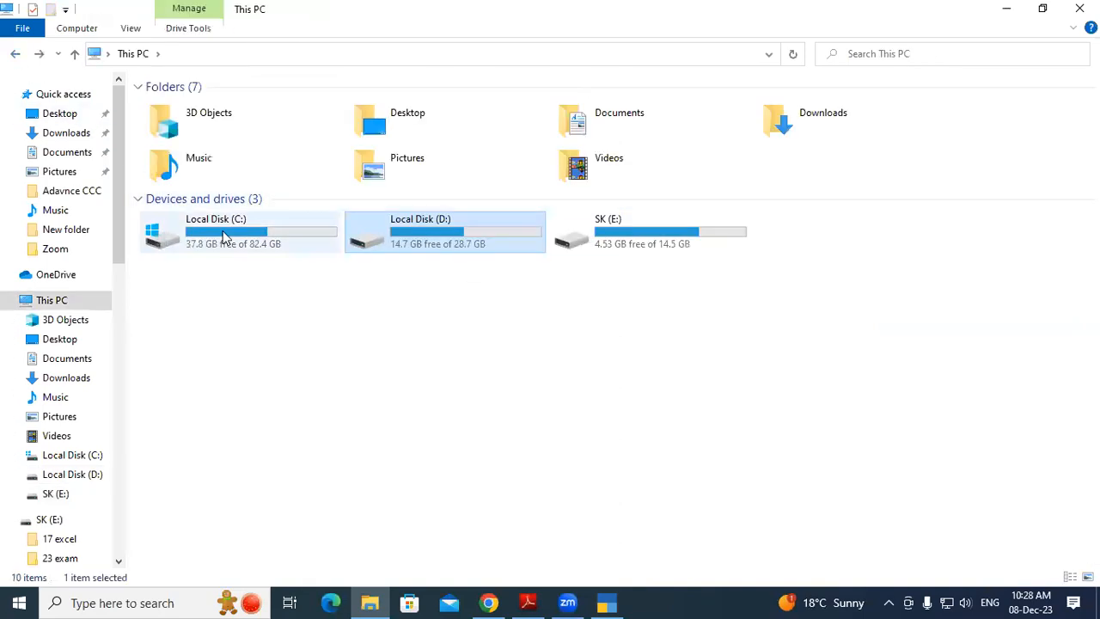
double_click(226, 239)
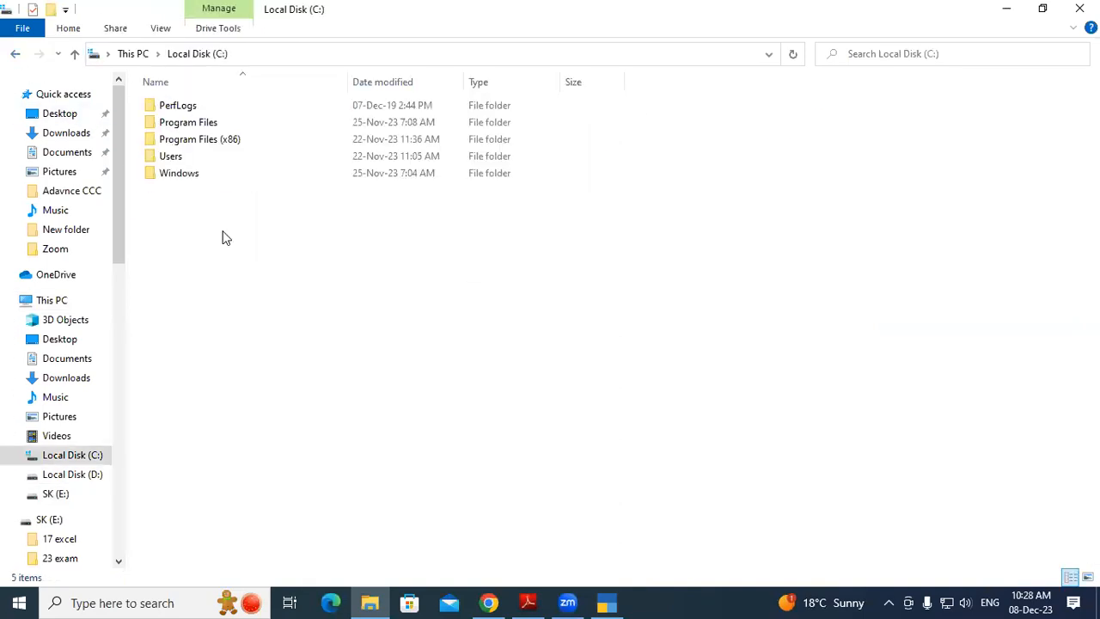
Look through Program Files, Program Files (x86), and the Users git and Public folders, then open Documents
click(208, 125)
double_click(208, 125)
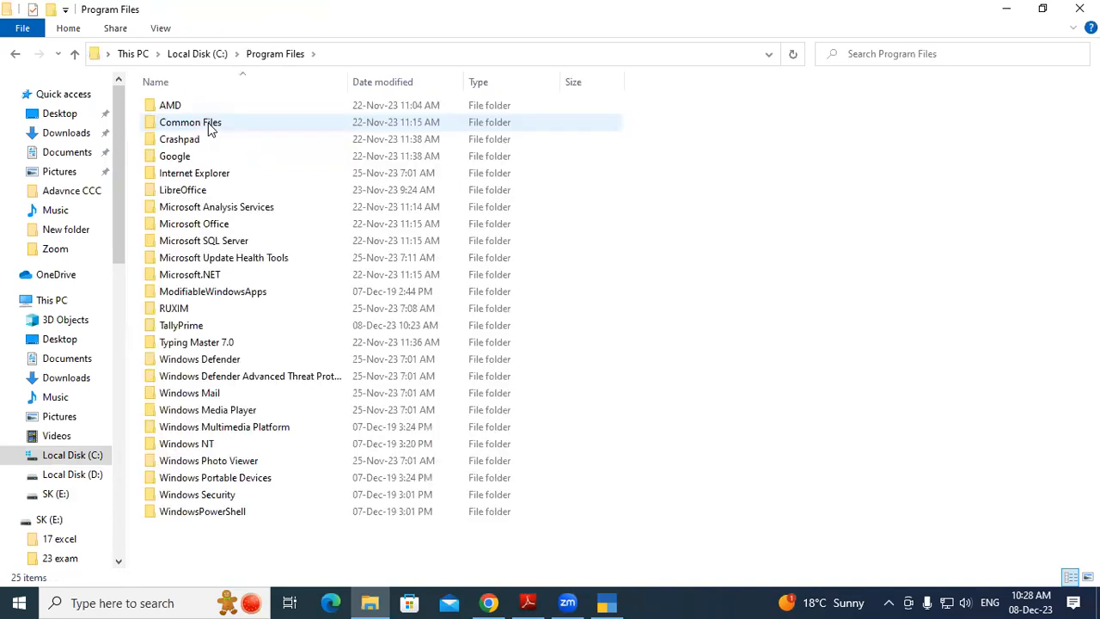
click(14, 55)
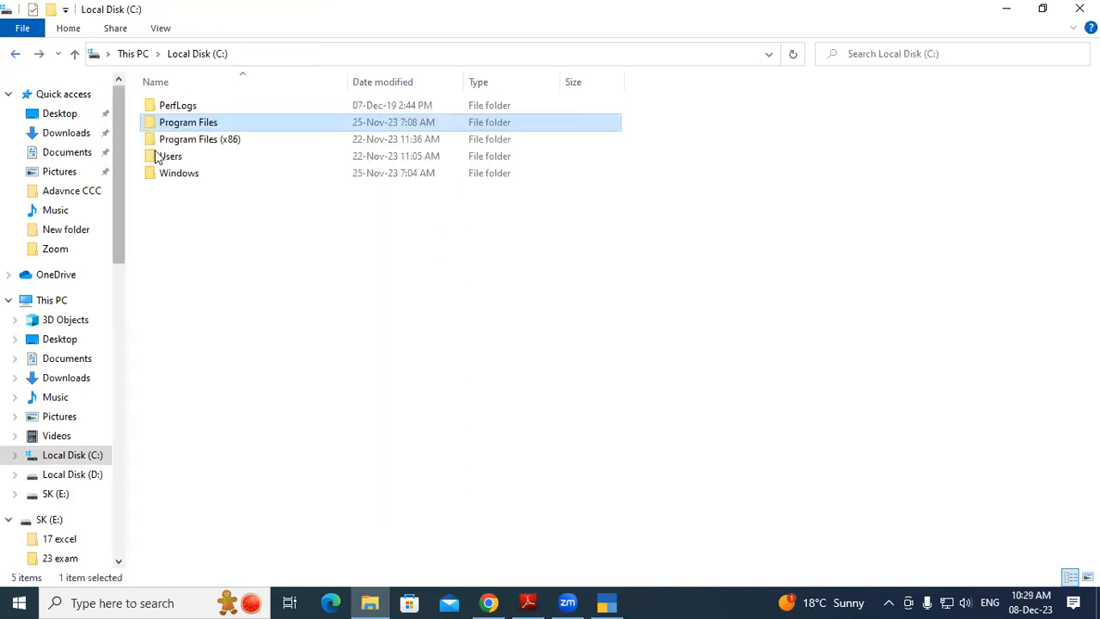
double_click(178, 142)
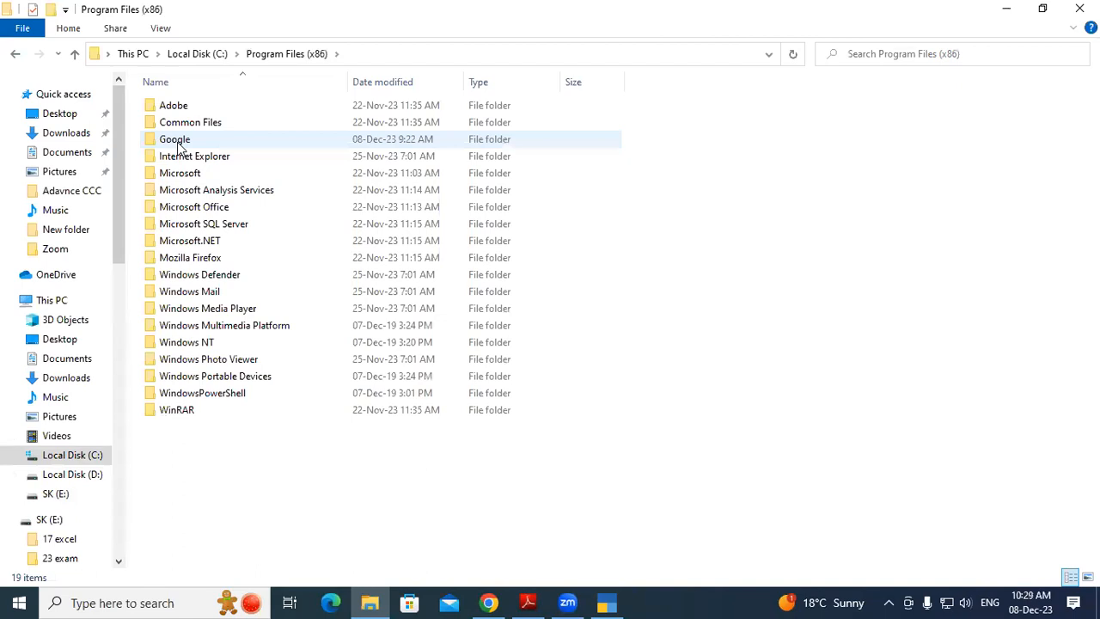
click(14, 54)
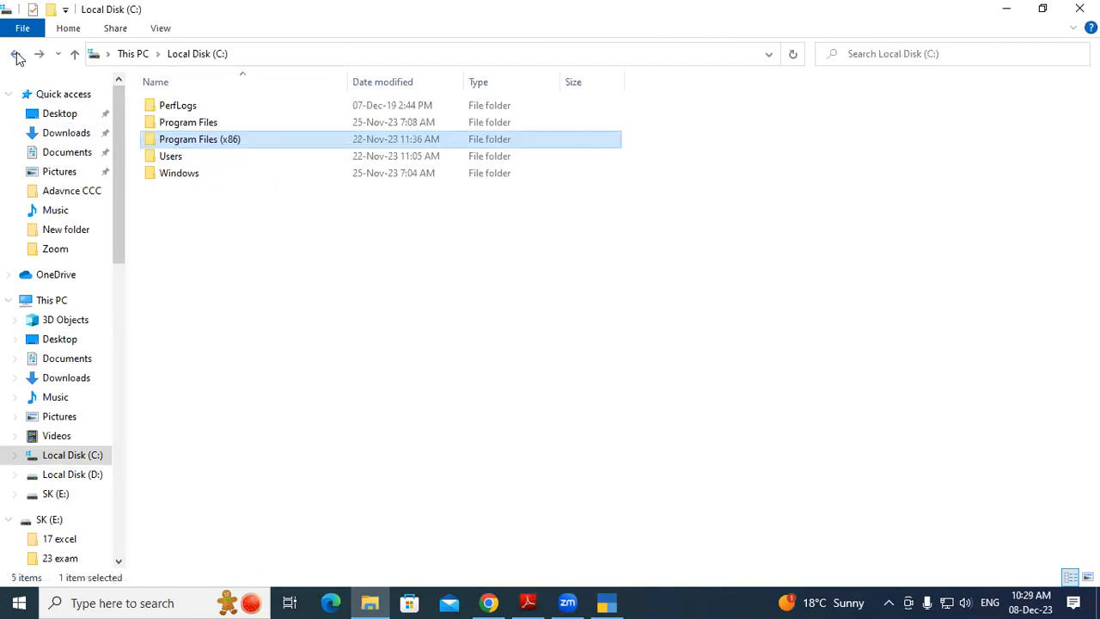
double_click(169, 159)
double_click(169, 107)
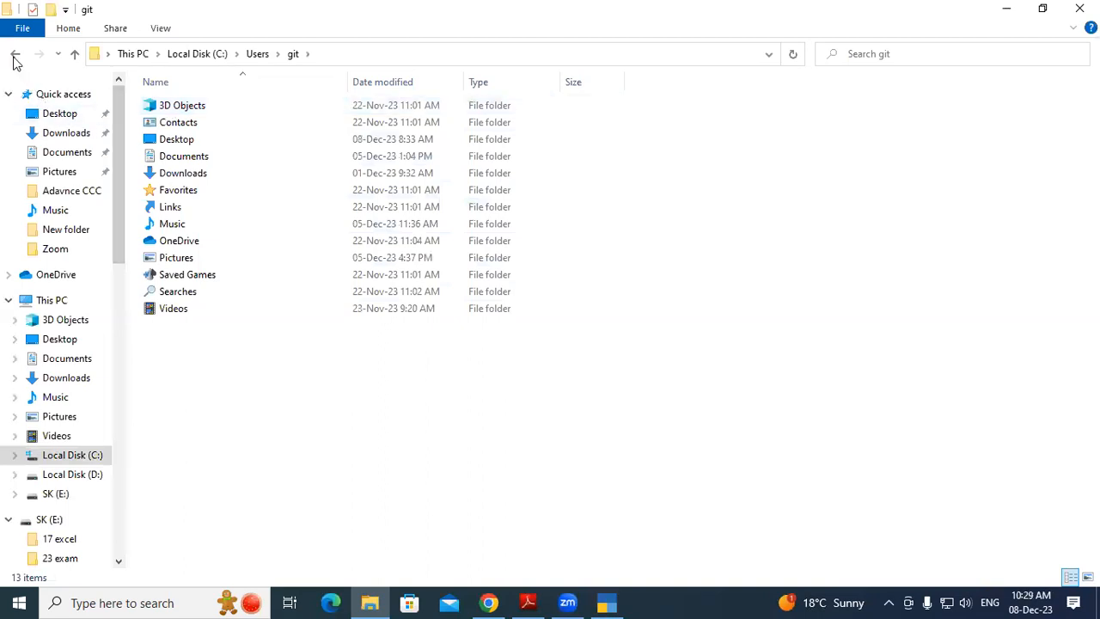
click(15, 55)
double_click(198, 125)
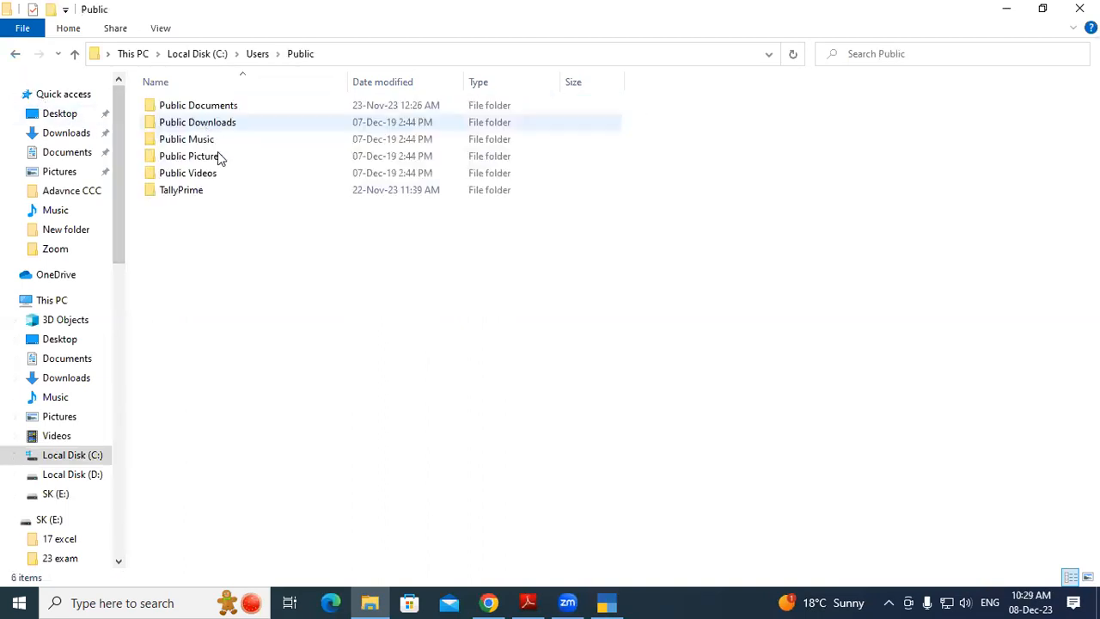
click(14, 57)
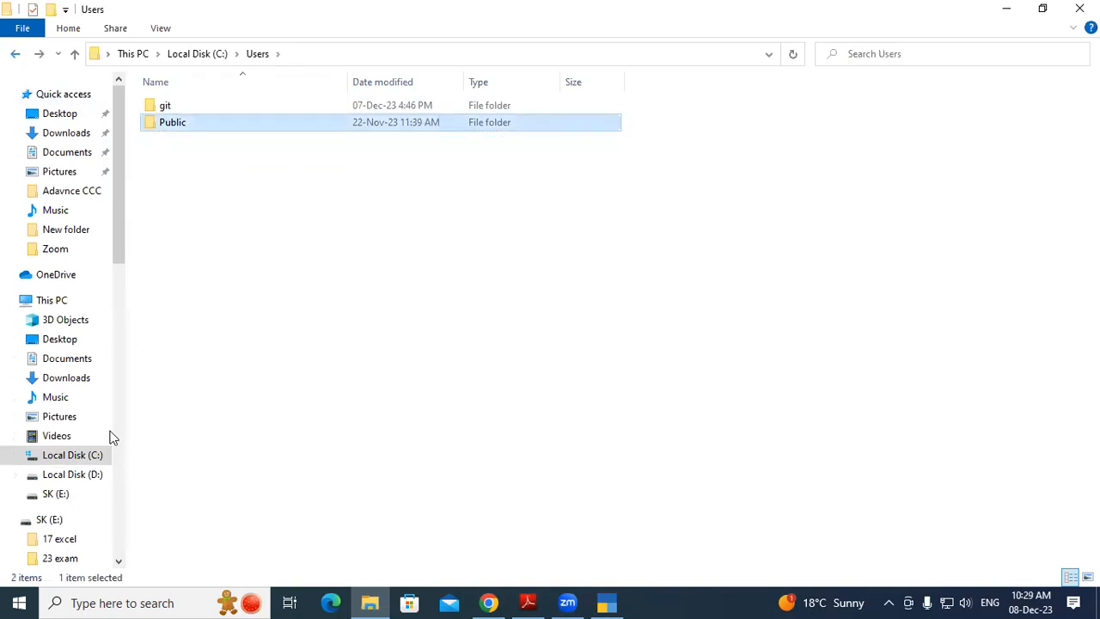
click(74, 361)
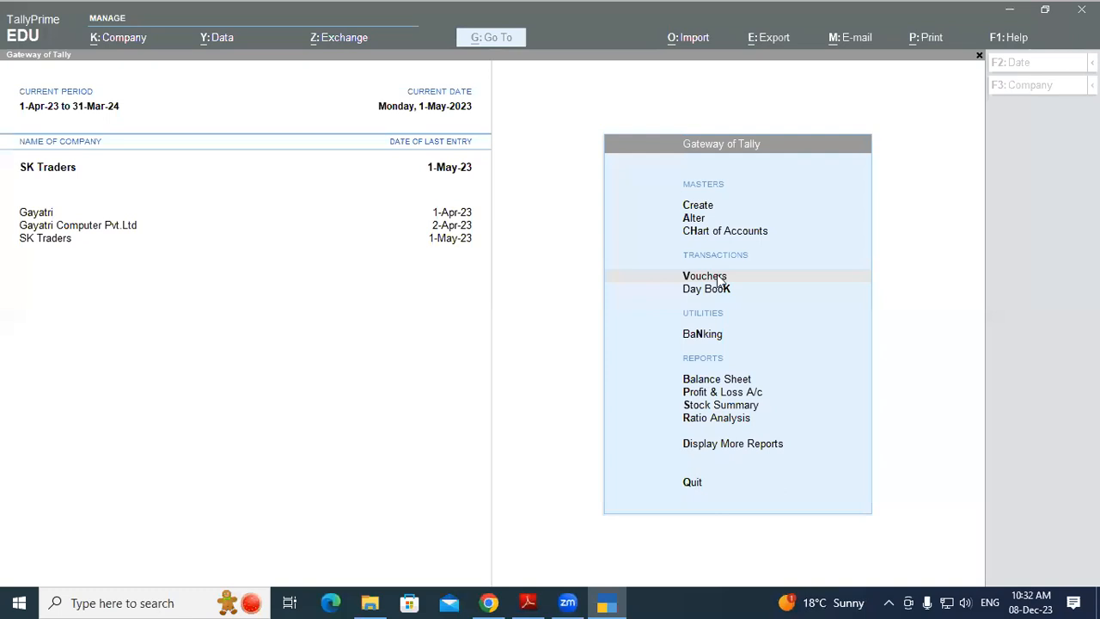
Start a Purchase voucher for SK Traders in As Voucher accounting mode
click(718, 277)
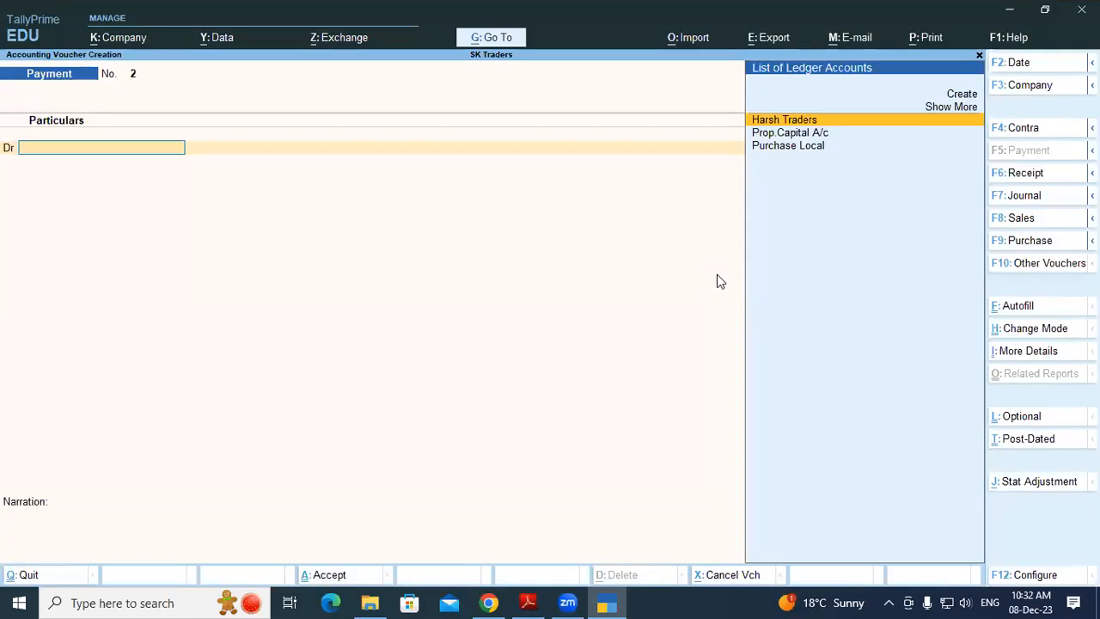
key(F9)
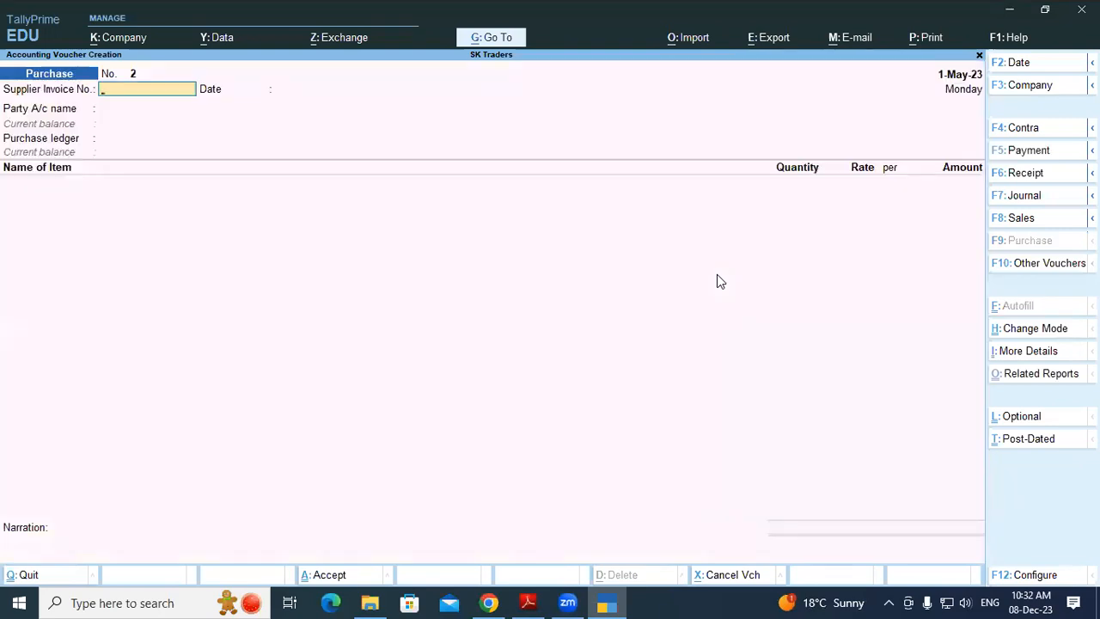
key(ctrl+h)
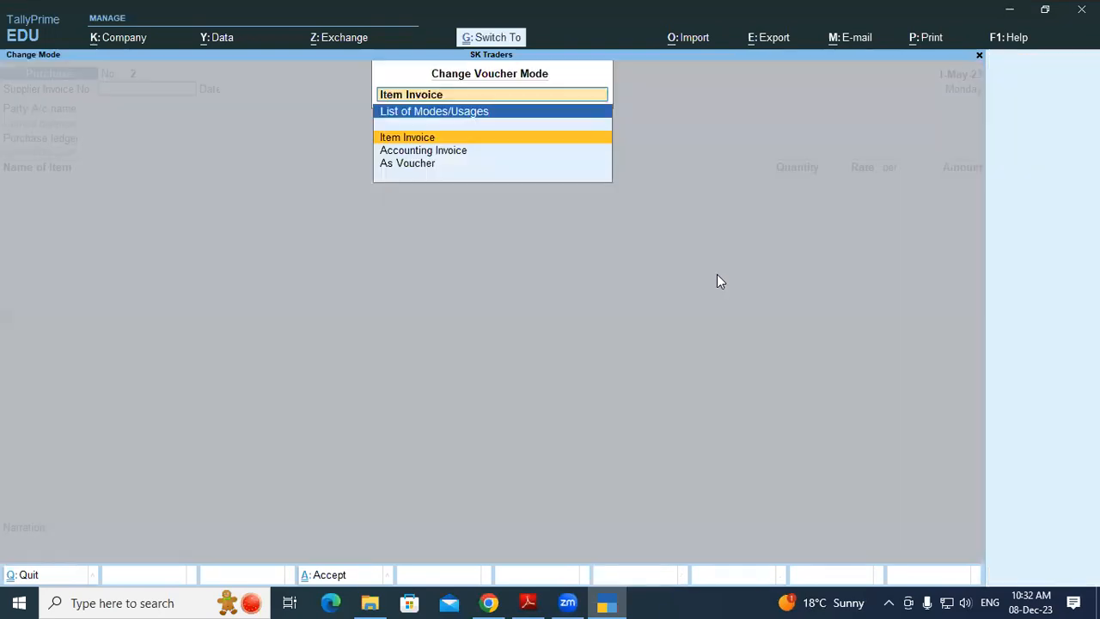
key(Down)
key(Down)
key(Return)
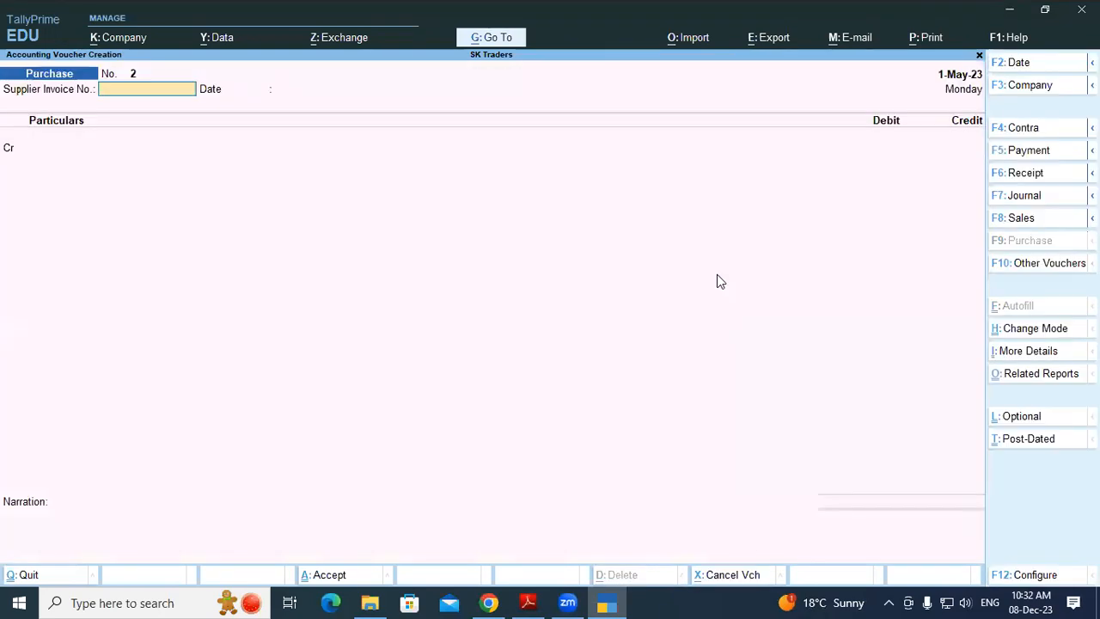
Enter supplier invoice 256 dated 1-May-23 and begin creating a new party ledger
text(256)
key(Return)
key(Return)
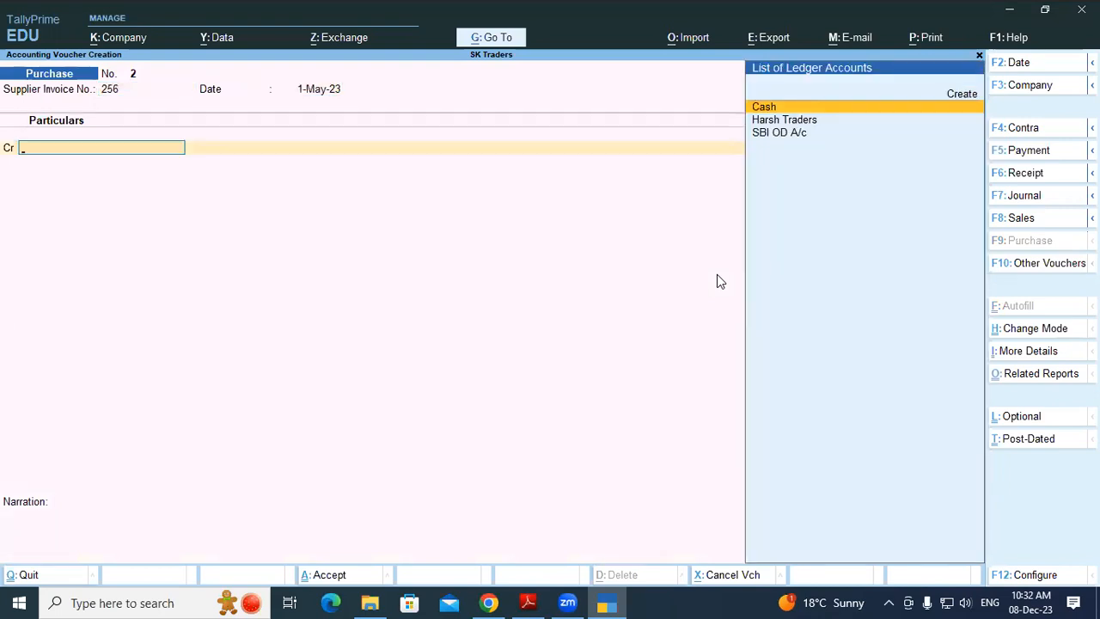
key(alt+c)
Create ledger Gupta Trading under Sundry Creditors, accepting the default party details
text(Gup)
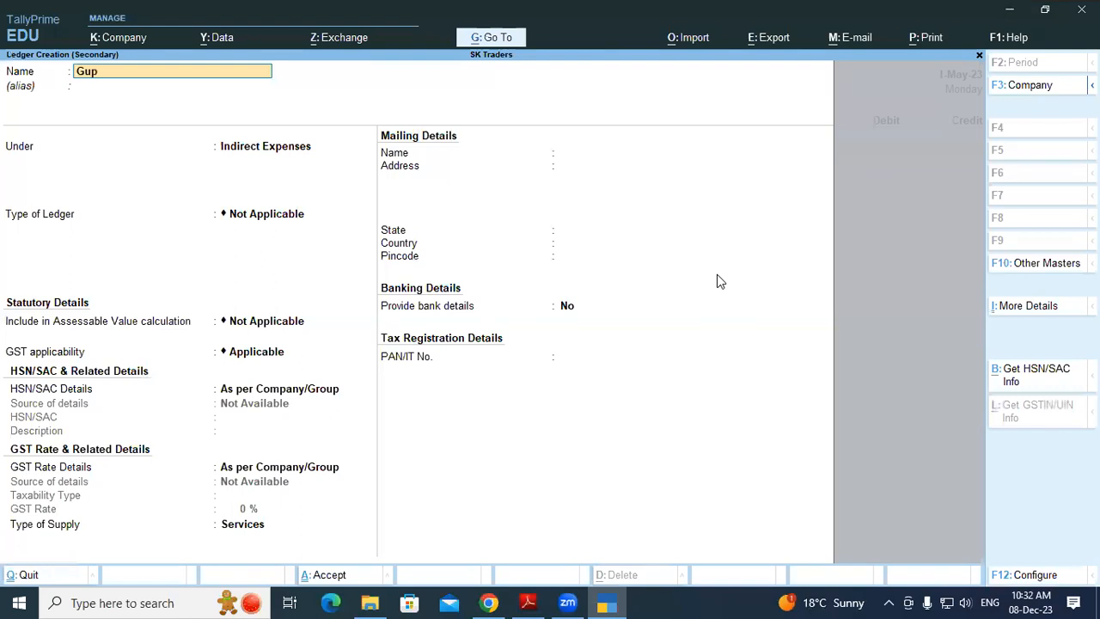
text(ta Trading)
key(Return)
text(Sun)
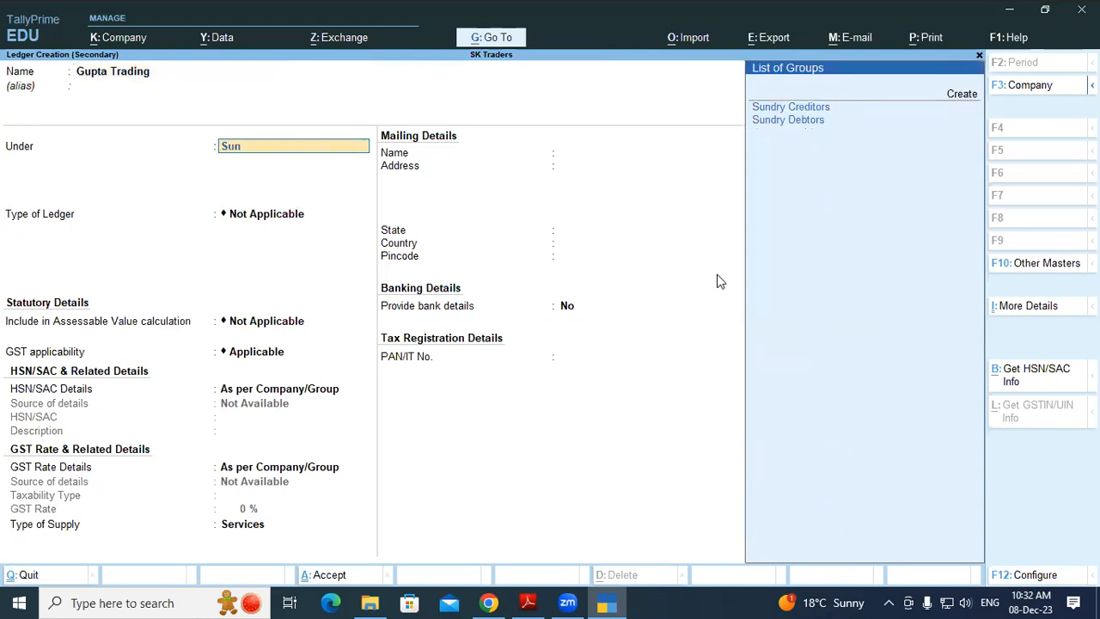
key(Return)
key(Return)
key(Return)
key(Return)
key(Return)
key(Return)
key(Return)
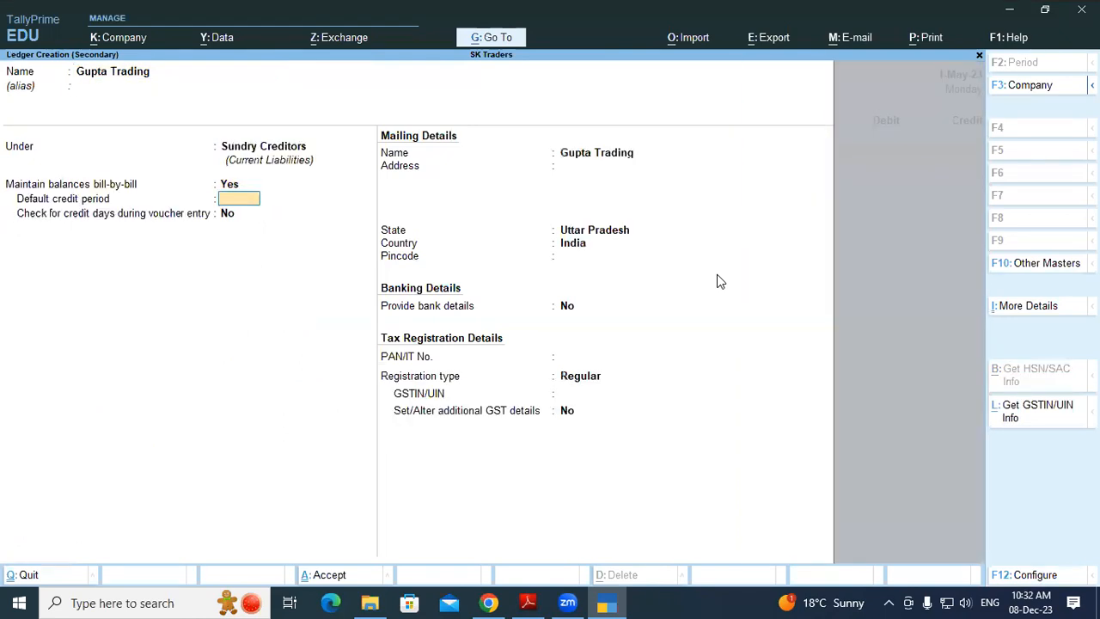
key(Return)
key(Return)
key(Return)
key(Return)
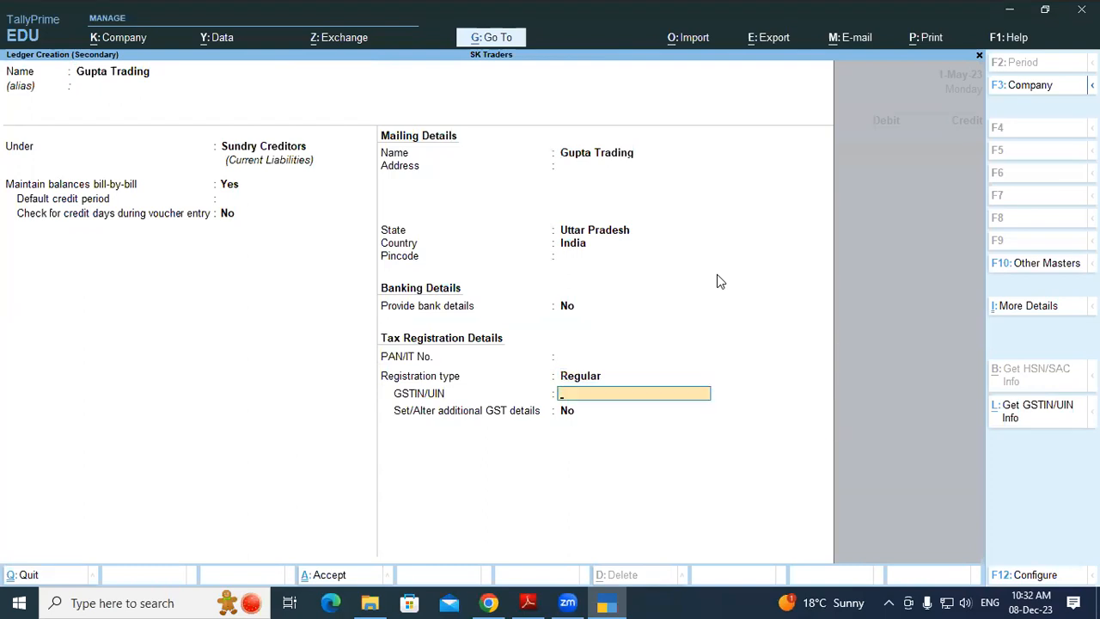
key(Return)
key(Return)
key(Return)
key(Return)
key(Return)
key(Return)
key(Return)
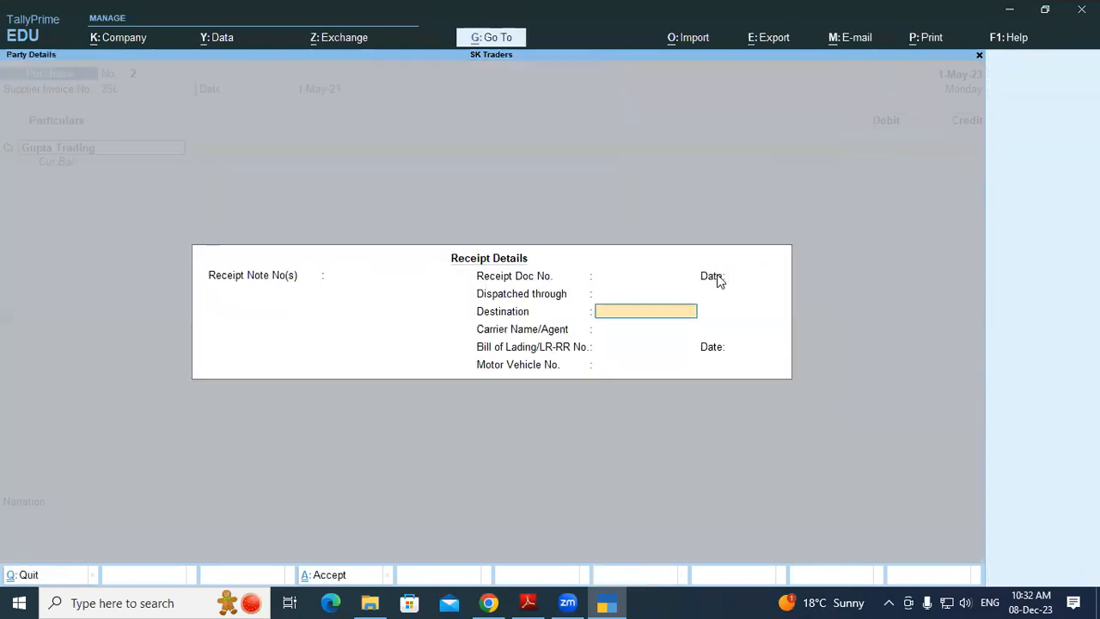
key(Return)
key(Return)
key(Return)
key(Return)
key(Return)
key(Return)
key(Return)
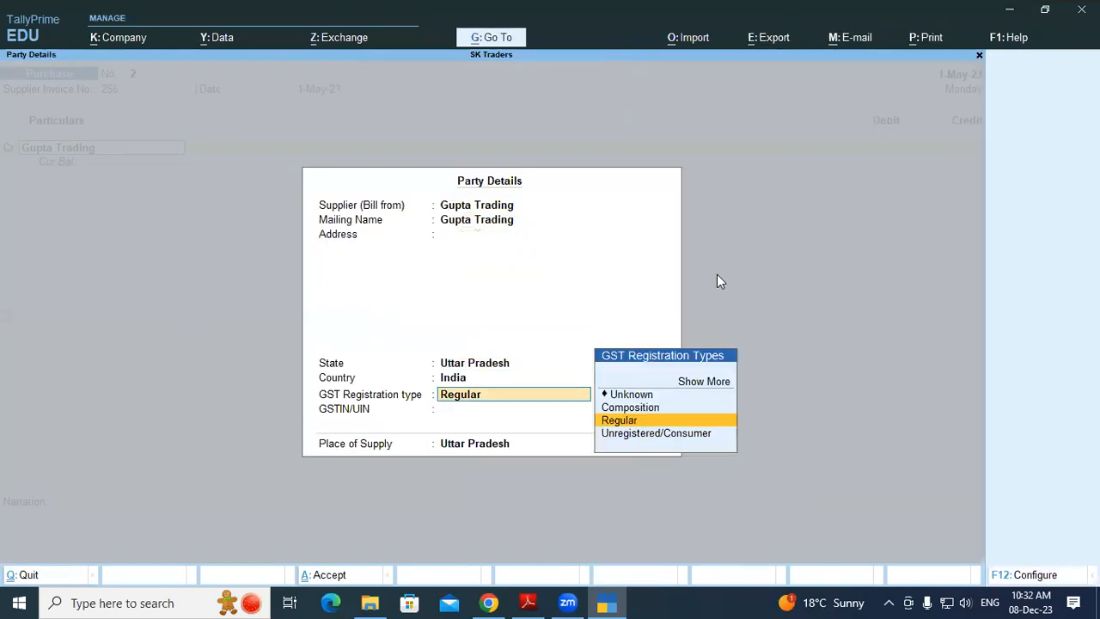
Credit Gupta Trading 18,610 as new bill 256, debit Purchase Local, and save
text(18610)
key(Return)
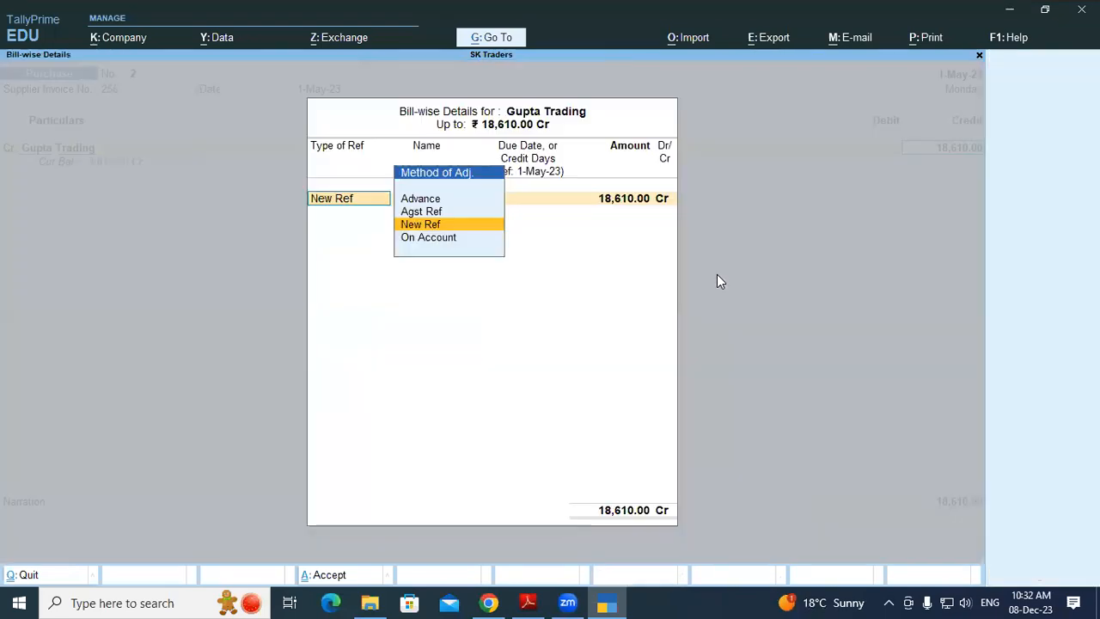
key(Return)
key(Return)
key(Return)
key(Return)
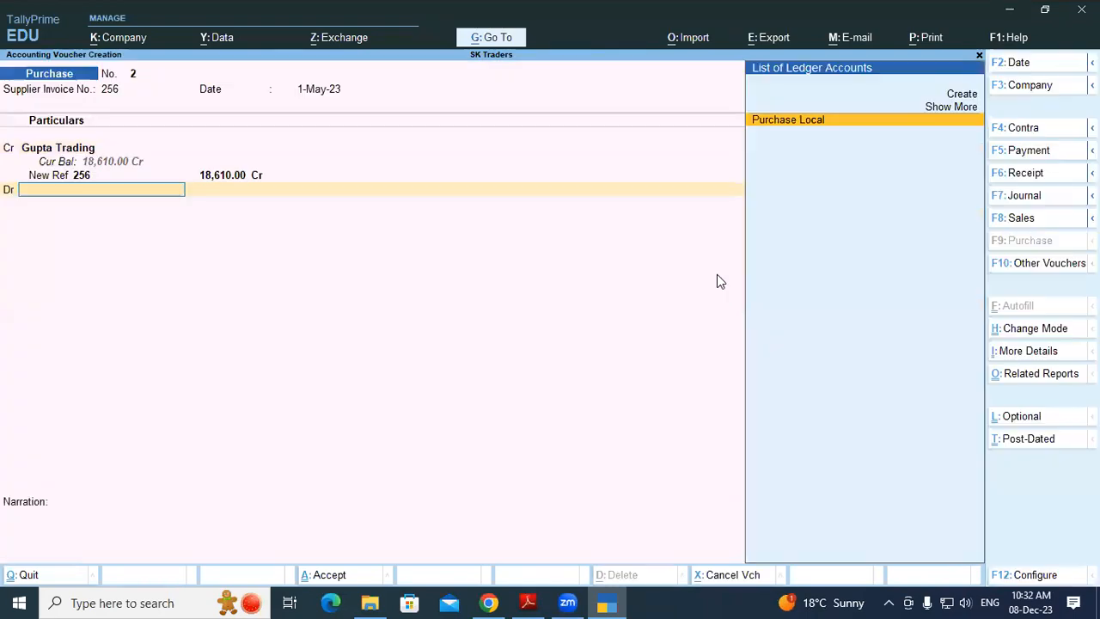
key(Return)
key(Return)
key(Return)
key(Return)
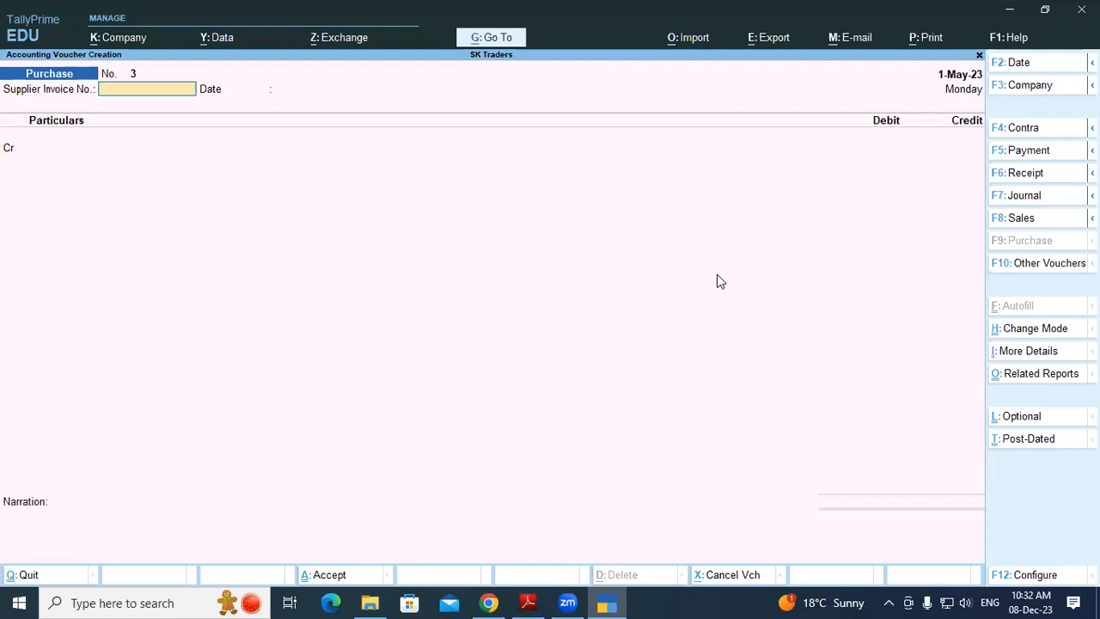
Start Payment No. 2 debiting Gupta Trading 18,610.00 against bill 256
key(F5)
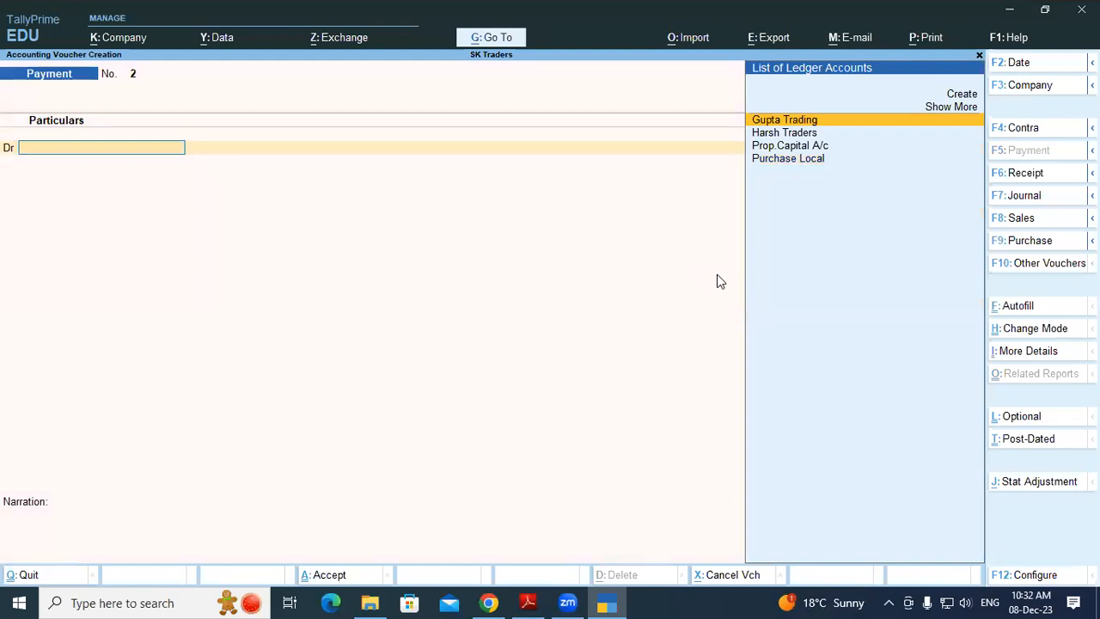
key(Return)
key(Return)
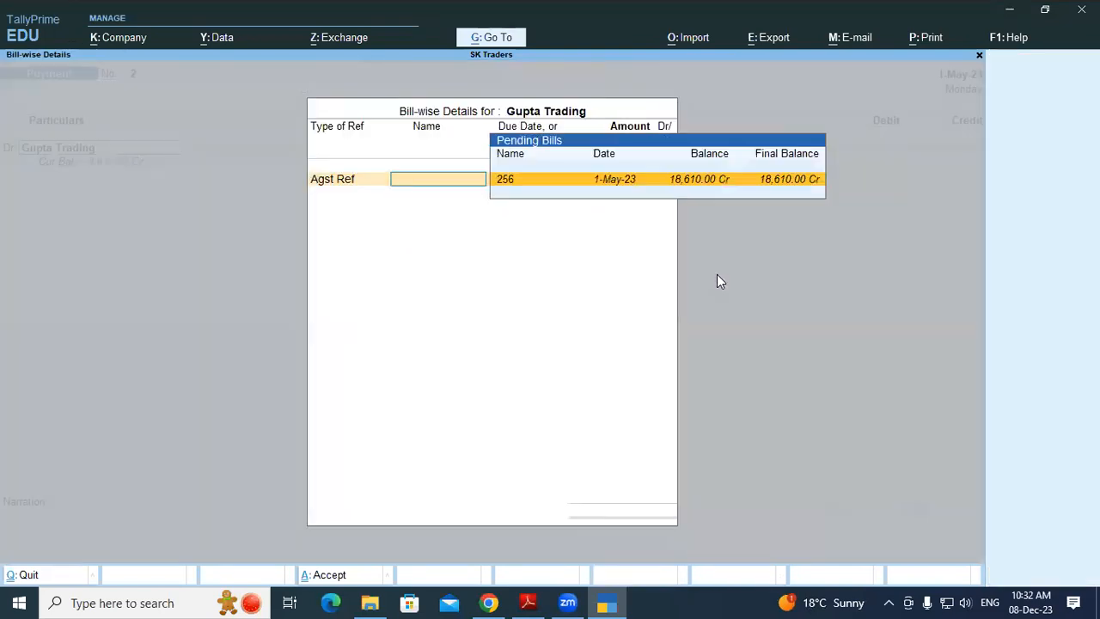
key(Return)
key(Return)
key(Return)
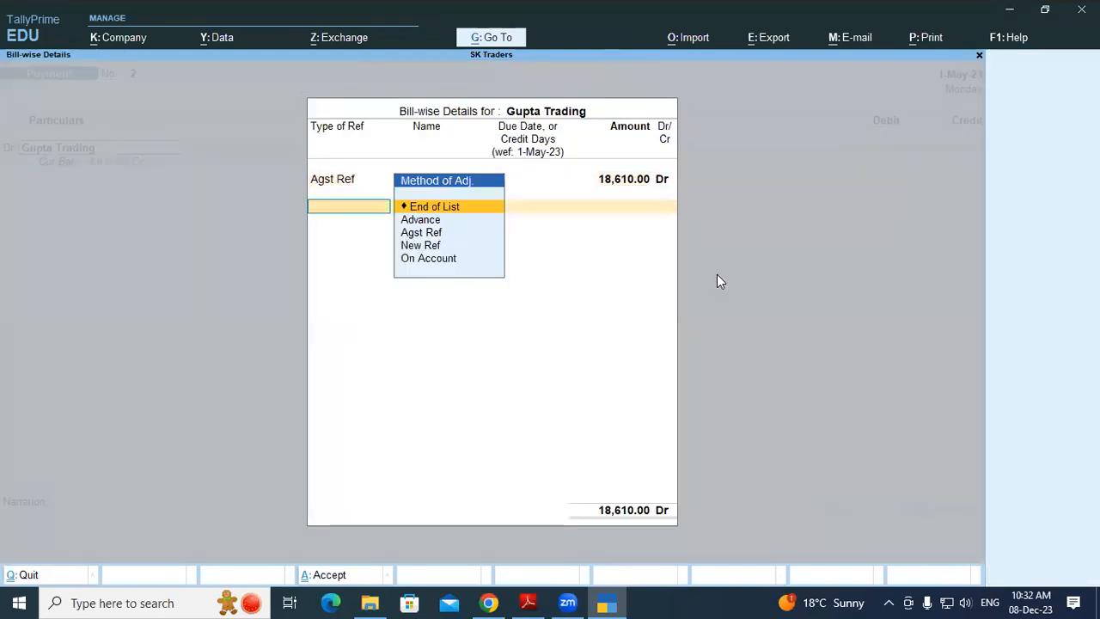
key(Return)
text(d)
key(Return)
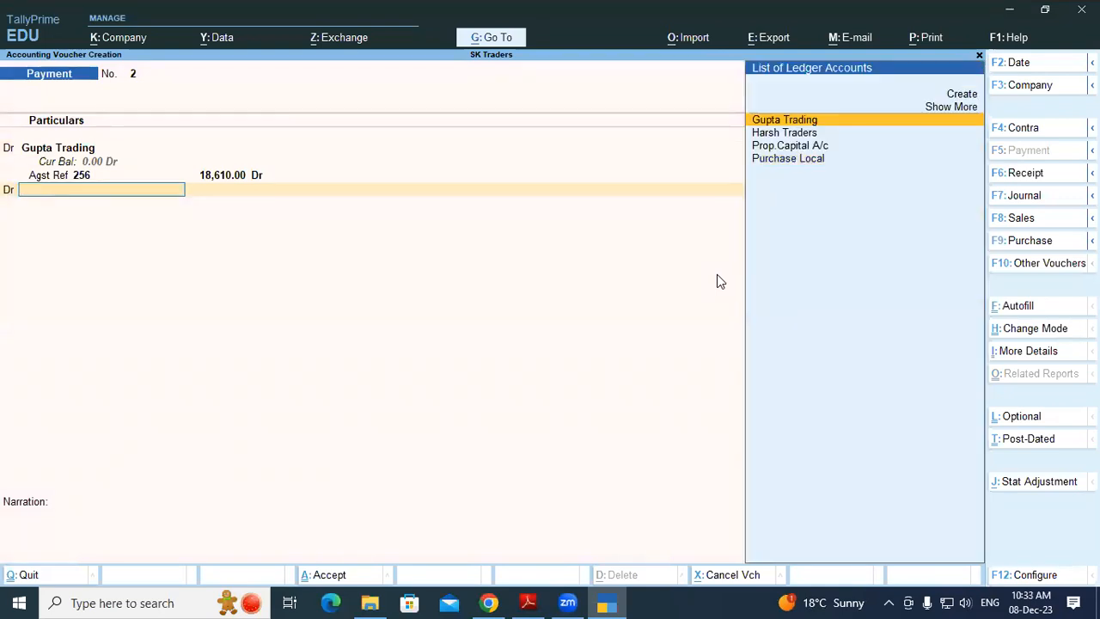
Create a Bank Charges ledger under Indirect Expenses with GST Not Applicable
key(alt+c)
text(Ban)
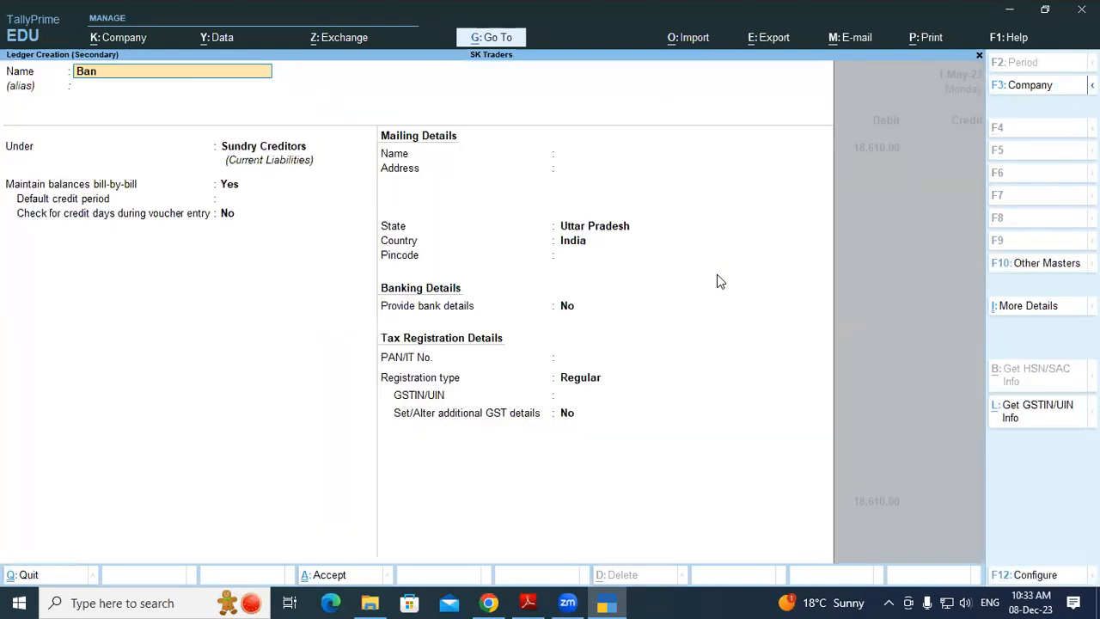
text(k)
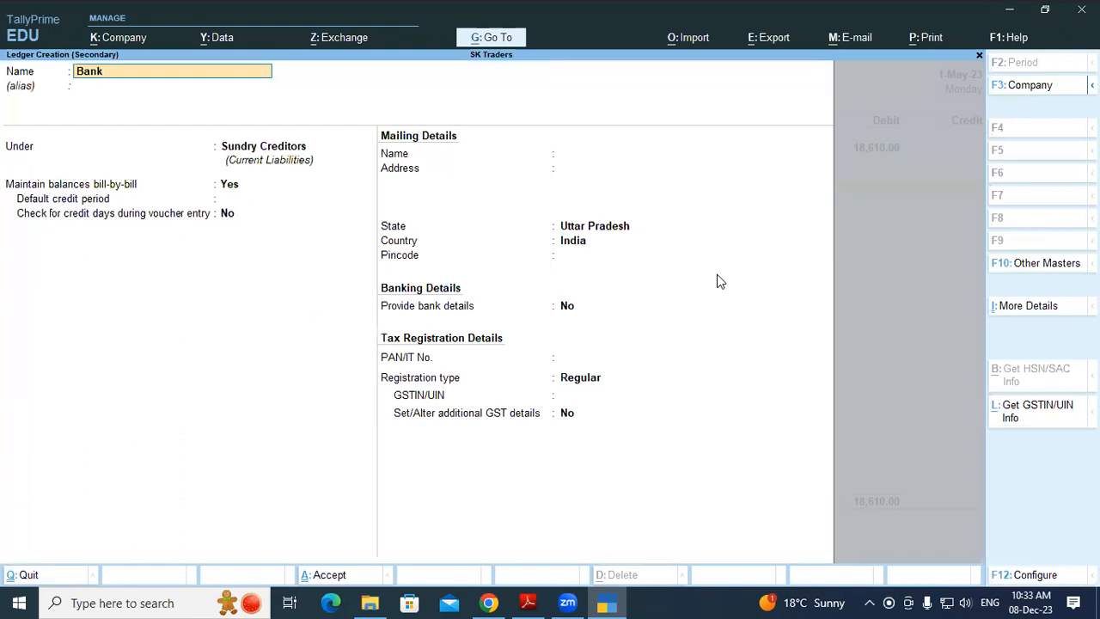
text( Charges)
key(Return)
text(In)
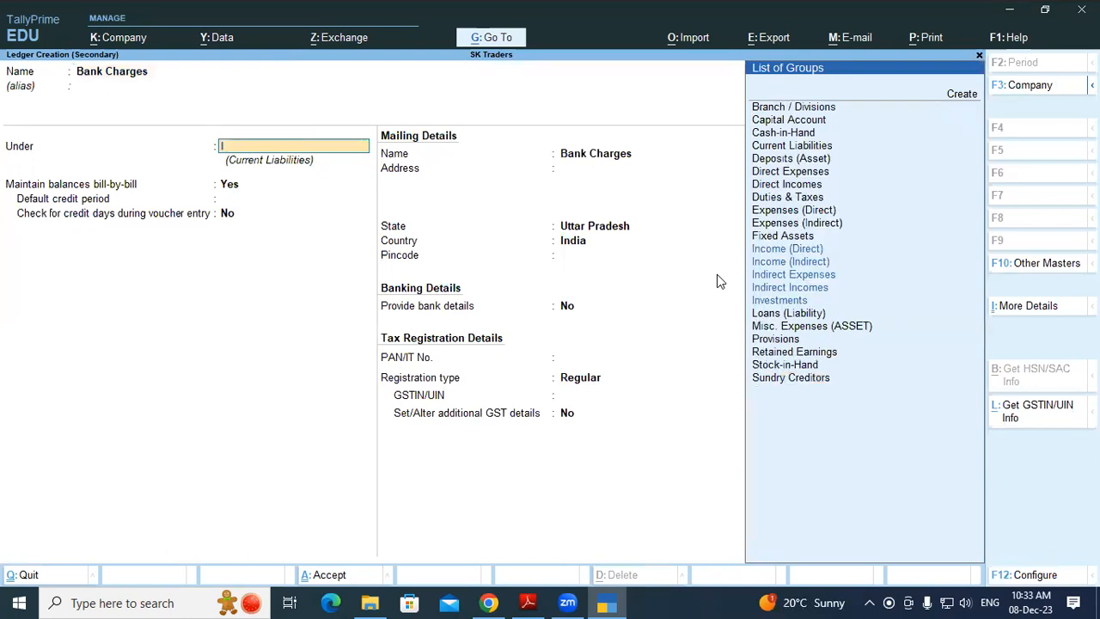
key(Down)
key(Down)
key(Down)
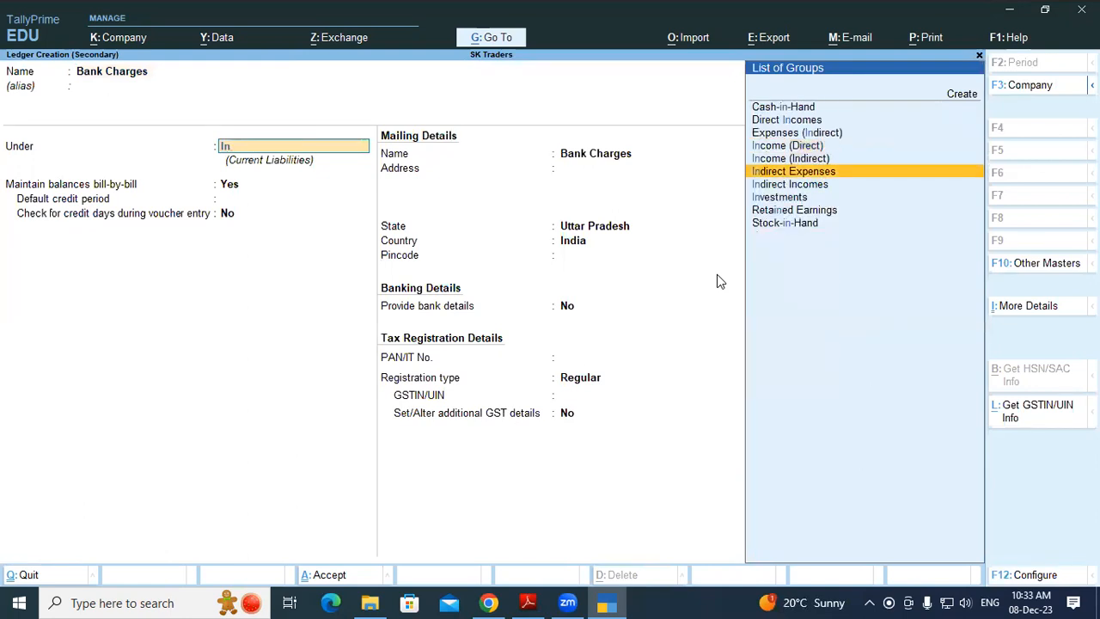
key(Return)
key(Return)
key(Return)
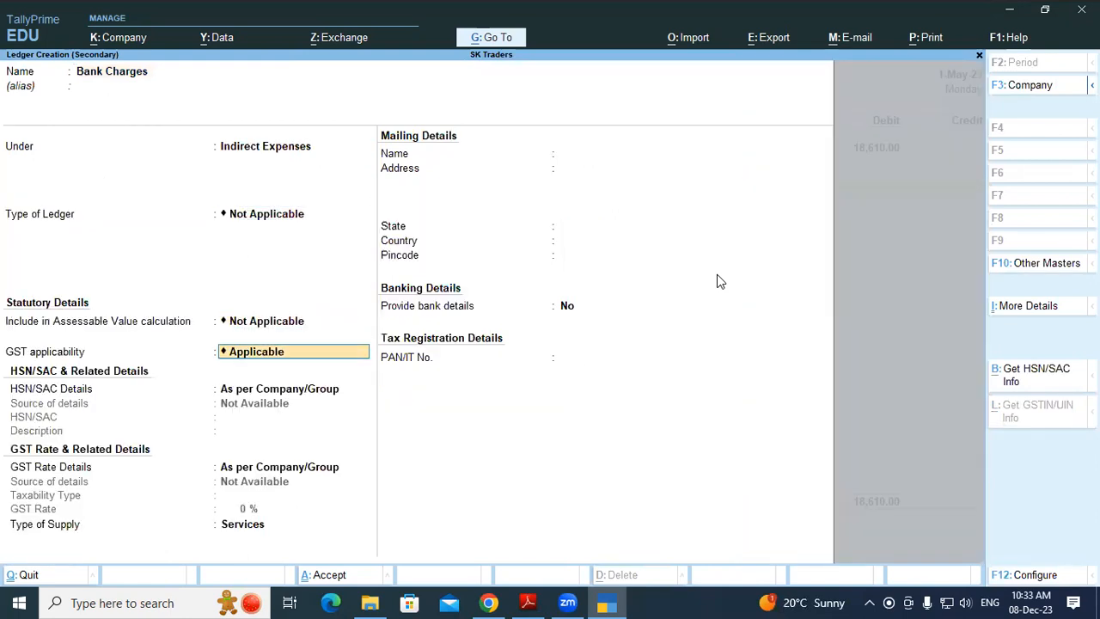
text(No)
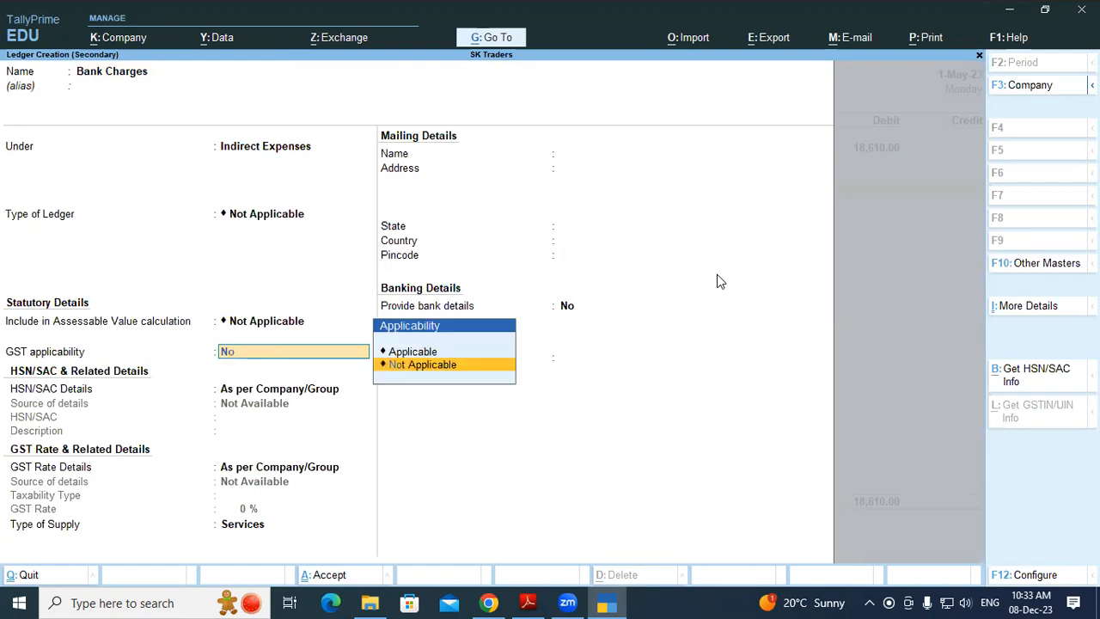
key(Return)
key(Return)
key(Return)
Enter 2.36 for Bank Charges, credit SBI OD A/c 18,612.36, and switch to the bank statement
text(2.36)
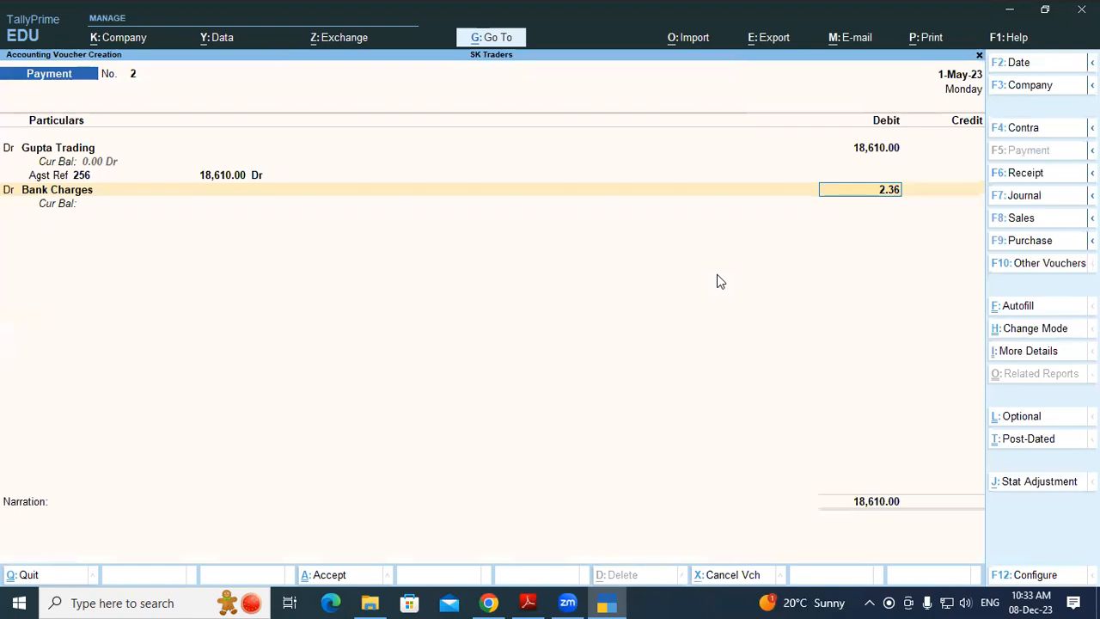
key(Return)
key(Return)
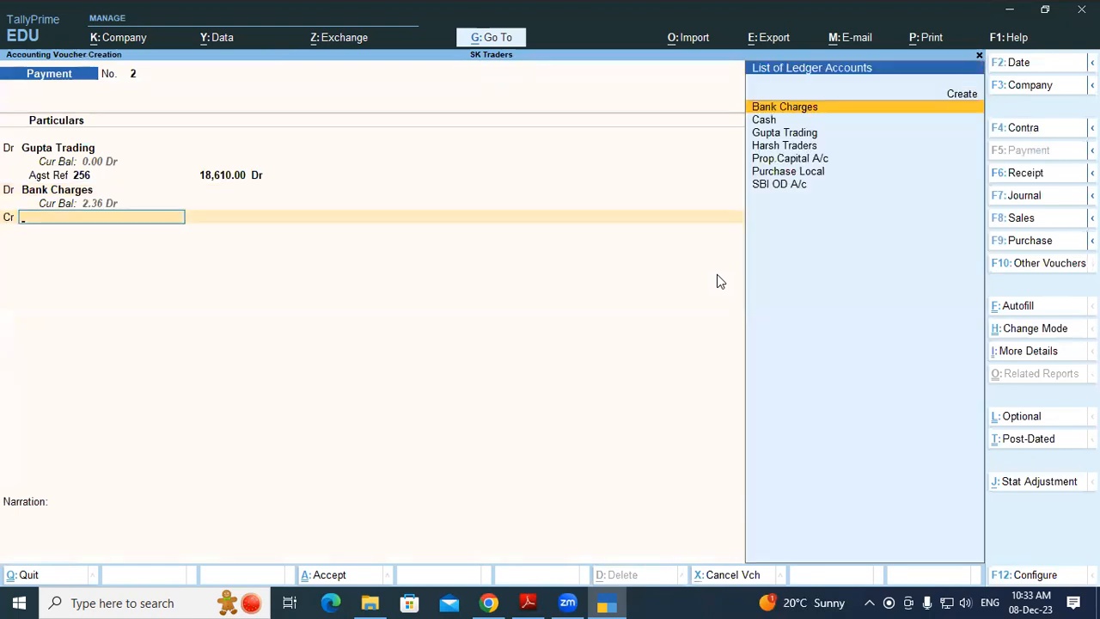
text(Sbi)
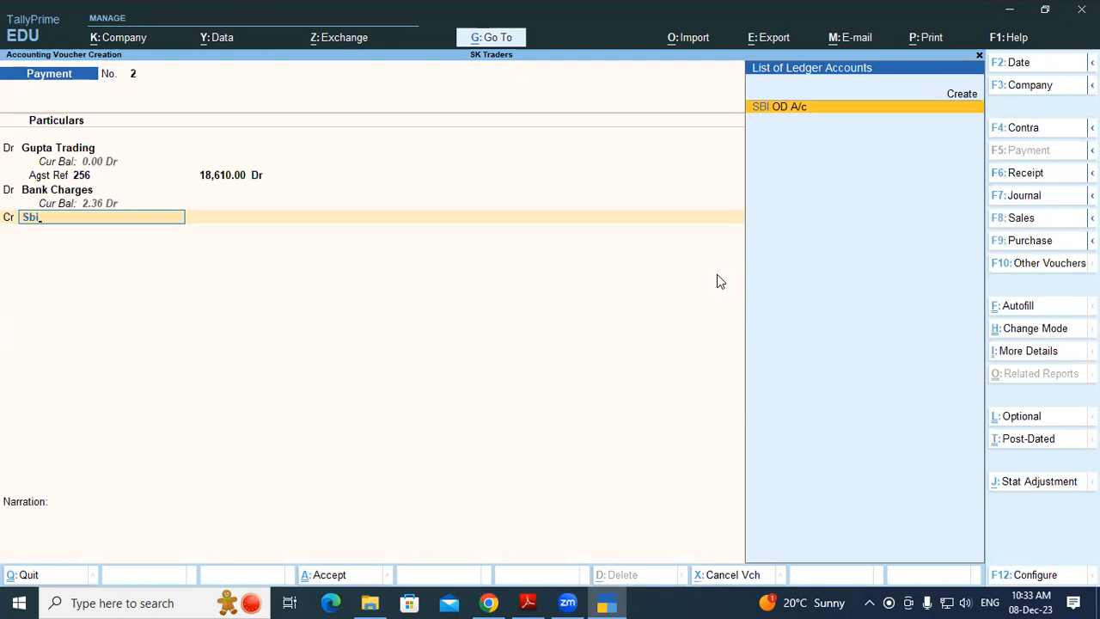
key(Return)
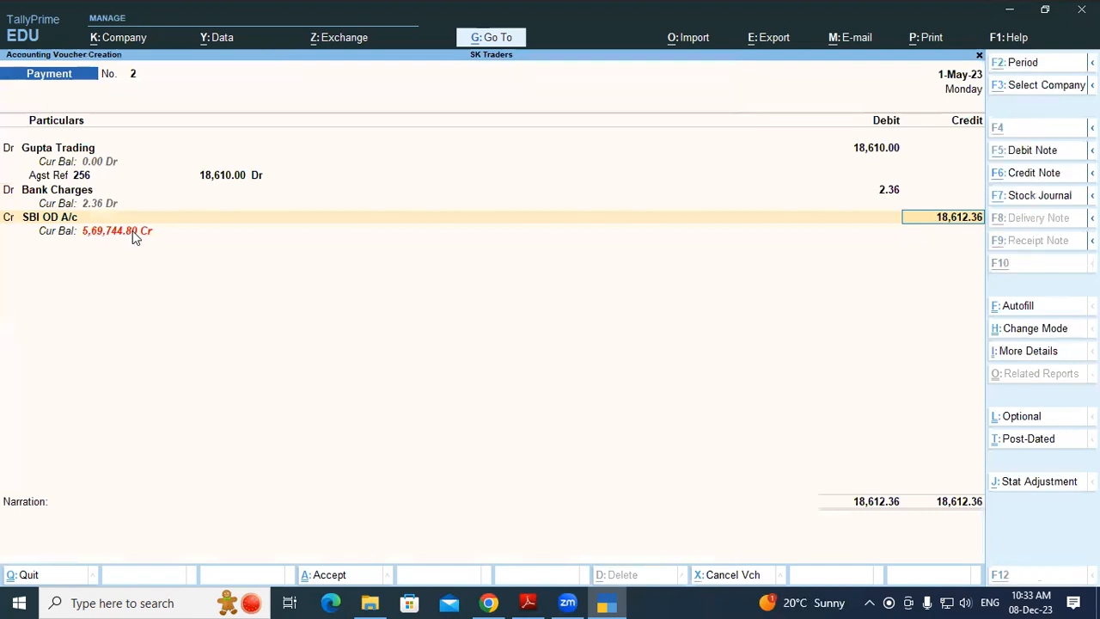
key(alt+Tab)
key(alt+Tab)
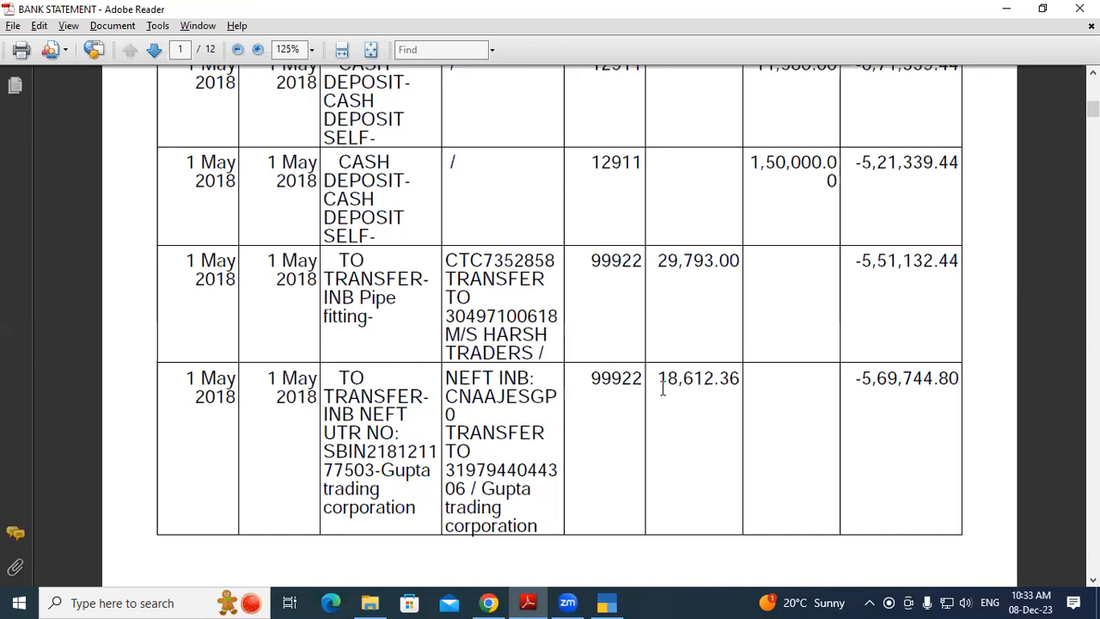
Scroll the bank statement to the 2 May 2018 transactions on page 2, then return to TallyPrime
scroll(524, 378, down, 8)
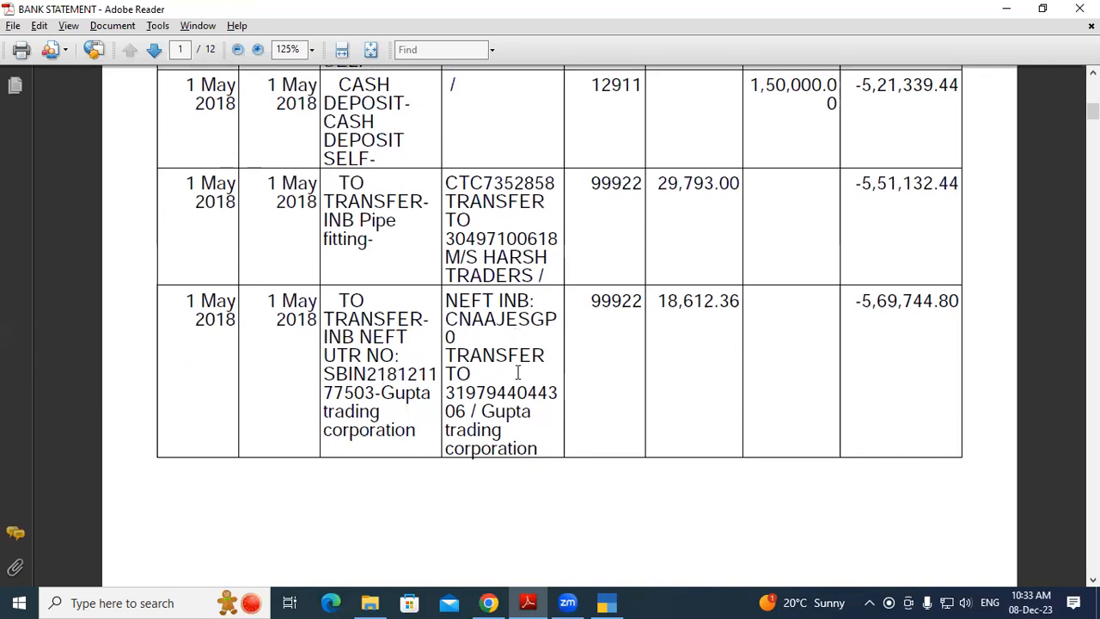
scroll(520, 380, down, 1)
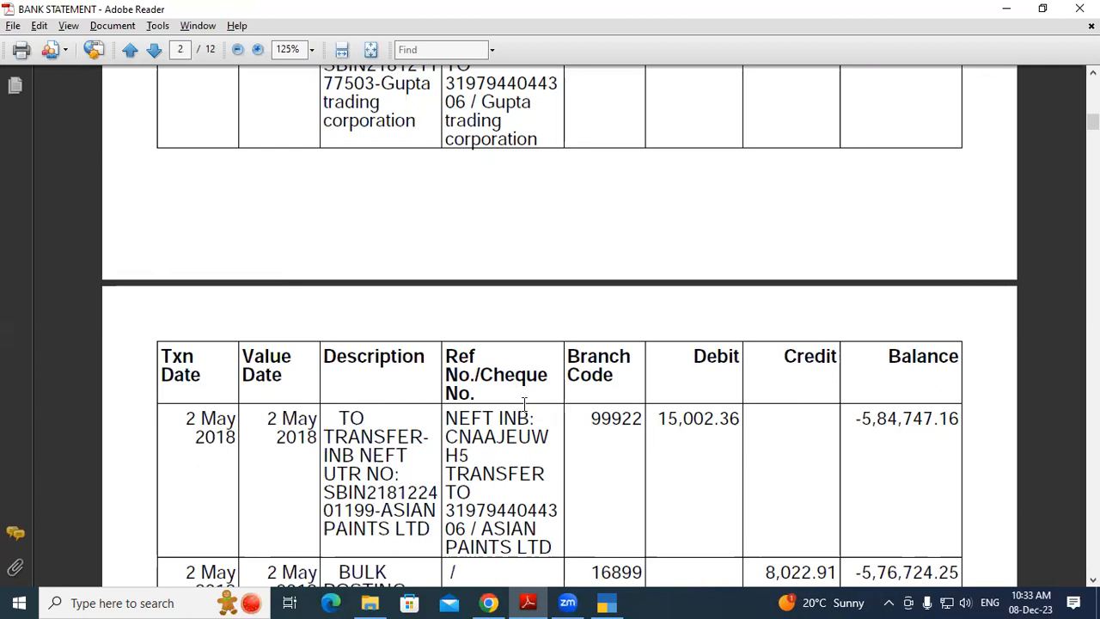
scroll(527, 440, down, 3)
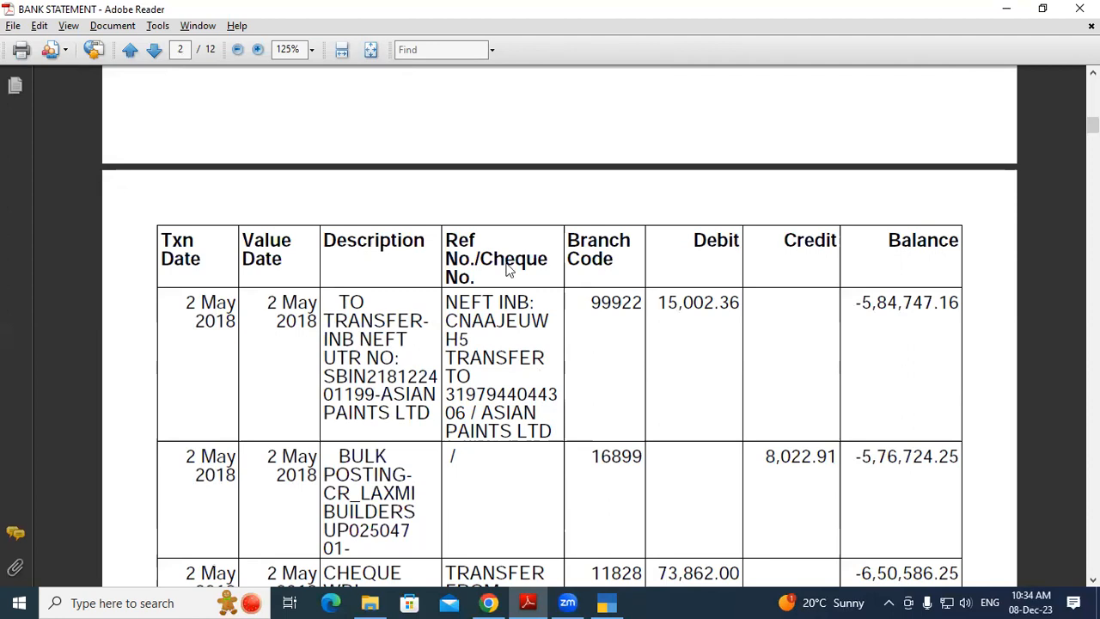
key(alt+Tab)
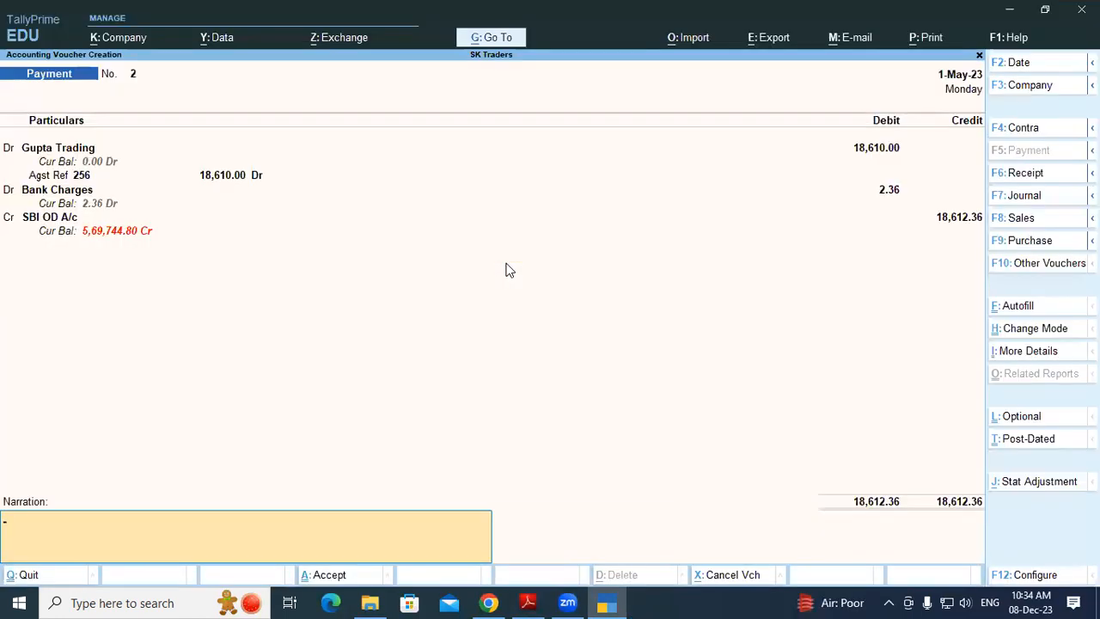
Save Payment No. 2 and start Purchase No. 3 in As Voucher accounting mode
key(Return)
key(Return)
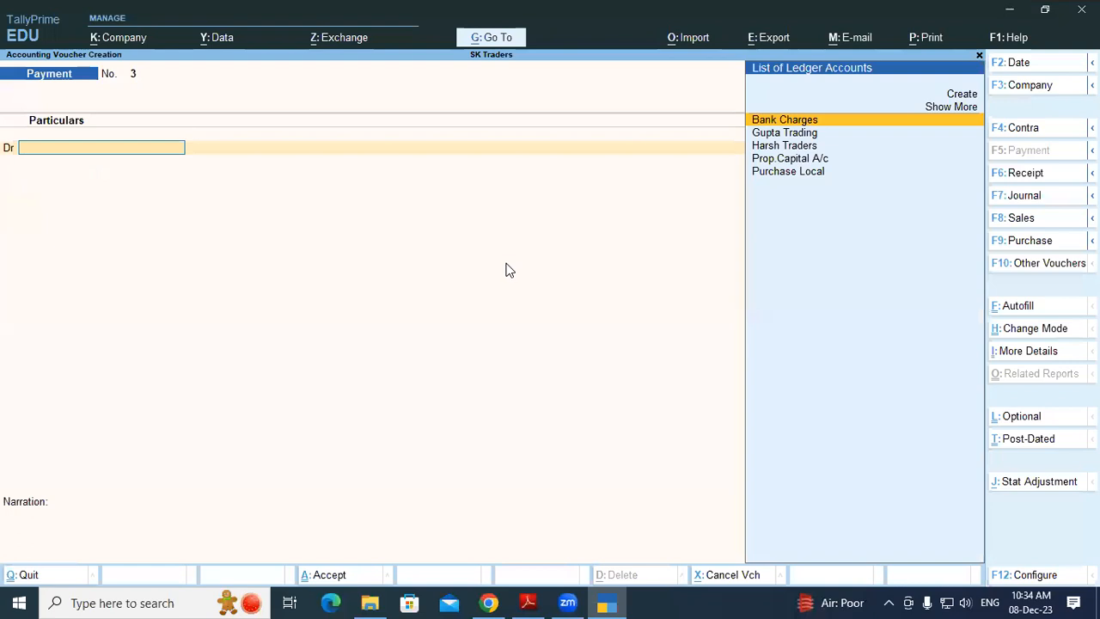
key(F9)
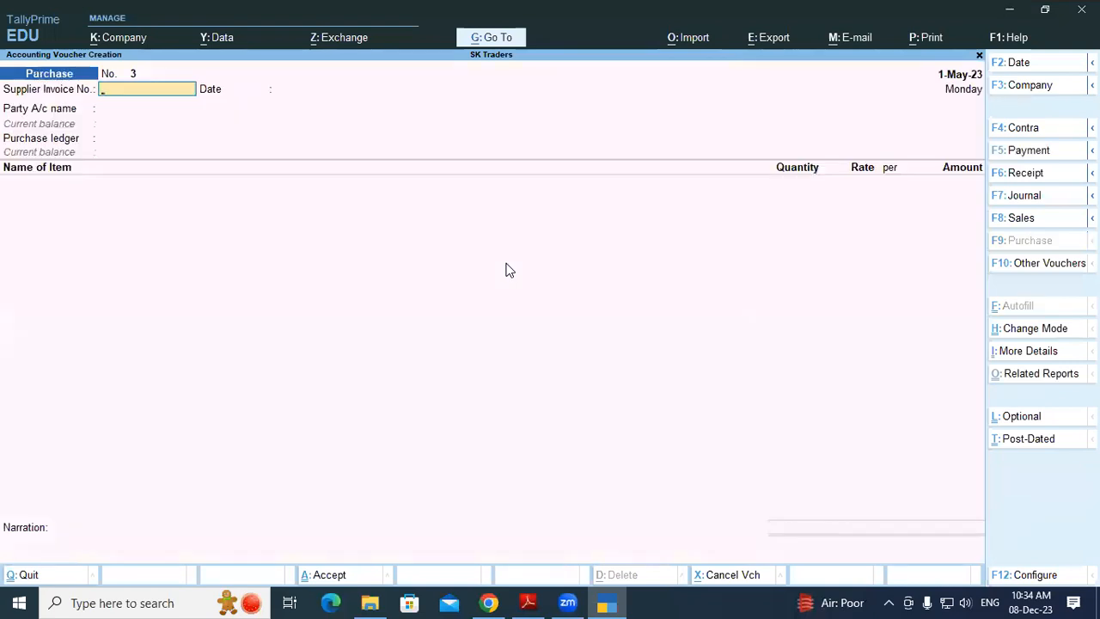
key(ctrl+h)
key(Down)
key(Down)
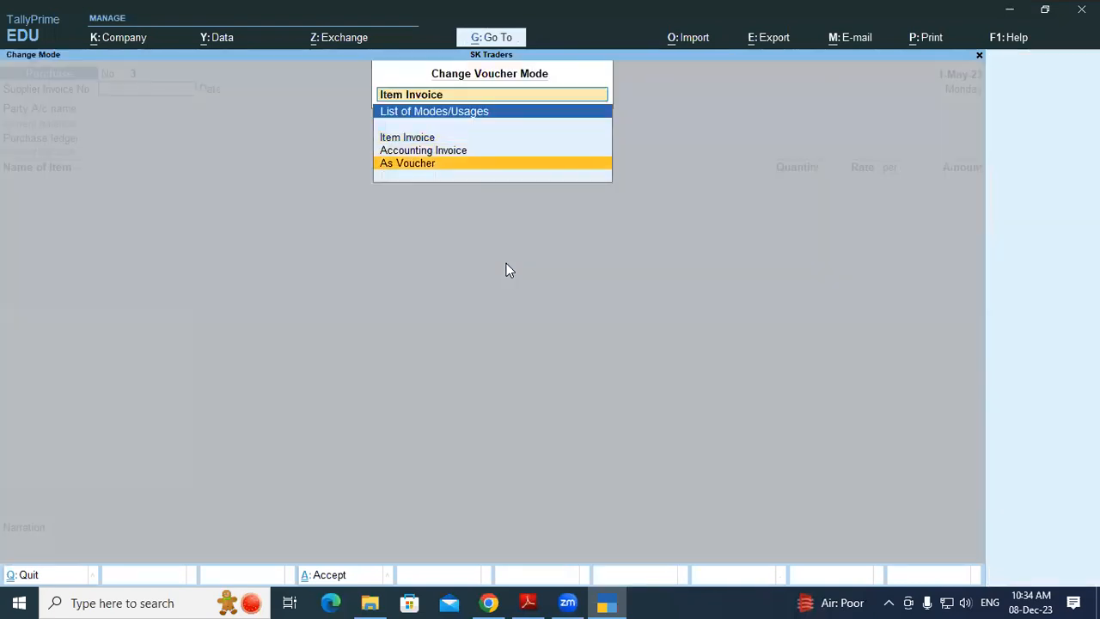
key(Return)
Enter supplier invoice 569, begin a new ledger, and copy ASIAN PAINTS LTD from the statement
text(569)
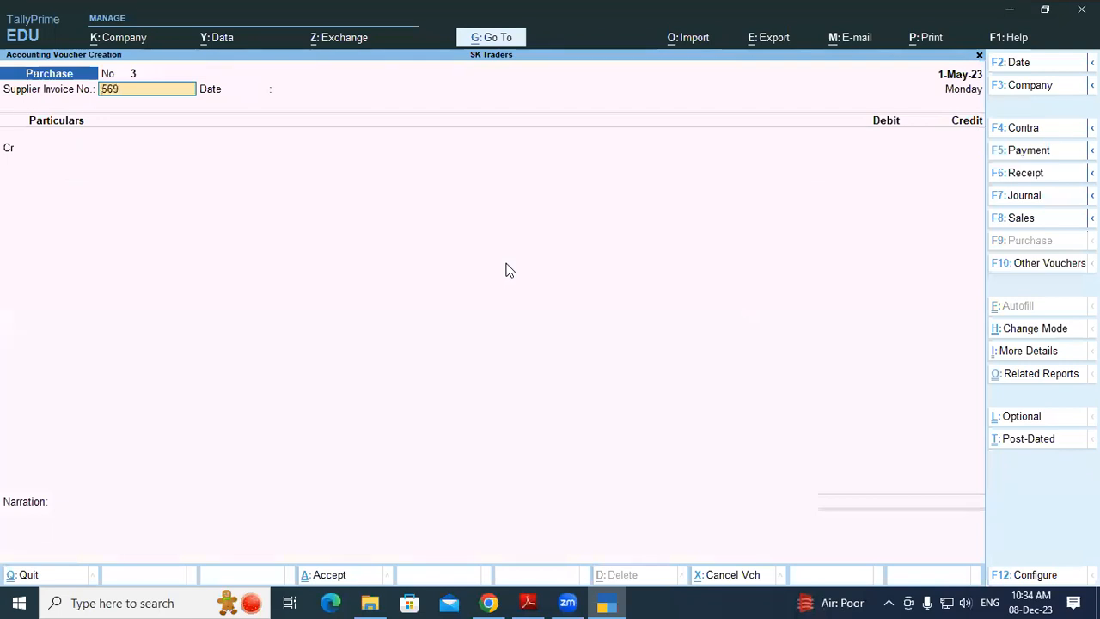
key(Return)
key(Return)
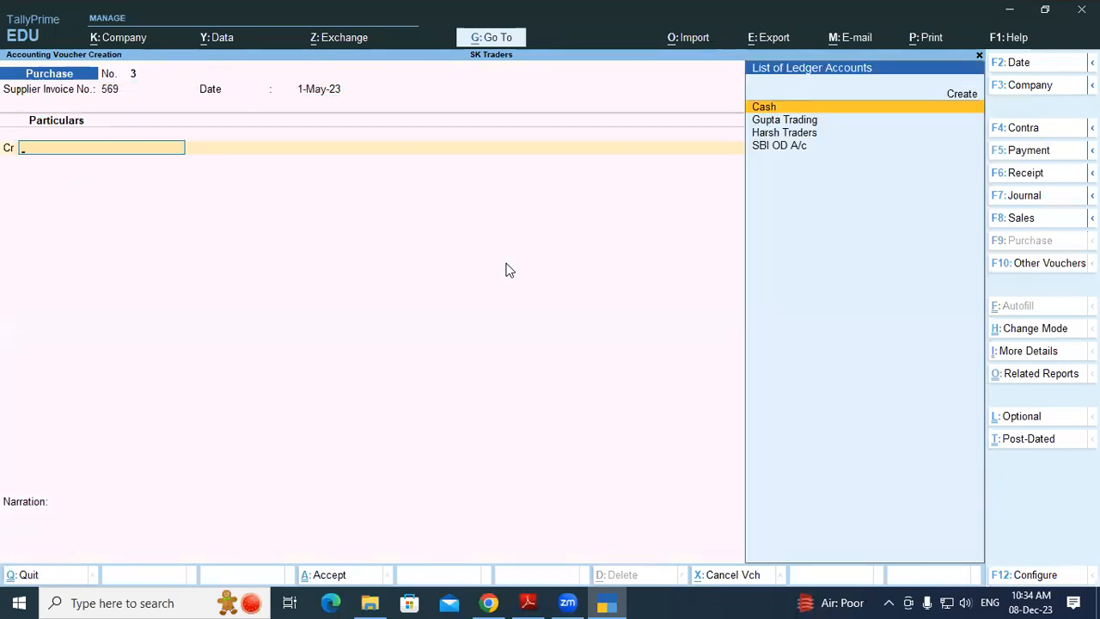
key(alt+c)
key(alt+Tab)
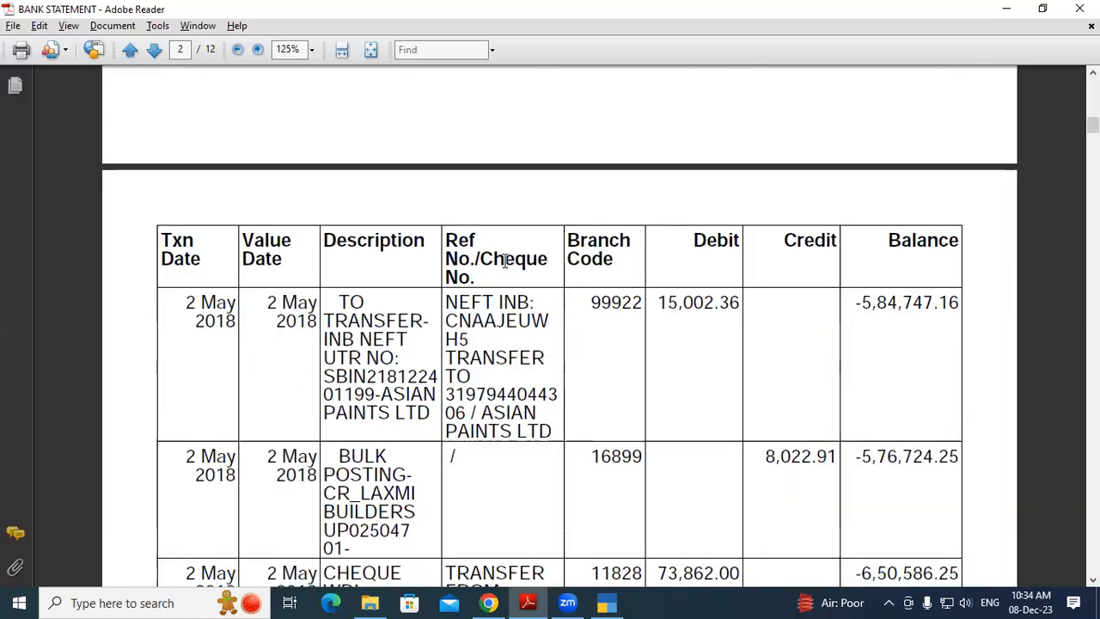
drag(485, 412, 557, 429)
key(ctrl+c)
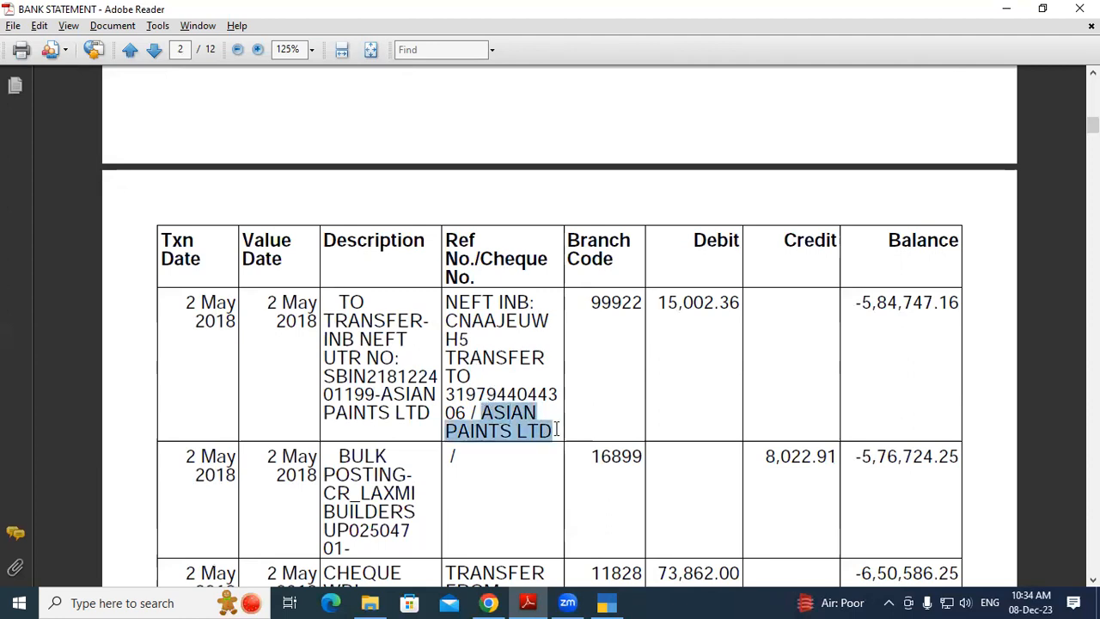
Paste ASIAN PAINTS LTD as the ledger name under Sundry Creditors and accept the default details
key(alt+Tab)
key(ctrl+v)
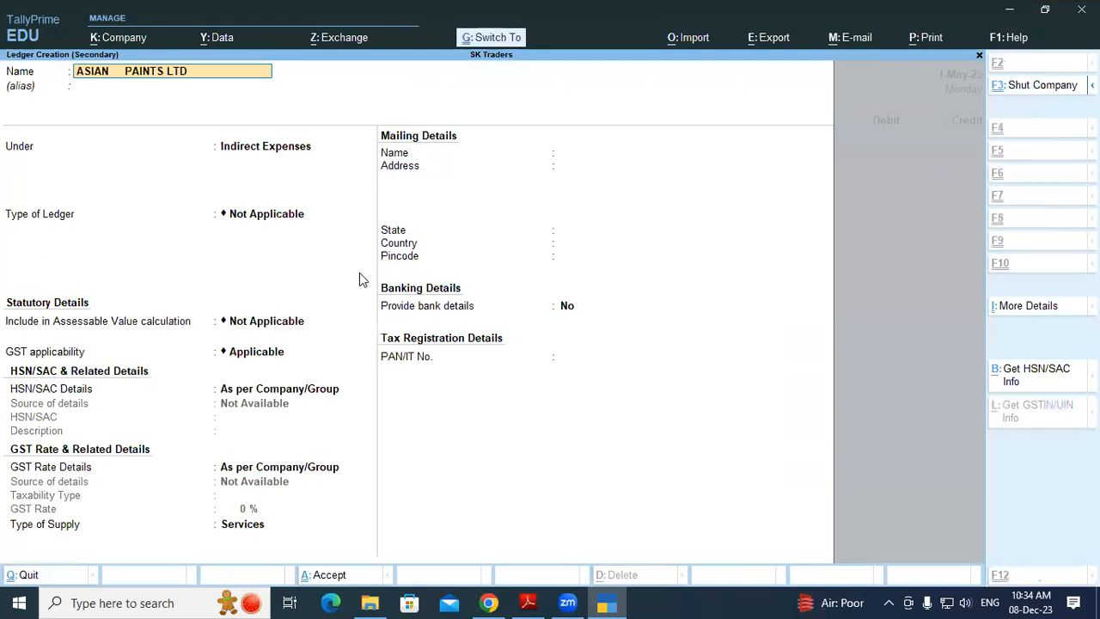
key(Return)
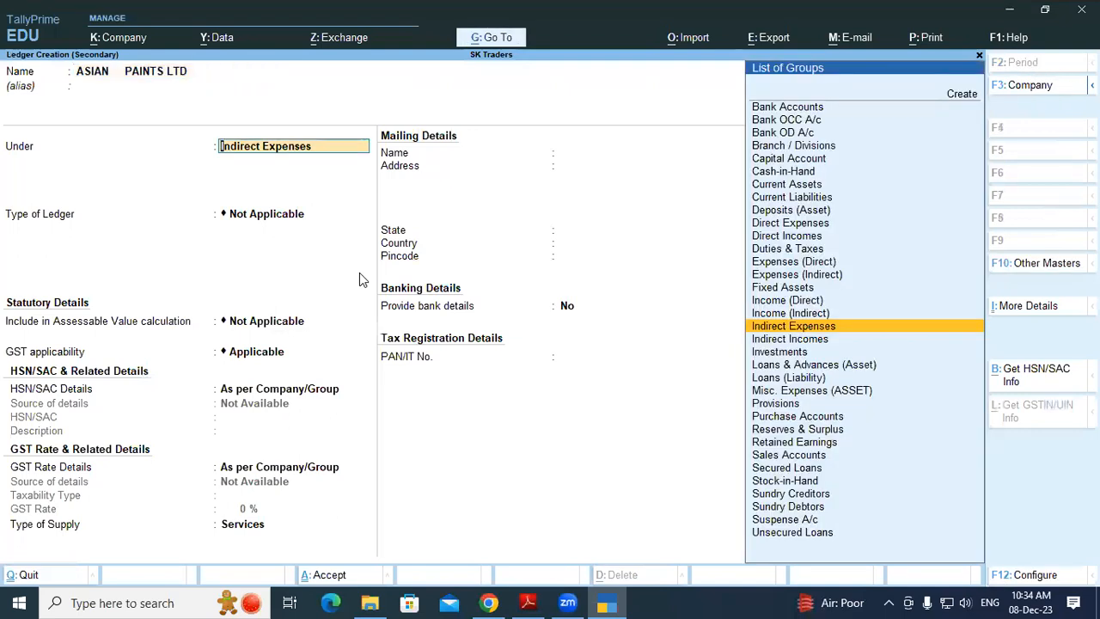
text(Sun)
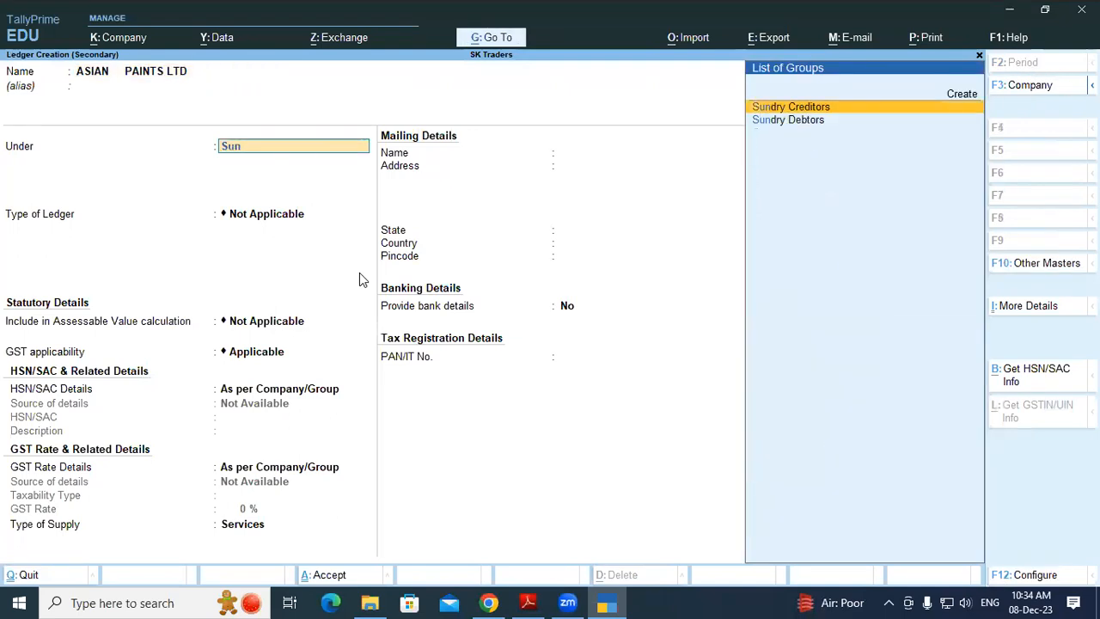
key(Return)
key(Return)
key(Return)
key(Return)
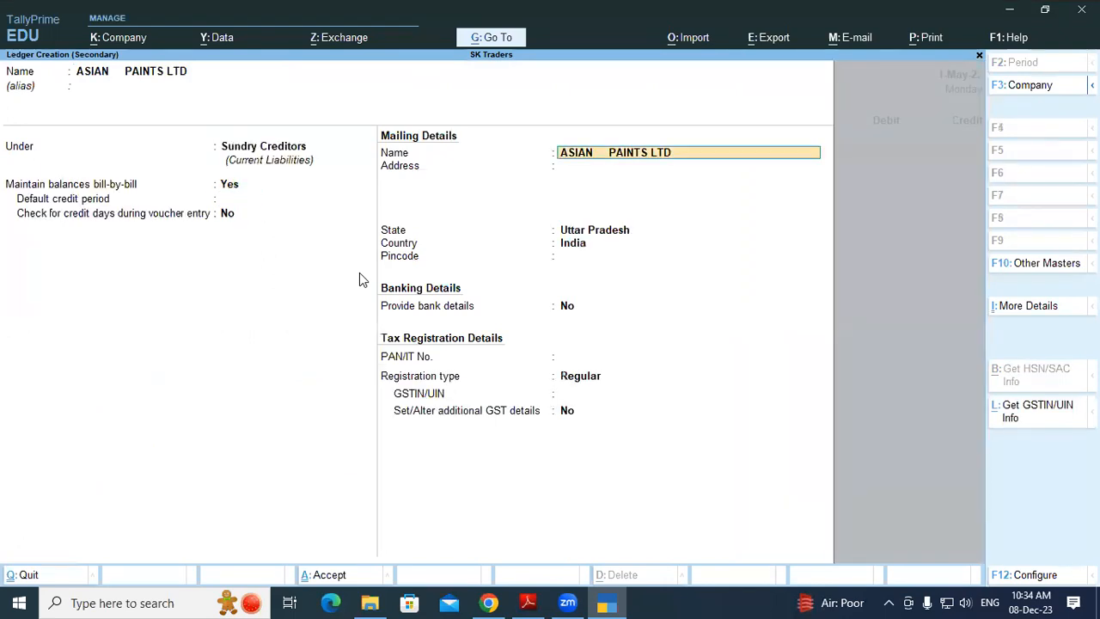
key(Return)
key(Return)
key(Return)
key(Return)
key(Return)
key(Return)
key(Return)
key(Return)
key(Return)
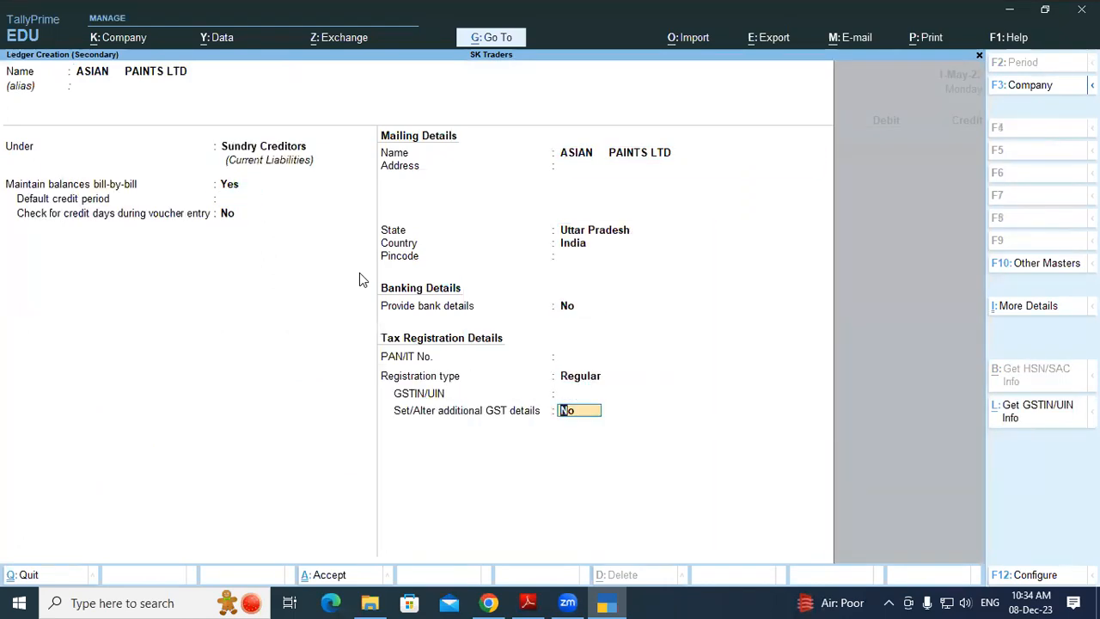
key(Return)
key(Return)
key(Return)
key(Return)
key(Return)
key(Return)
key(Return)
key(Return)
key(Return)
key(Return)
key(Return)
key(Return)
key(Return)
key(Return)
key(Return)
key(Return)
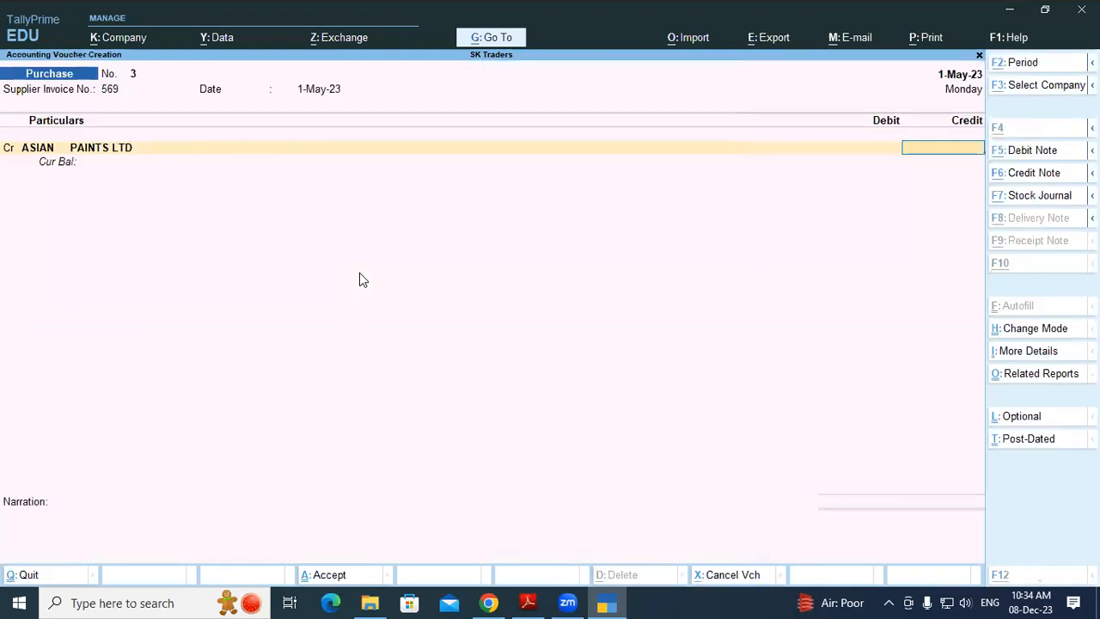
Credit ASIAN PAINTS LTD 15,000 as new bill 569, debit Purchase Local, and save
key(alt+Tab)
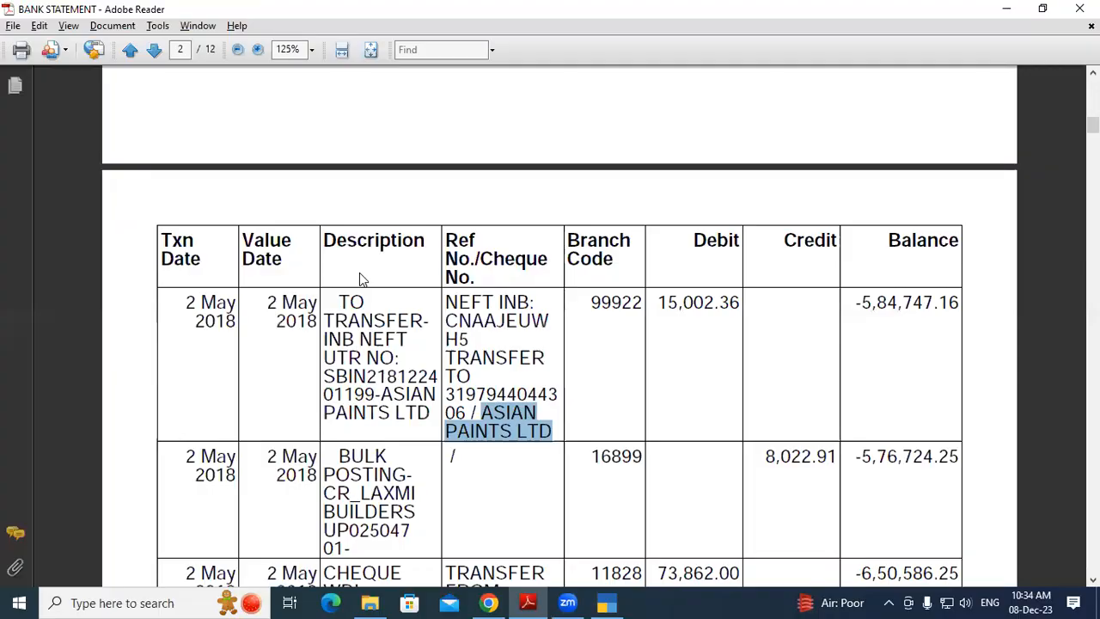
key(alt+Tab)
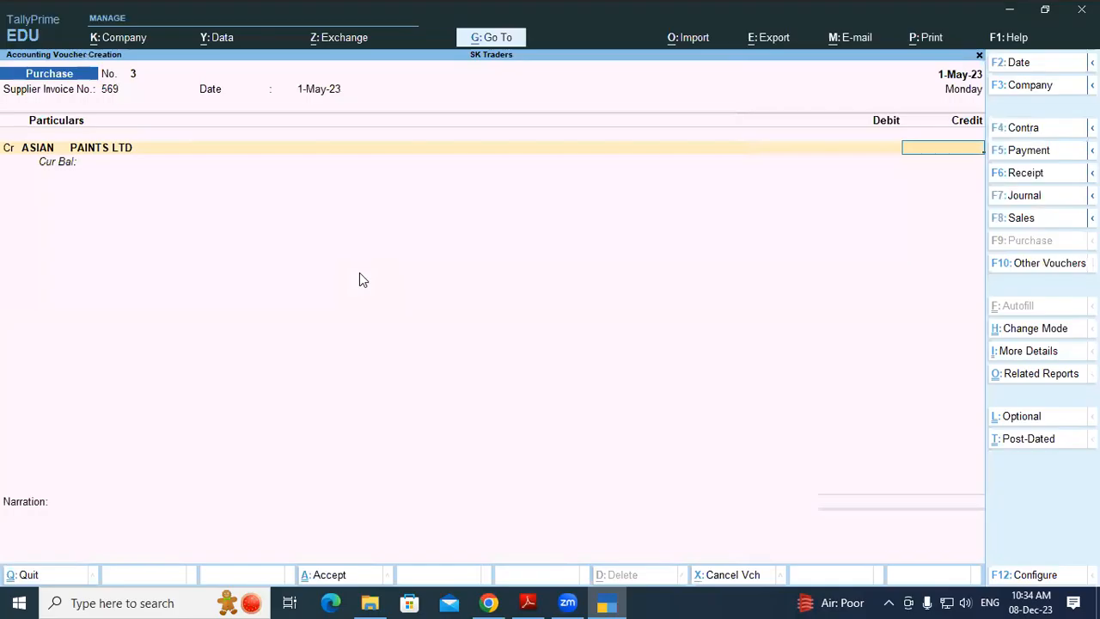
text(15000)
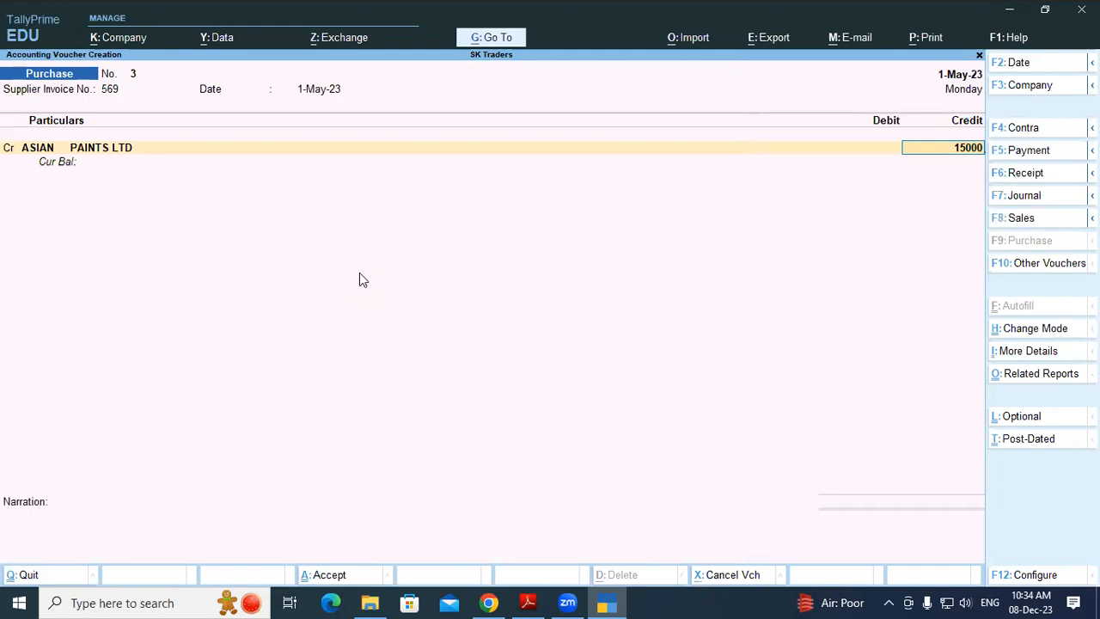
key(Return)
key(Return)
key(Return)
key(Return)
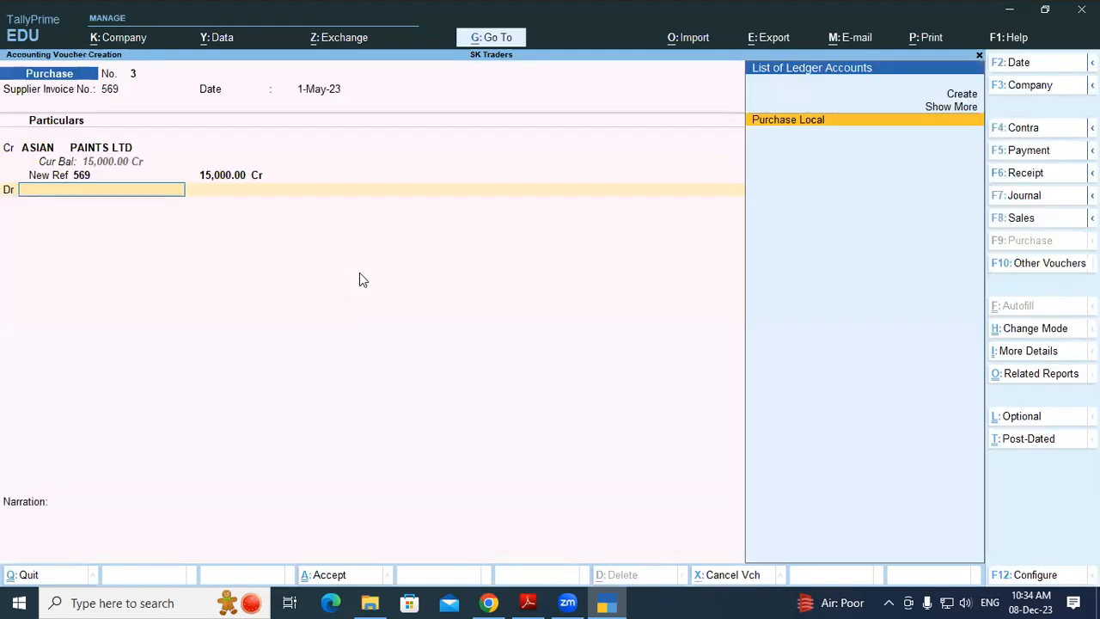
key(Return)
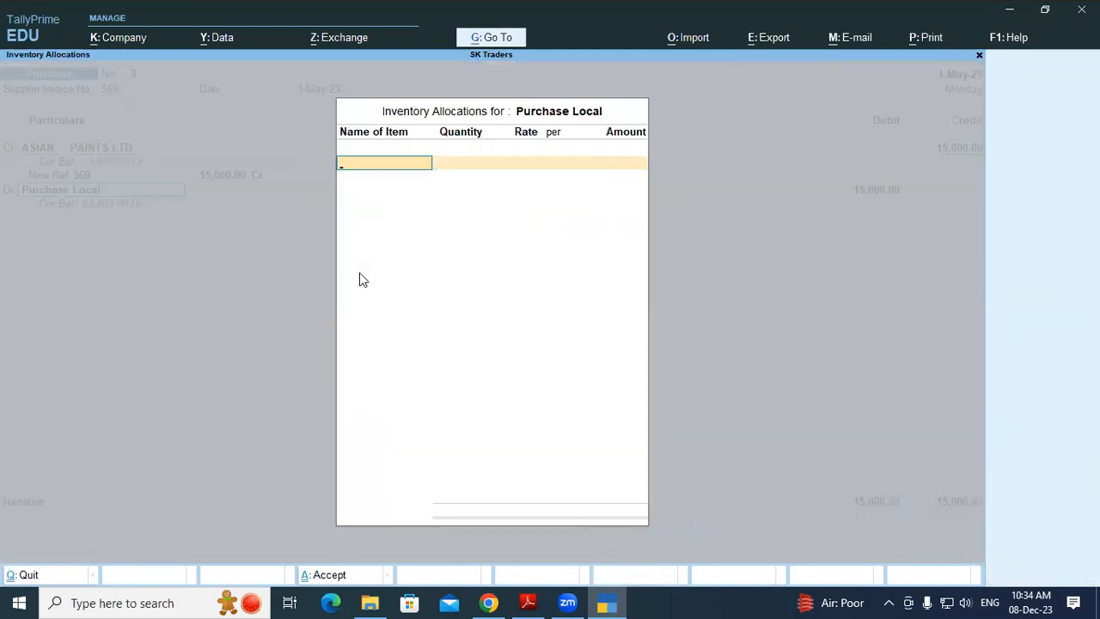
key(Return)
key(Return)
key(Return)
key(Return)
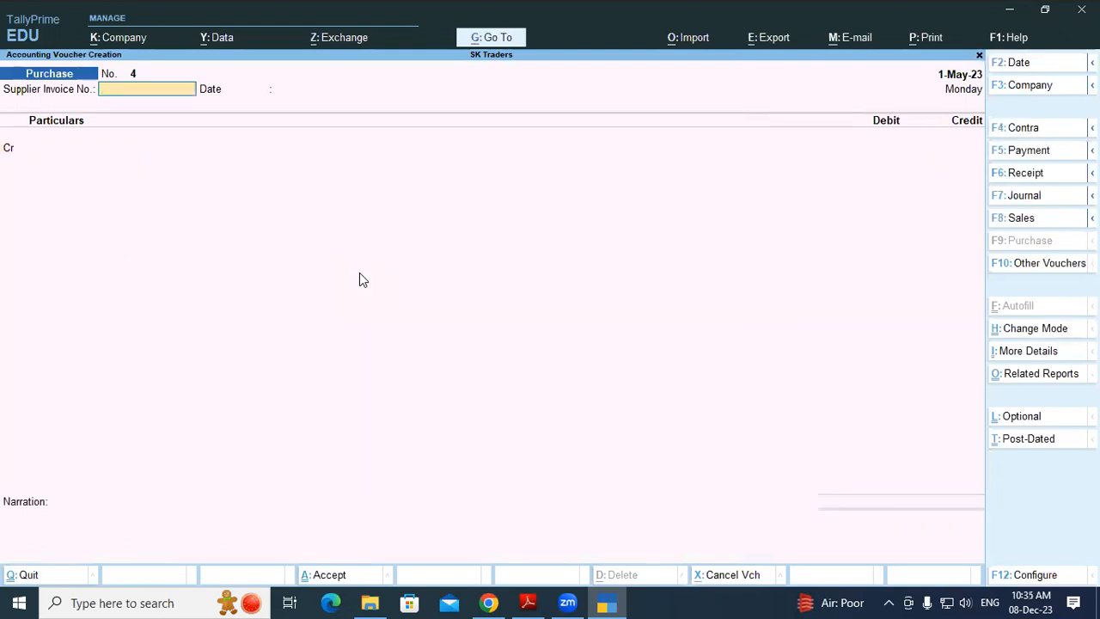
Start Payment No. 3 debiting ASIAN PAINTS LTD 15,000 against bill 569
key(F5)
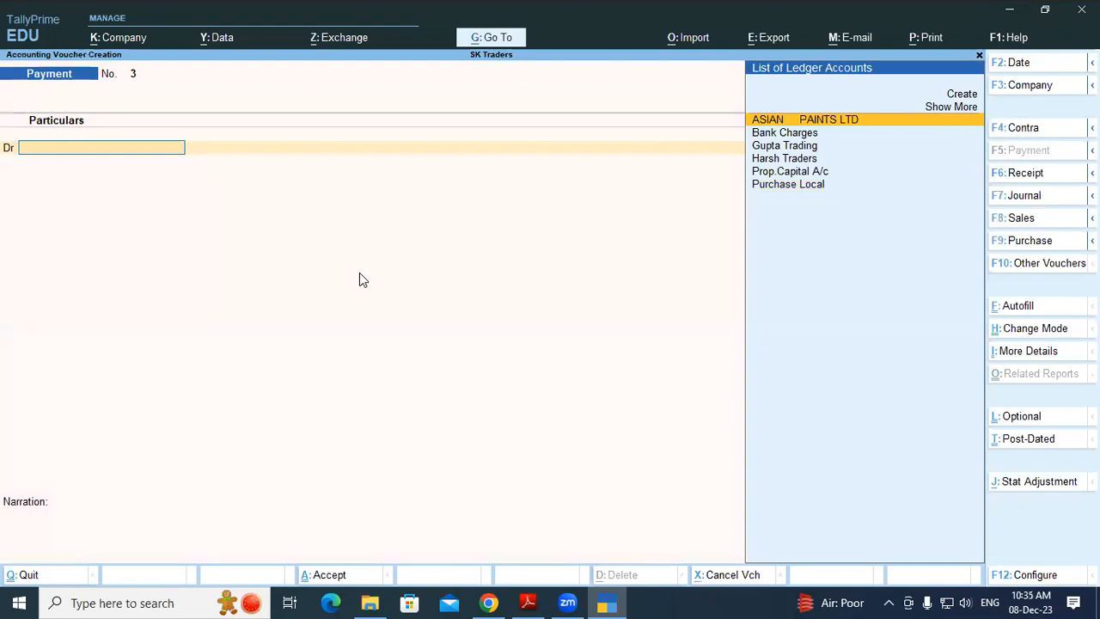
key(Return)
key(Return)
key(Return)
key(Return)
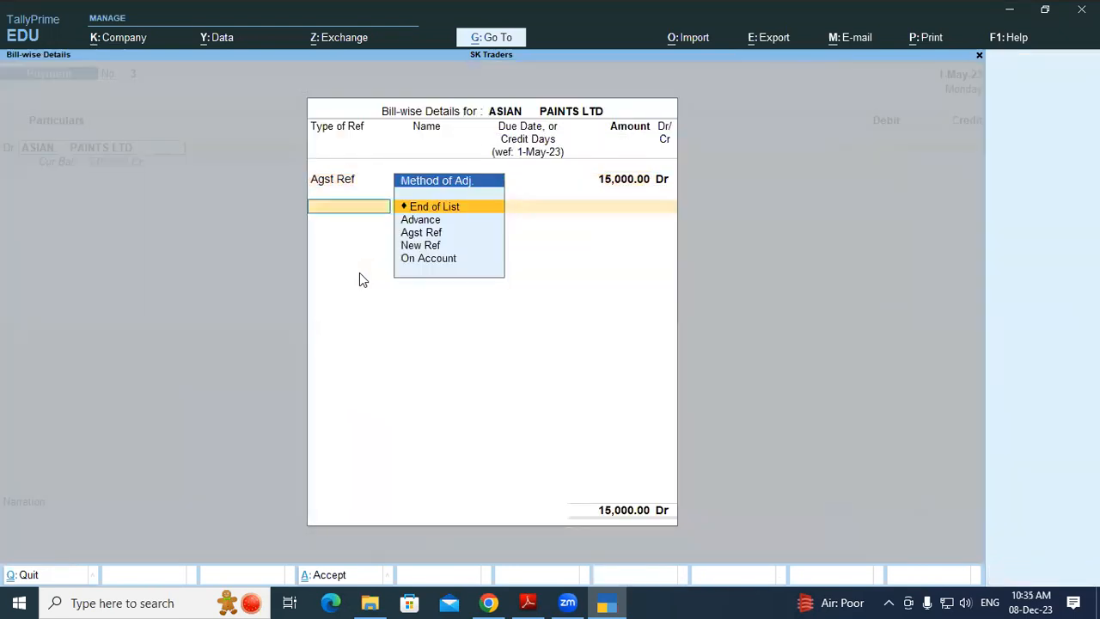
key(Return)
Debit Bank Charges 2.36 and credit SBI OD A/c 15,002.36 with its bank allocation
key(d)
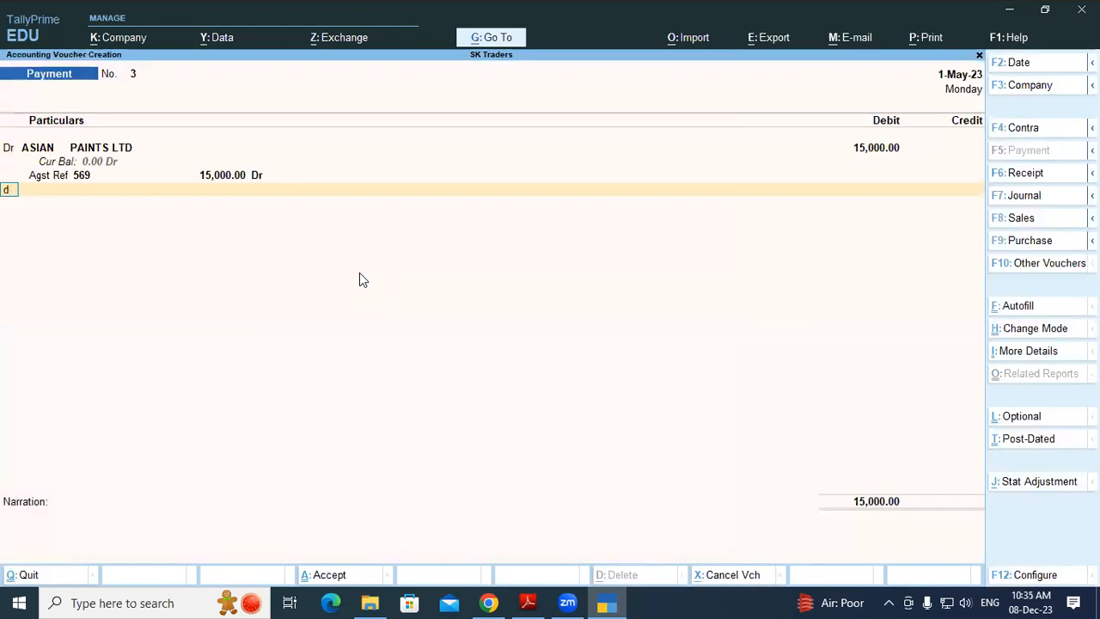
key(Return)
text(Bank)
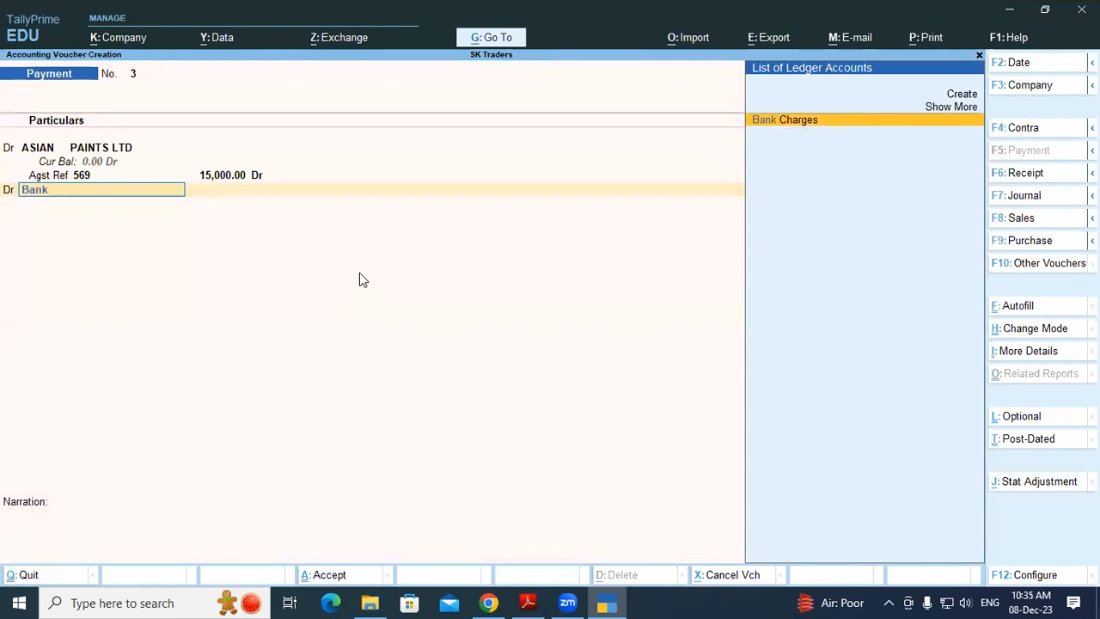
key(Return)
text(2.)
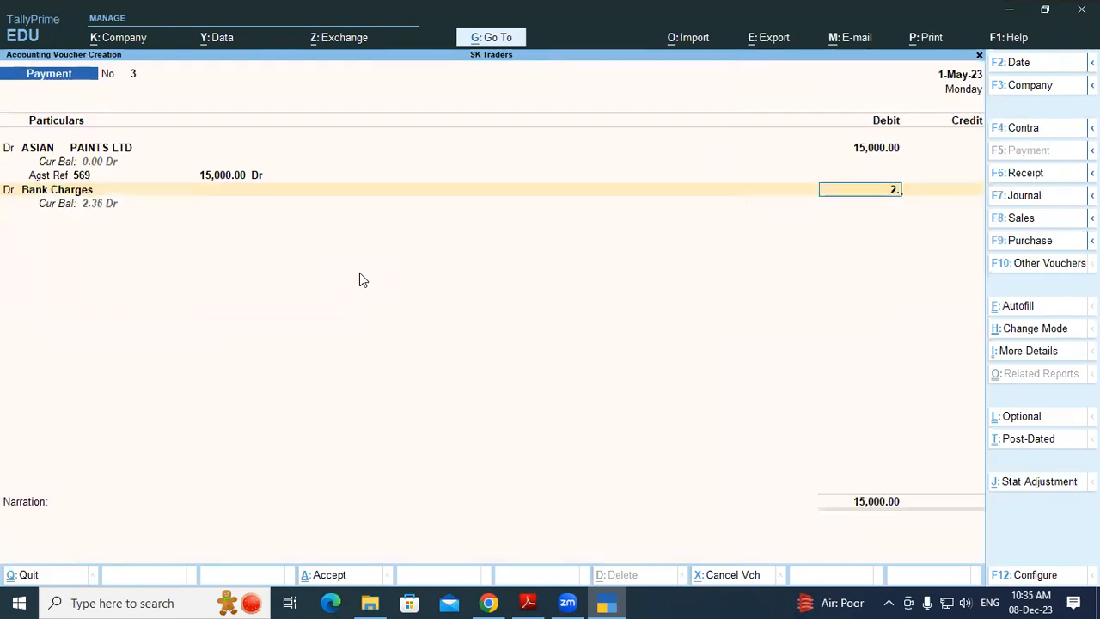
text(6)
key(BackSpace)
text(36)
key(Return)
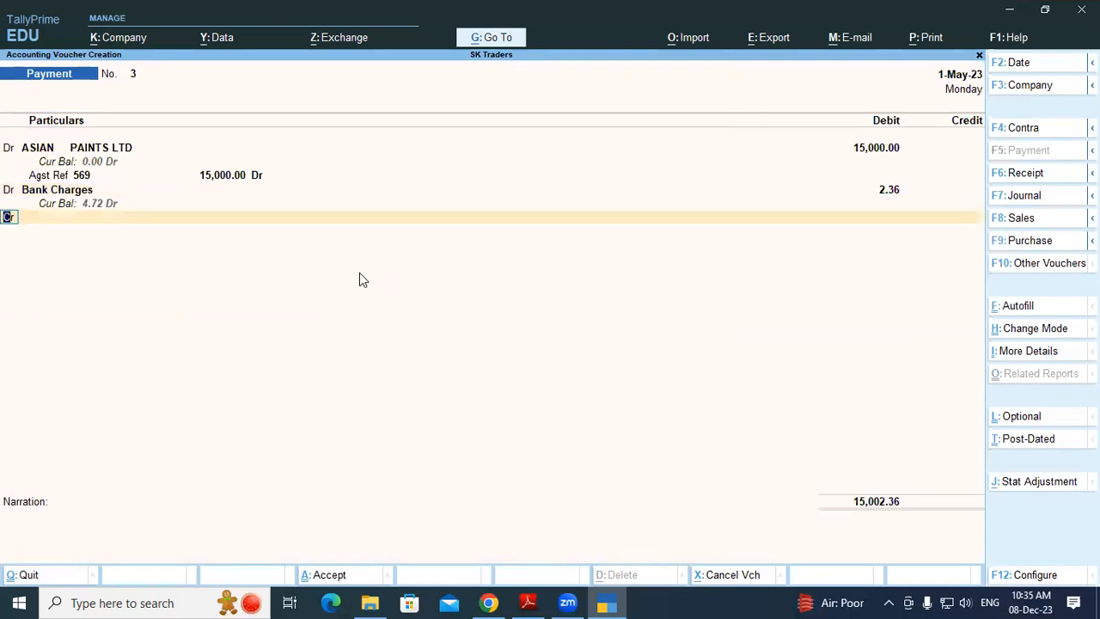
key(Return)
text(Sbi)
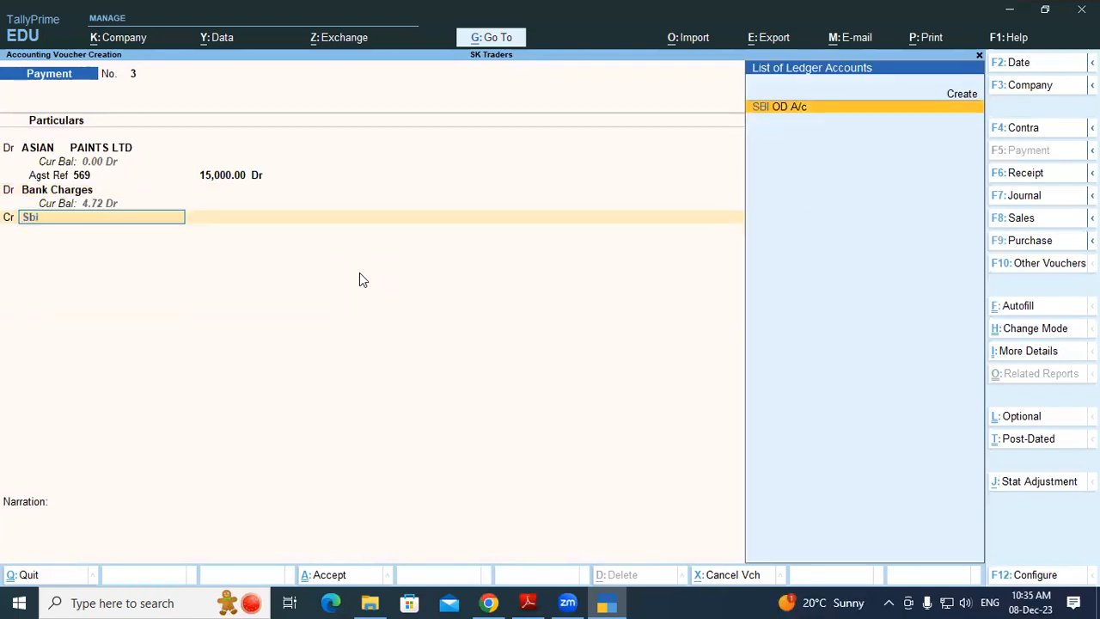
key(Return)
key(Return)
key(Return)
key(Return)
key(Return)
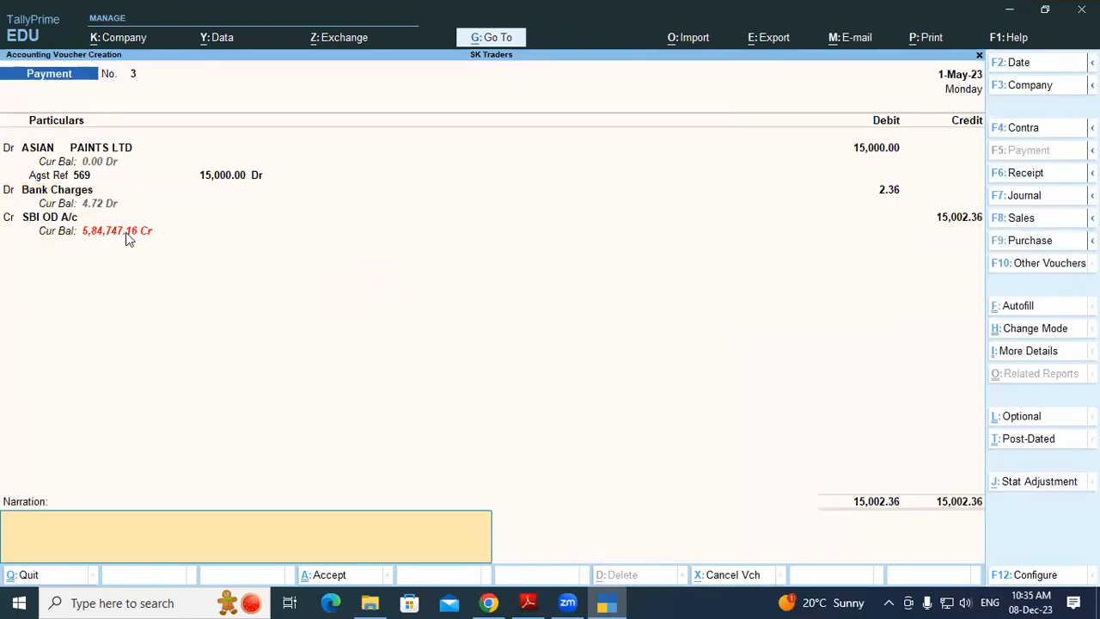
Clear the ASIAN PAINTS LTD selection on the bank statement and select the LAXMI BUILDERS code
key(alt+Tab)
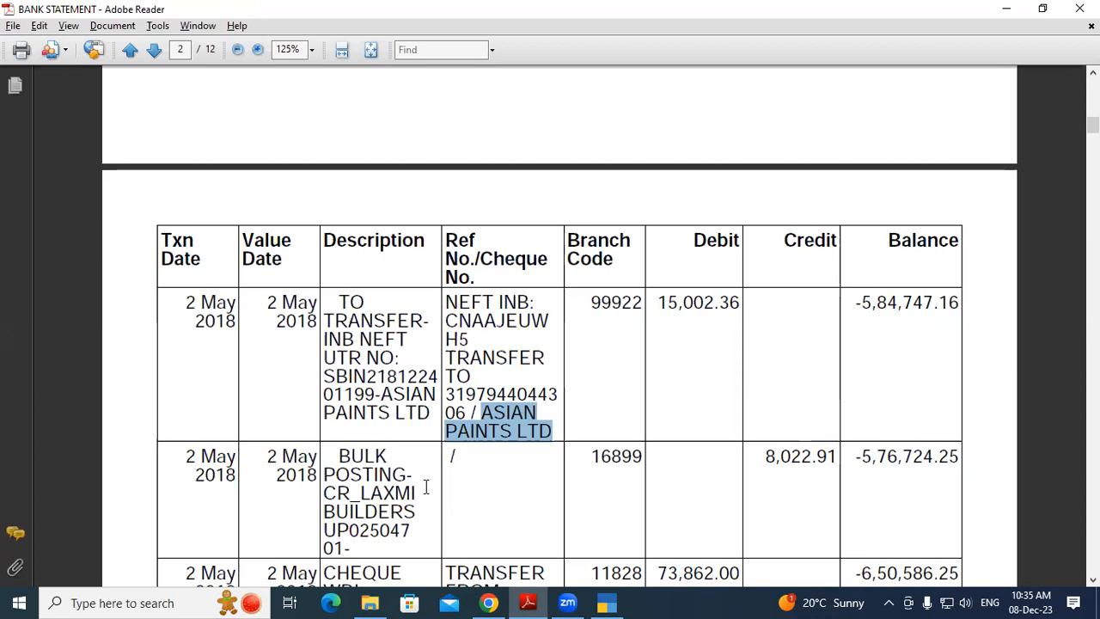
click(416, 477)
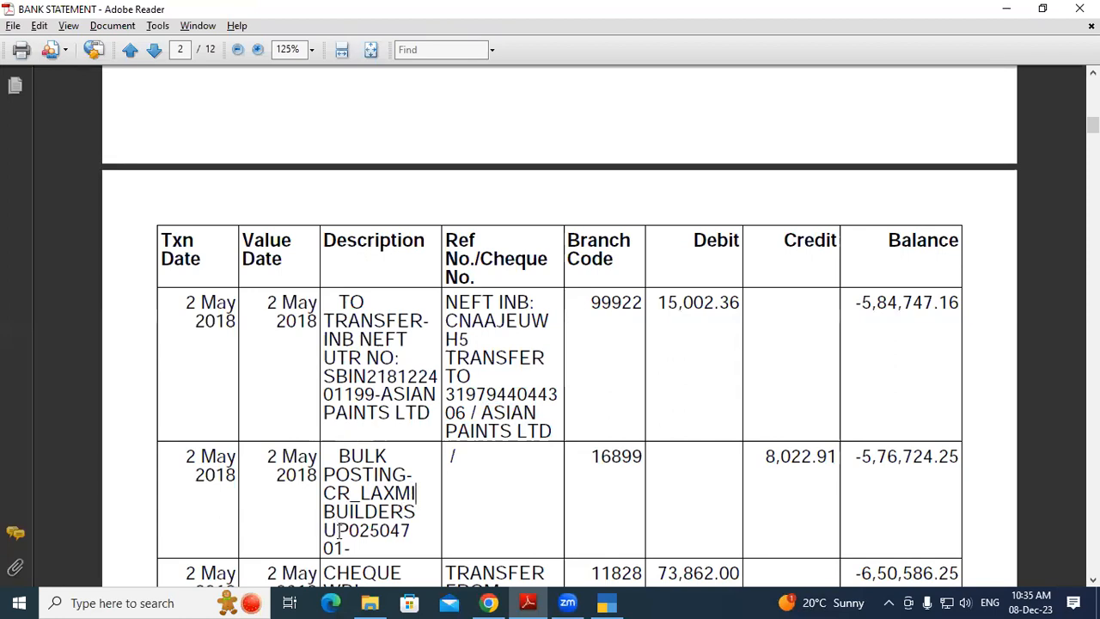
drag(336, 531, 414, 540)
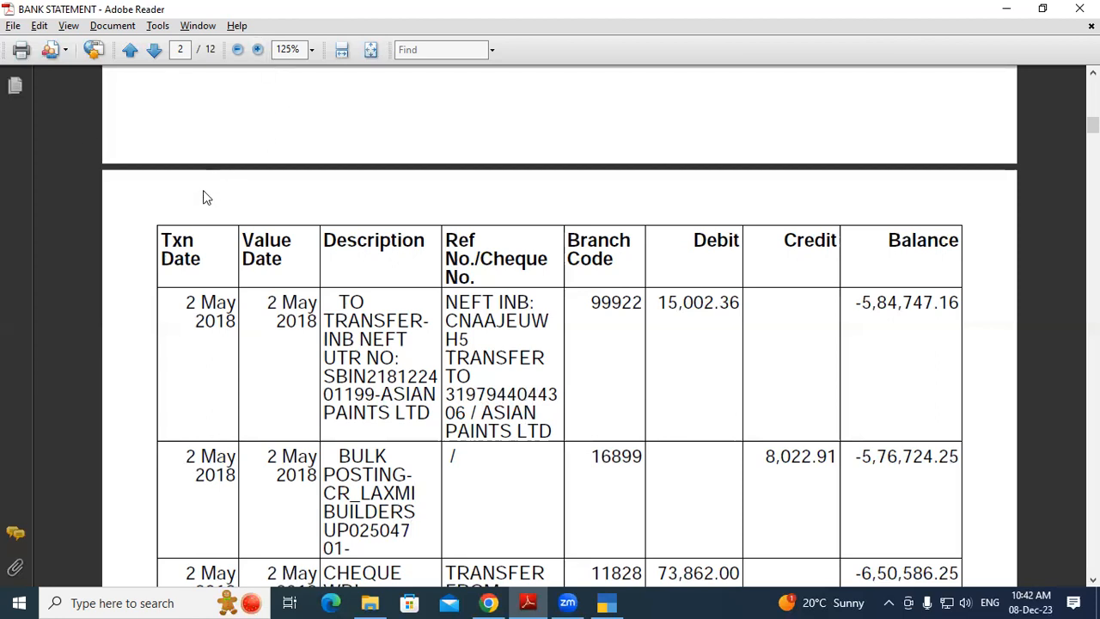
Return to Payment voucher 3 for ASIAN PAINTS LTD (15,000 plus 2.36 charges) and save it
click(815, 462)
key(alt+Tab)
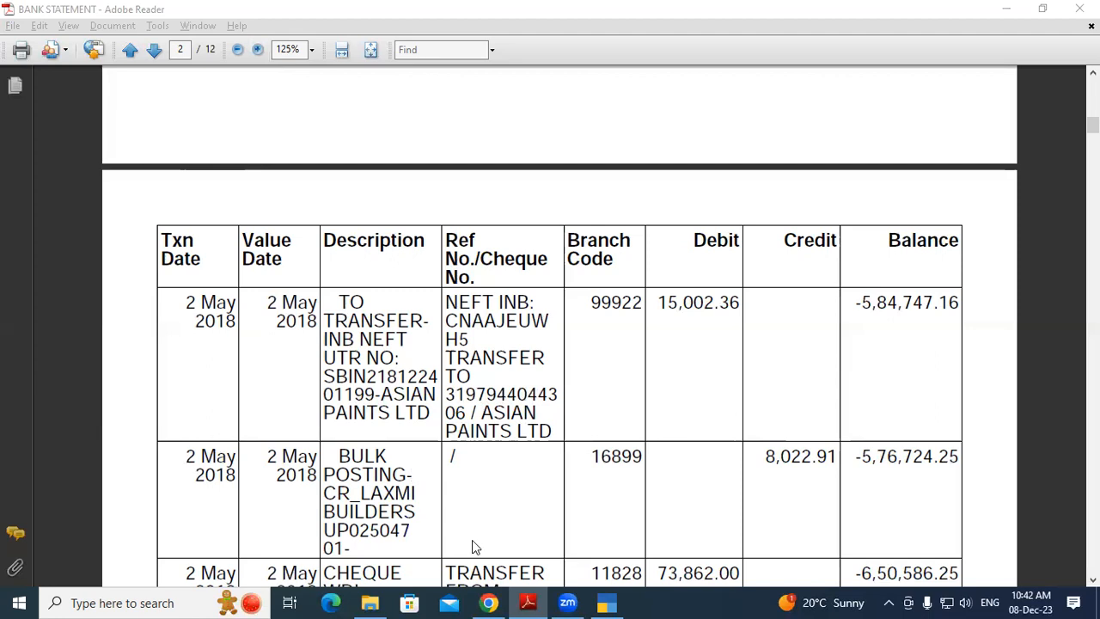
click(606, 603)
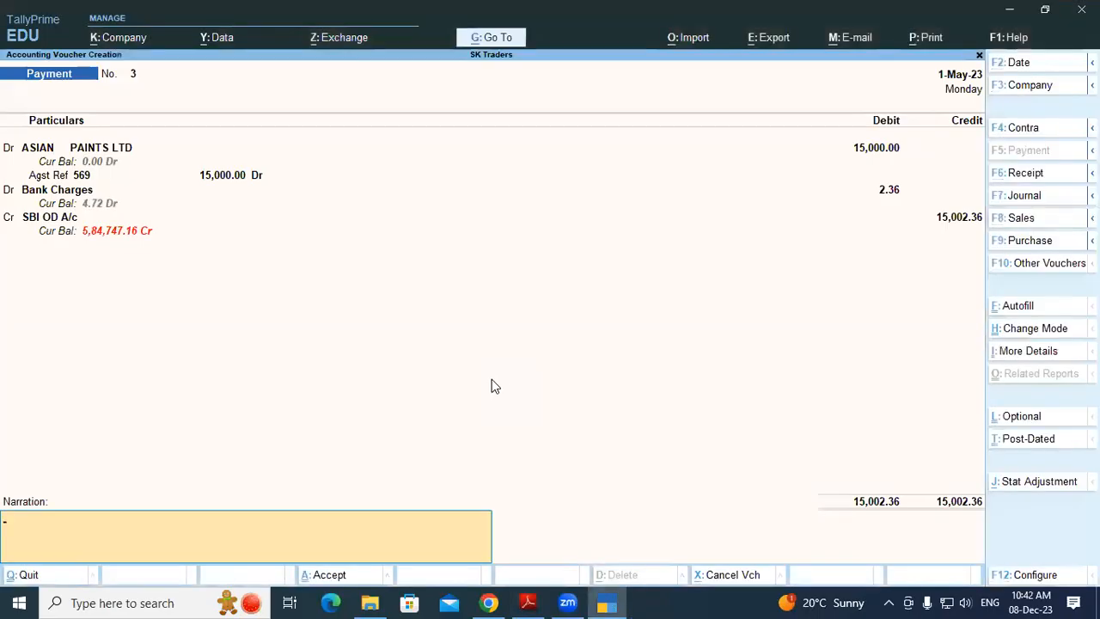
key(Return)
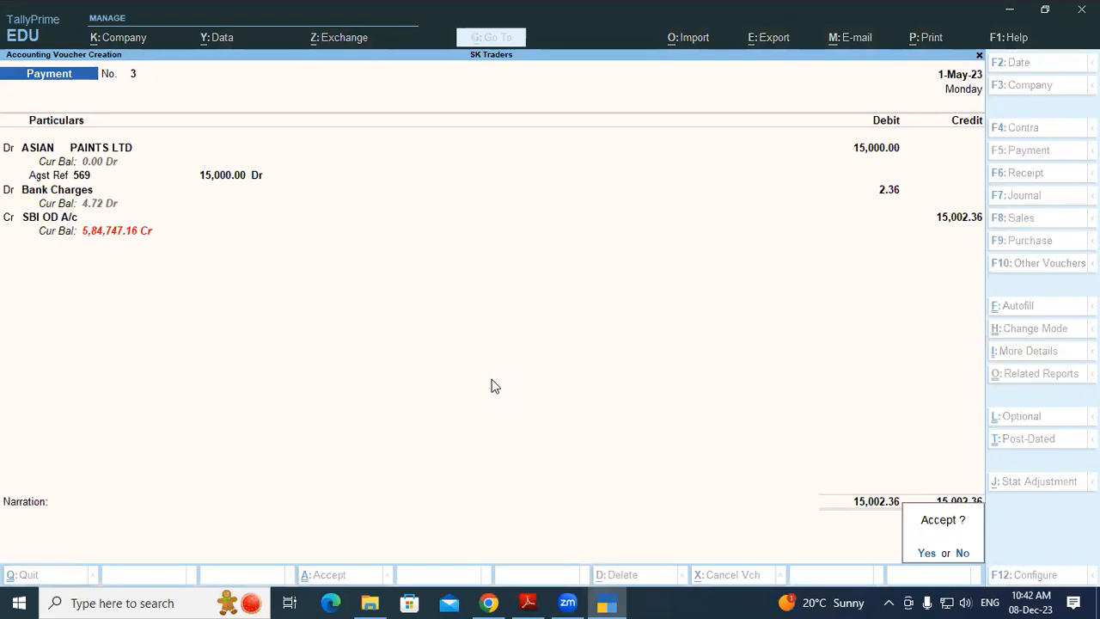
key(Return)
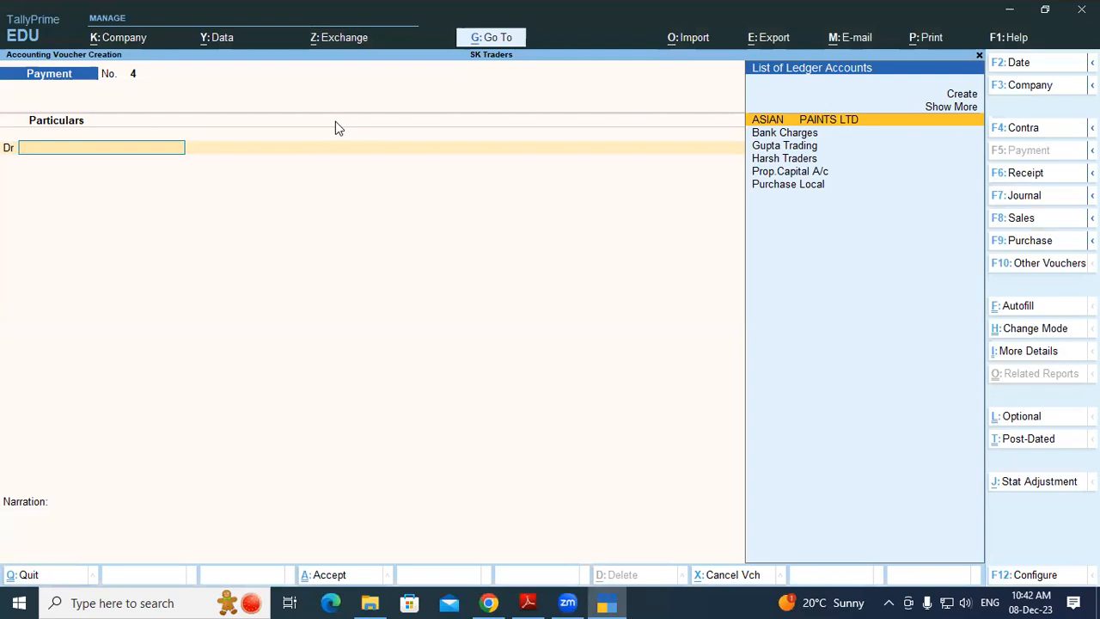
Start a Sales voucher and switch it to plain accounting (As Voucher) mode
key(Escape)
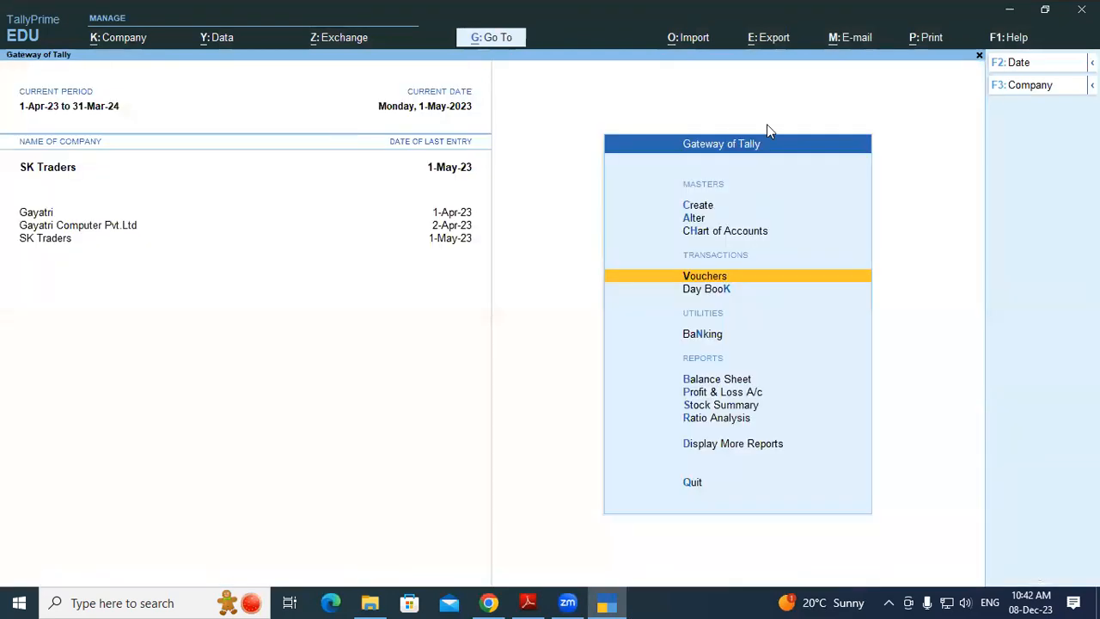
key(Return)
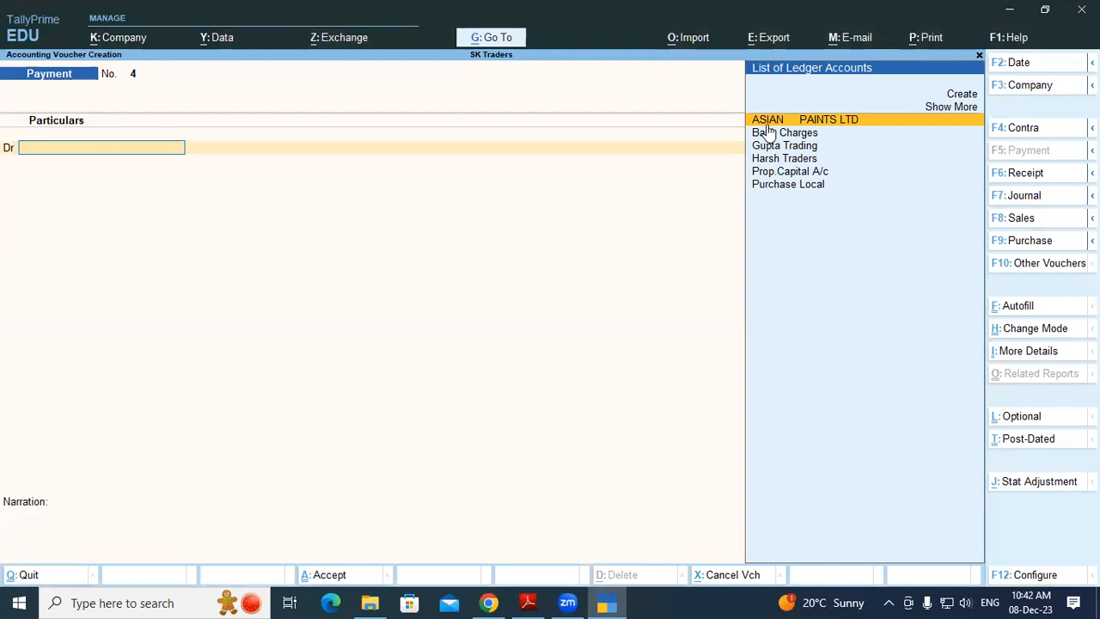
key(F8)
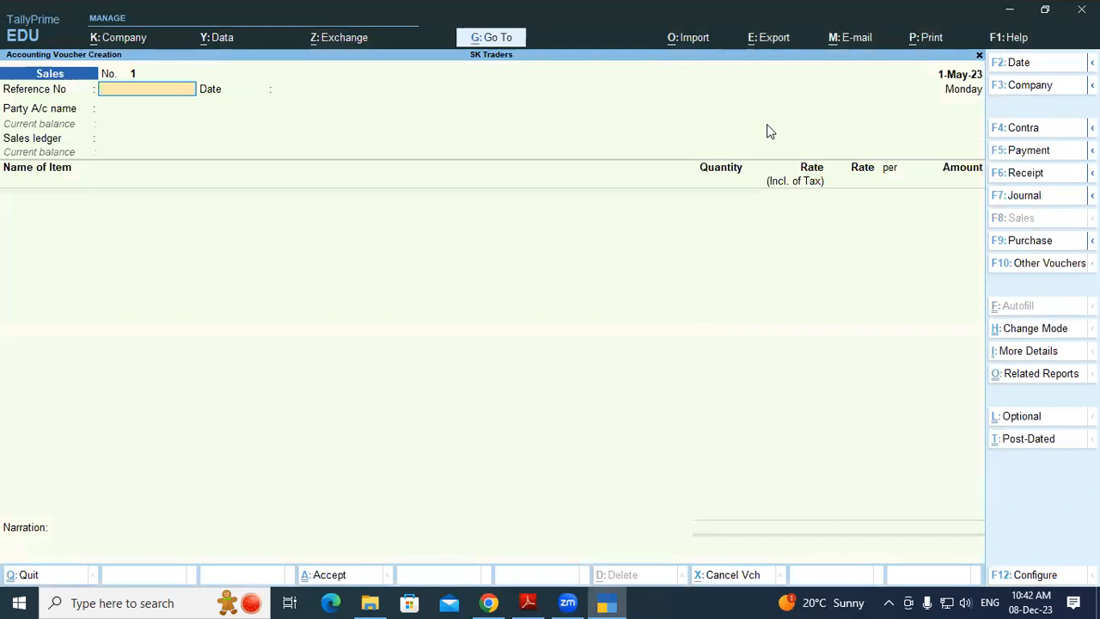
key(ctrl+h)
key(Down)
key(Down)
key(Return)
Enter reference 2365 and date 1-Apr-23, and begin creating a new ledger
text(2365)
key(Return)
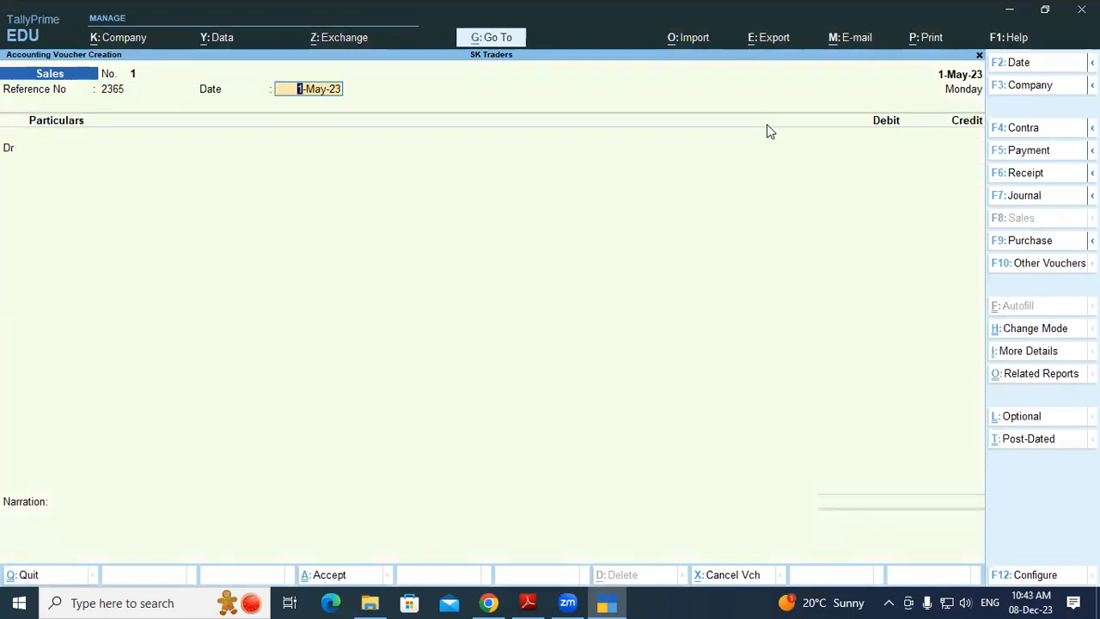
text(01-4)
key(Return)
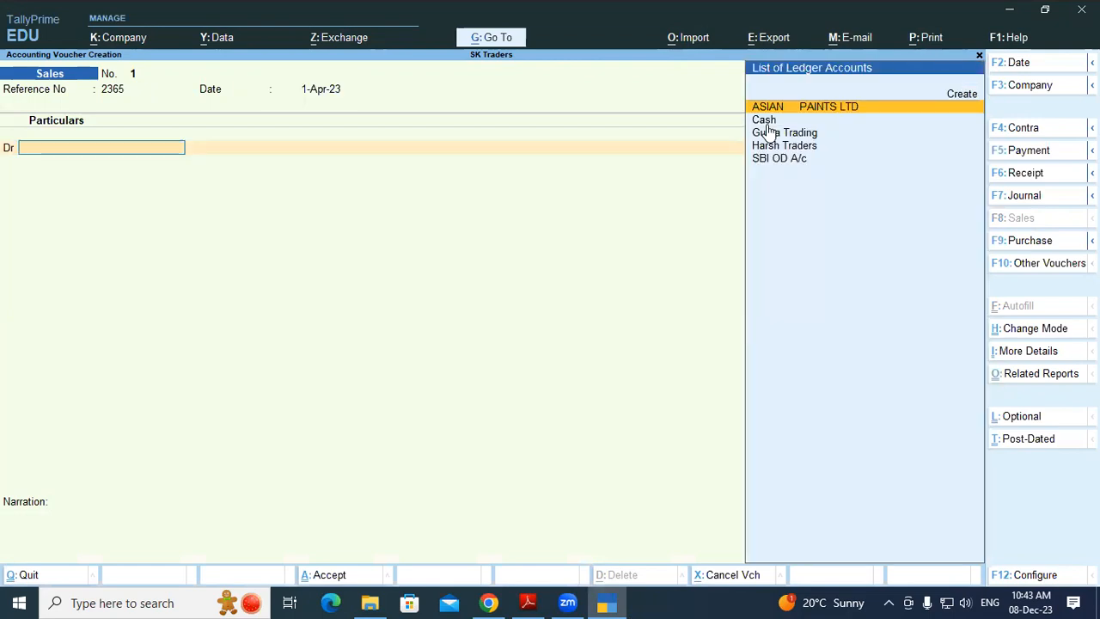
key(alt+c)
Name the new ledger 'UPI Customer'
text(U)
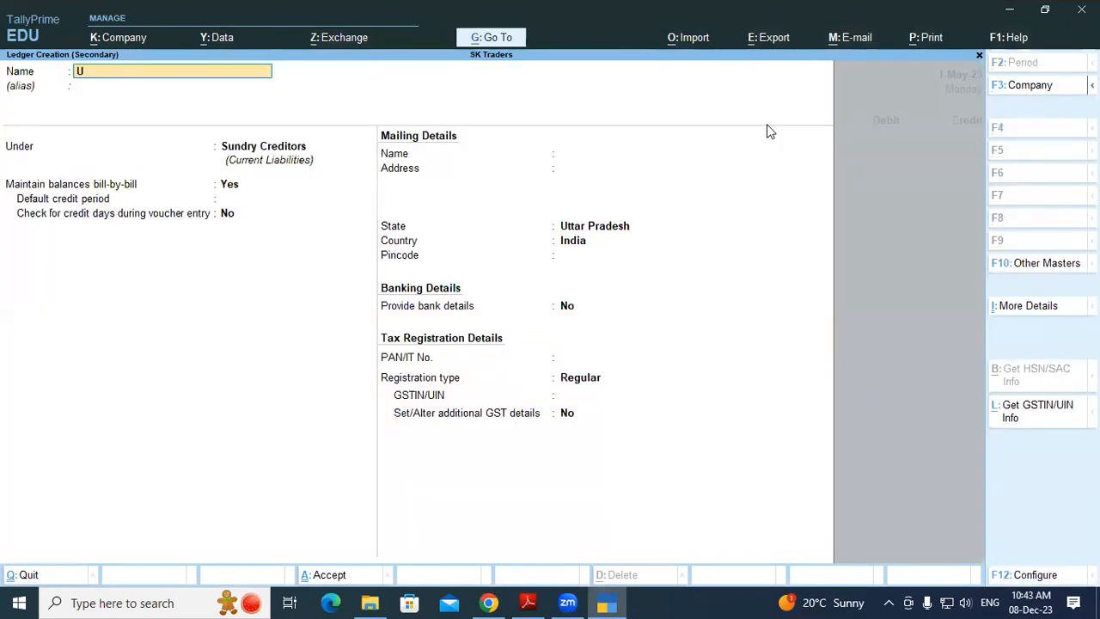
text(PI Customb)
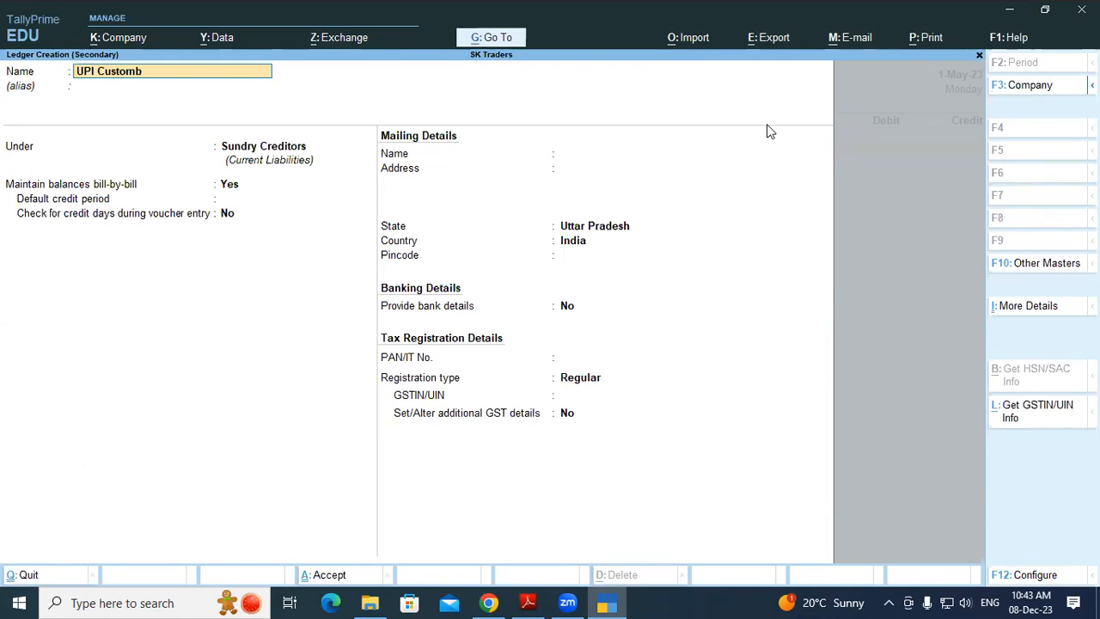
key(BackSpace)
text(er)
key(Return)
key(Return)
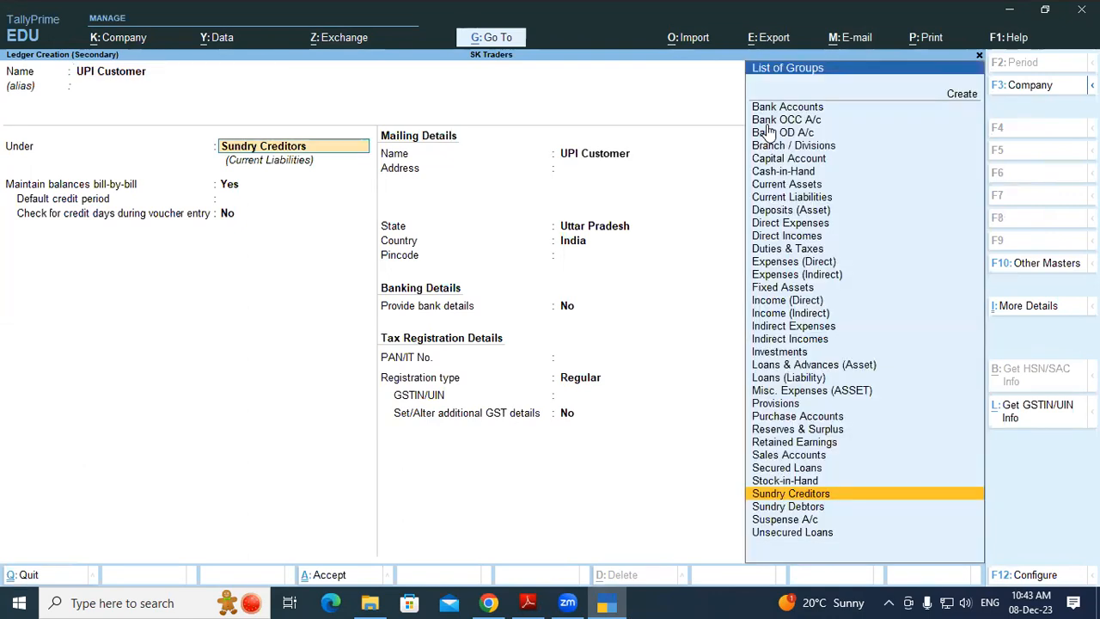
key(Return)
key(Return)
key(Return)
key(Return)
key(Return)
key(Return)
key(Return)
key(Return)
key(Return)
key(Return)
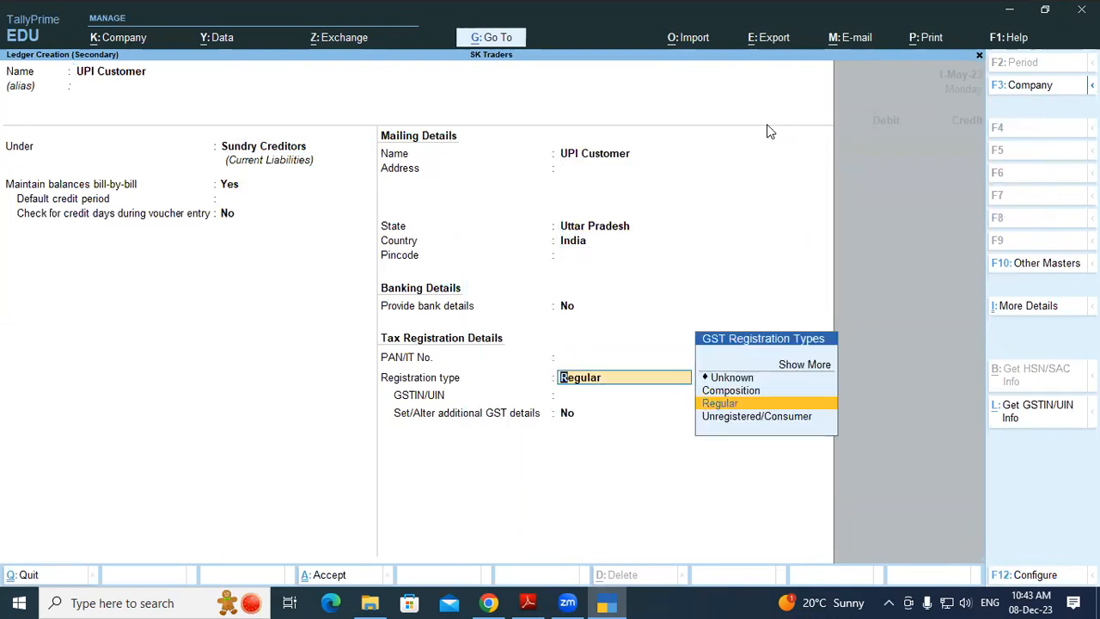
Place UPI Customer under Sundry Debtors and accept the ledger
key(BackSpace)
key(BackSpace)
key(BackSpace)
key(BackSpace)
key(BackSpace)
key(BackSpace)
key(BackSpace)
key(BackSpace)
key(BackSpace)
key(BackSpace)
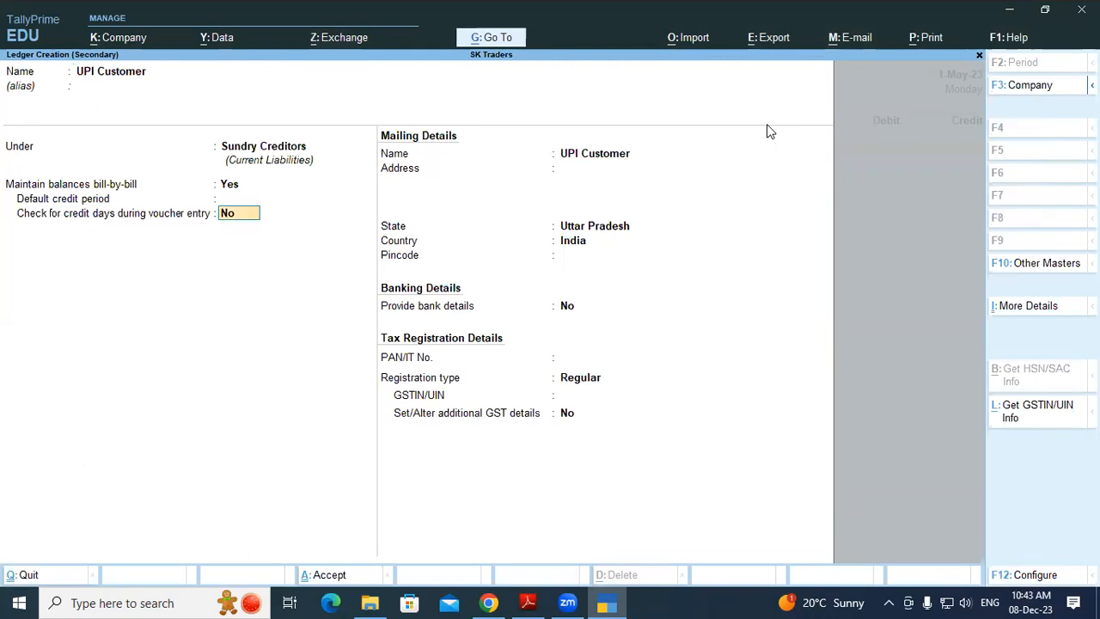
key(BackSpace)
text(Sun)
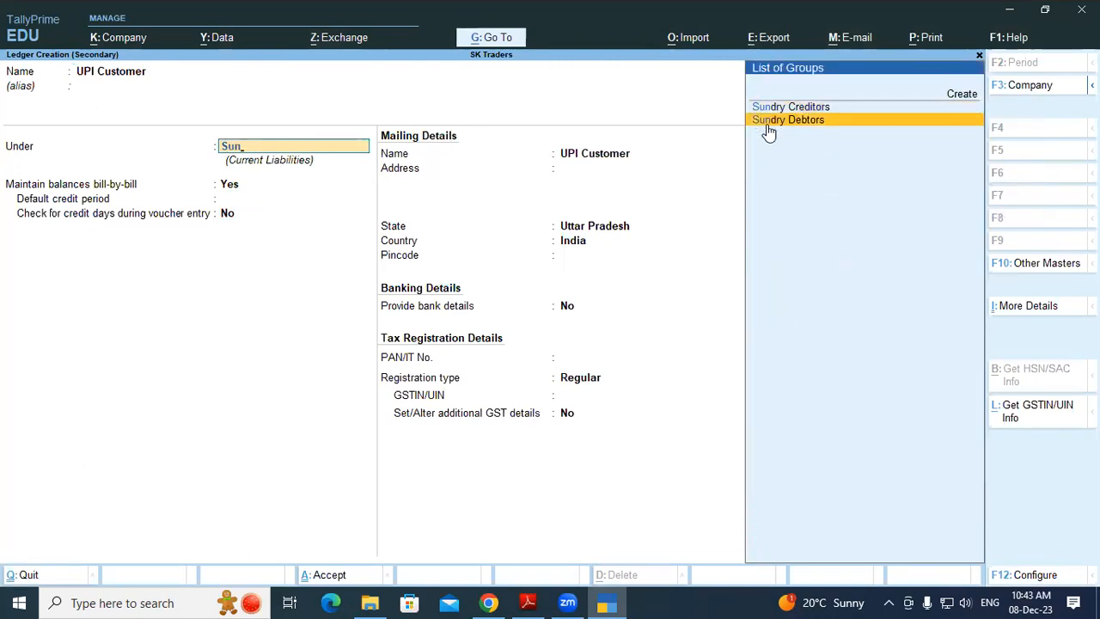
click(769, 124)
key(Return)
key(Return)
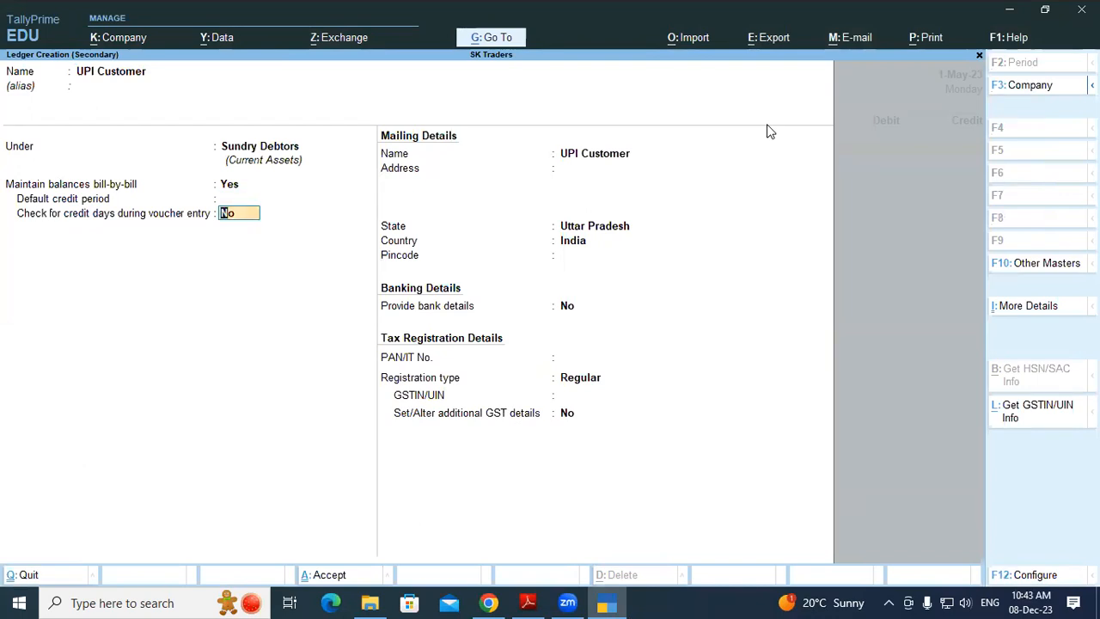
key(Return)
key(Return)
key(Return)
key(Return)
key(Return)
key(Return)
key(Return)
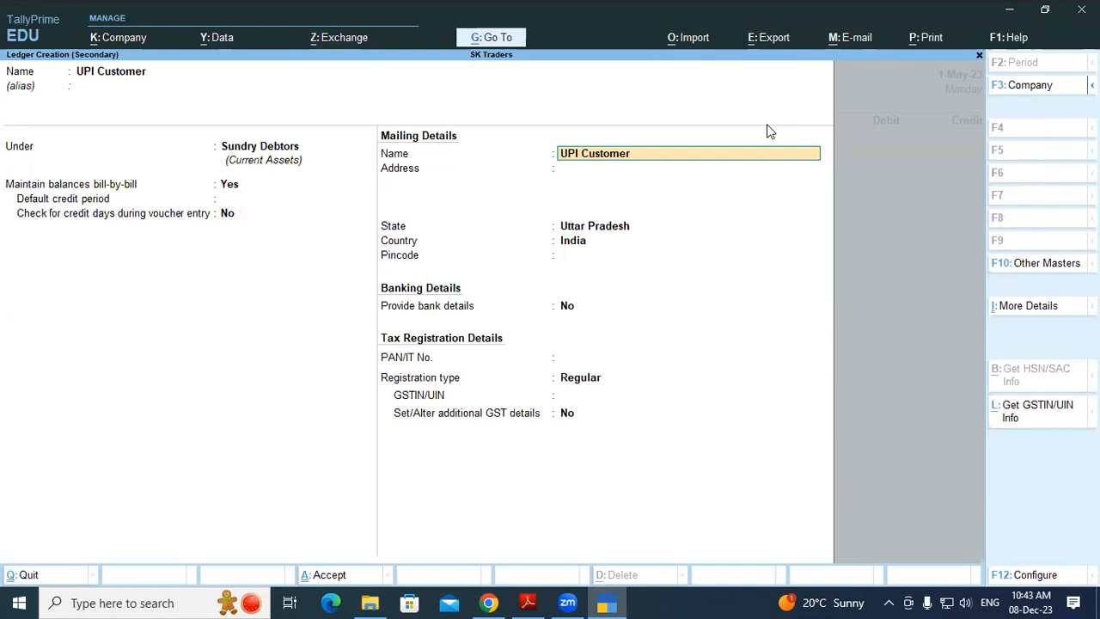
key(Return)
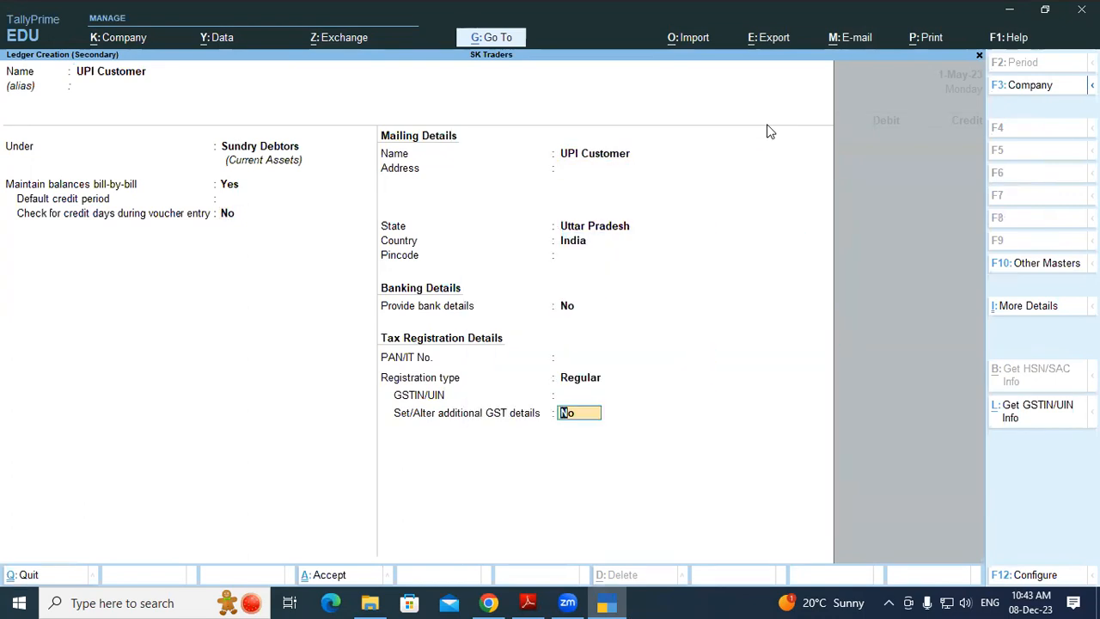
key(Return)
key(Return)
key(Return)
key(Return)
key(Return)
key(Return)
key(Return)
key(Return)
key(Return)
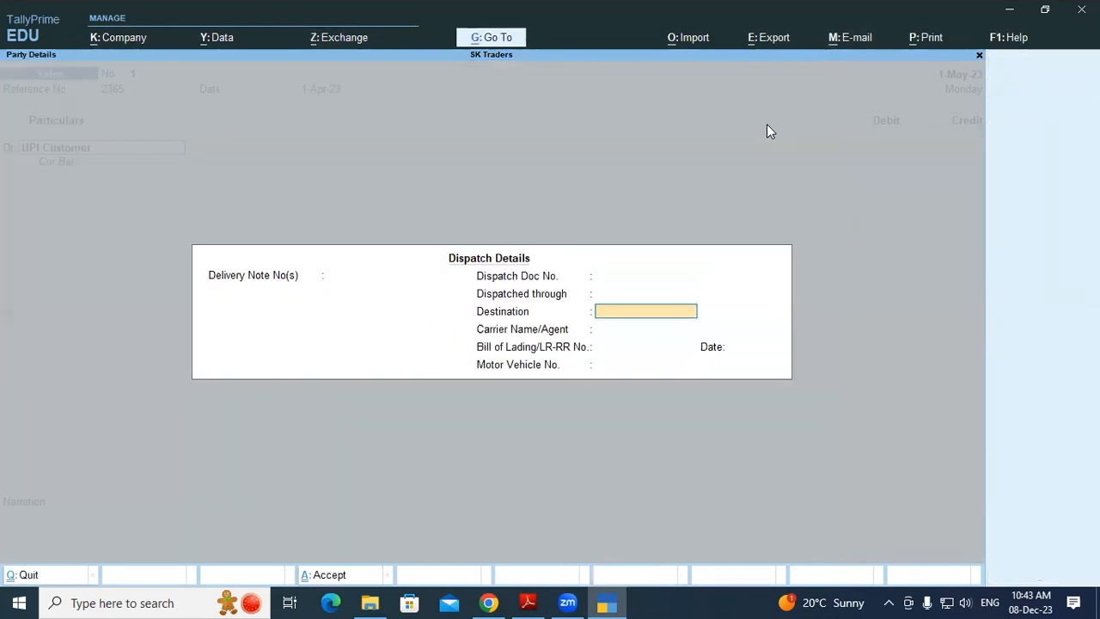
key(Return)
key(Return)
key(Return)
key(Return)
key(Return)
key(Return)
key(Return)
key(Return)
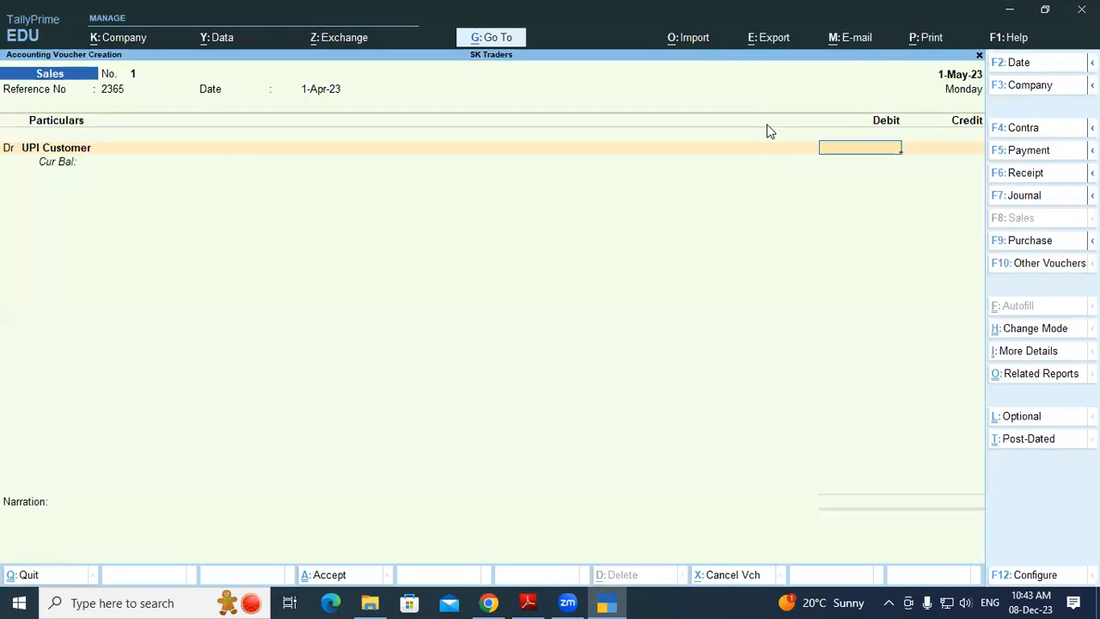
Check the statement, then debit UPI Customer 8,022.91 as a new bill reference
key(alt+Tab)
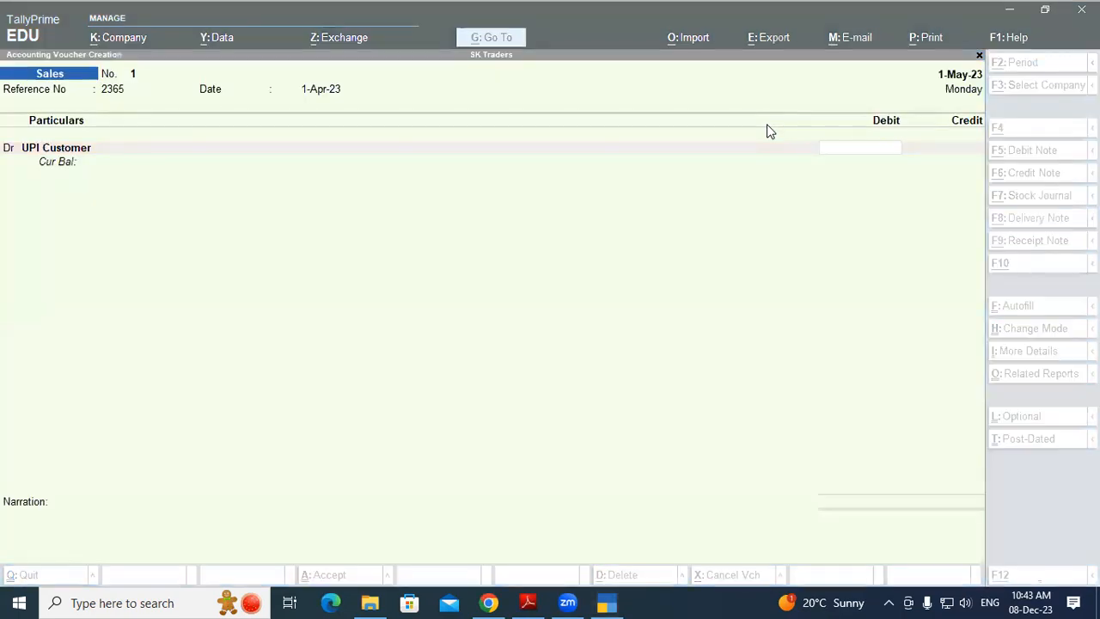
key(alt+Tab)
key(alt+Tab)
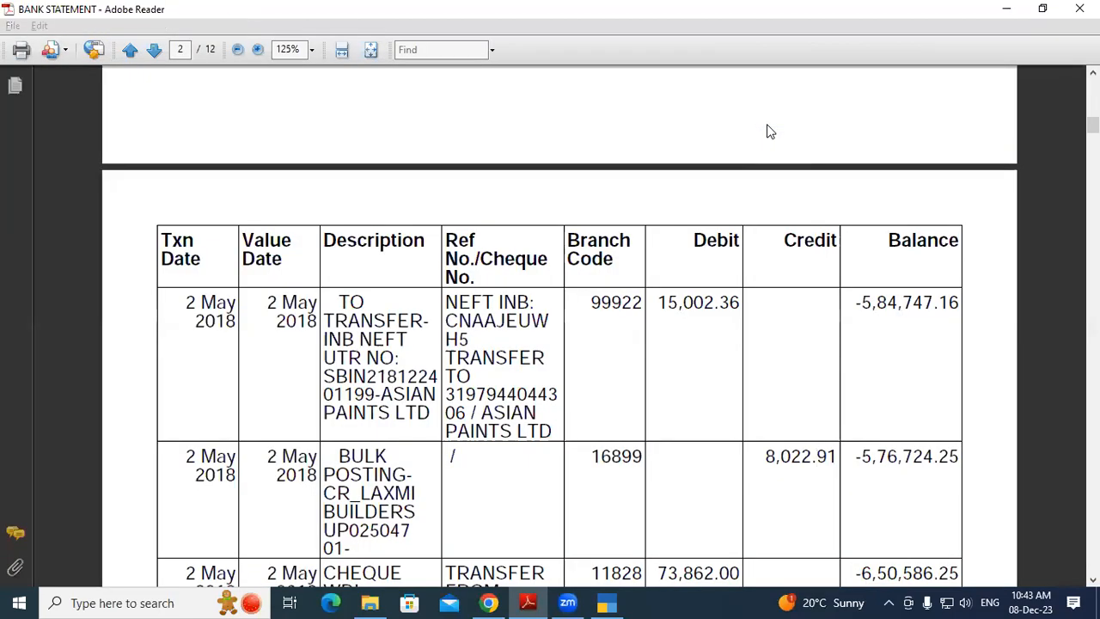
key(alt+Tab)
key(alt+Tab)
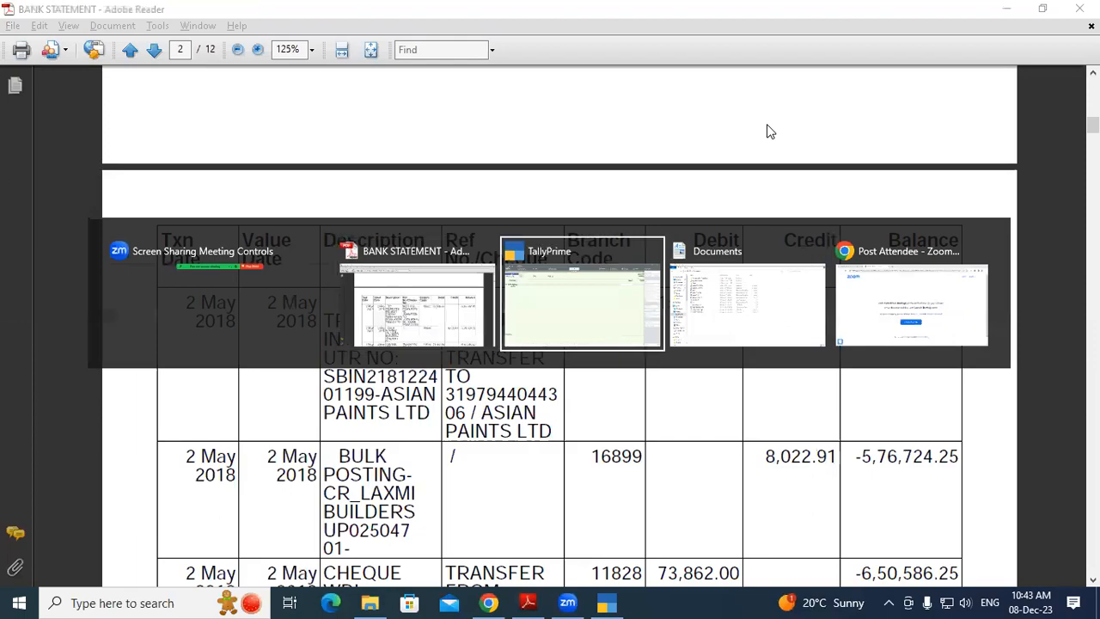
text(8,022.)
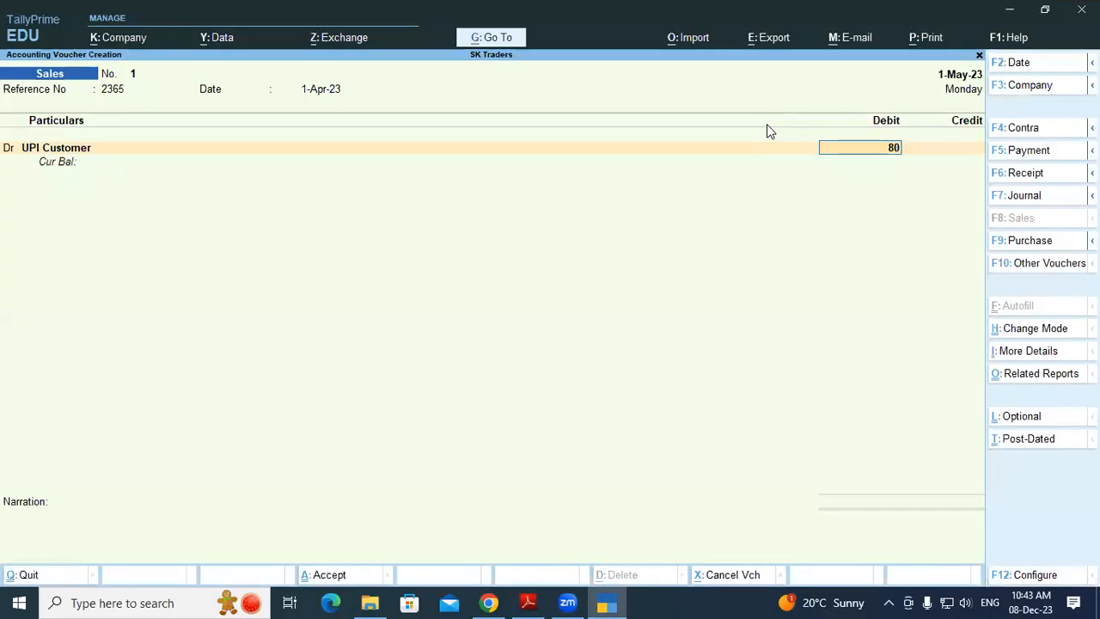
text(91)
key(Return)
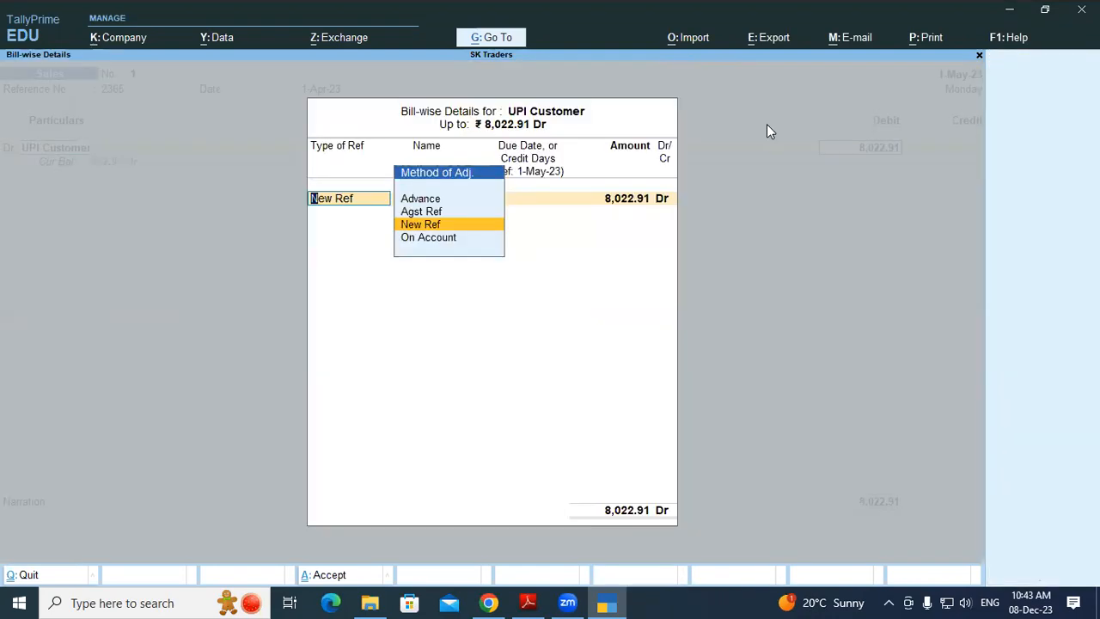
key(Return)
key(Return)
key(Return)
key(Return)
key(Return)
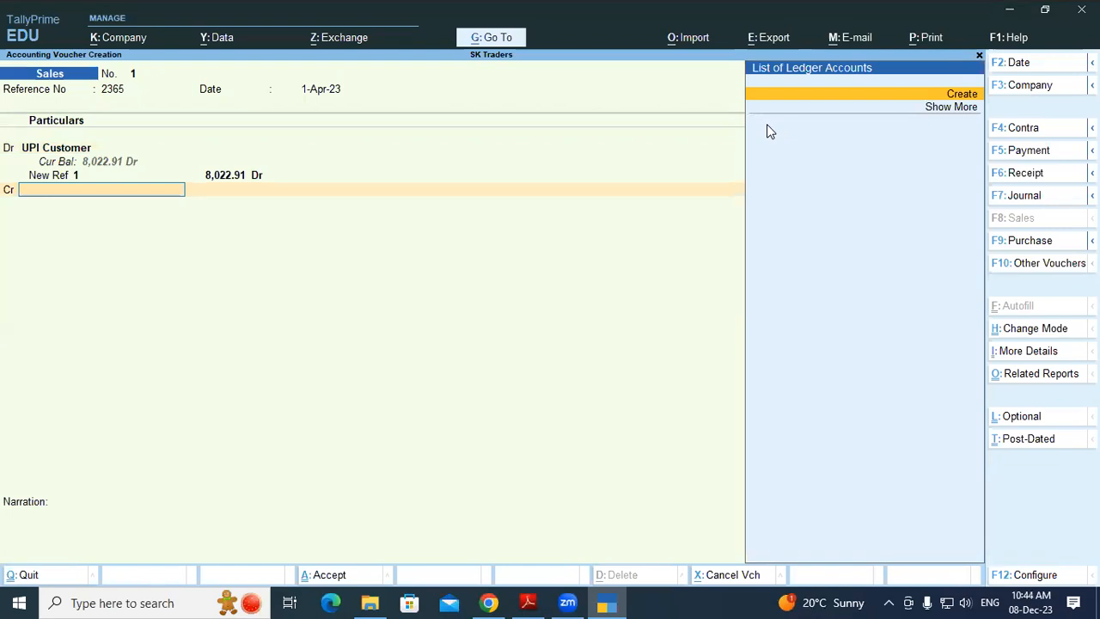
Create a Sales Local ledger under Sales Accounts, GST not applicable, crediting it 8,022.91
key(alt+c)
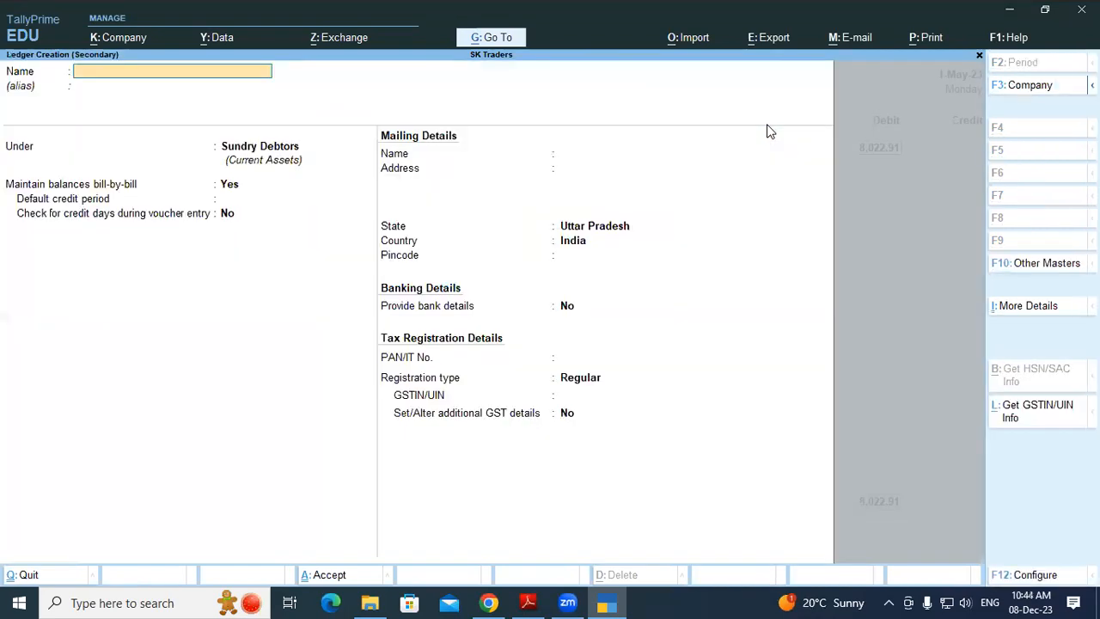
text(Sales Local)
key(Return)
key(Return)
text(Sales)
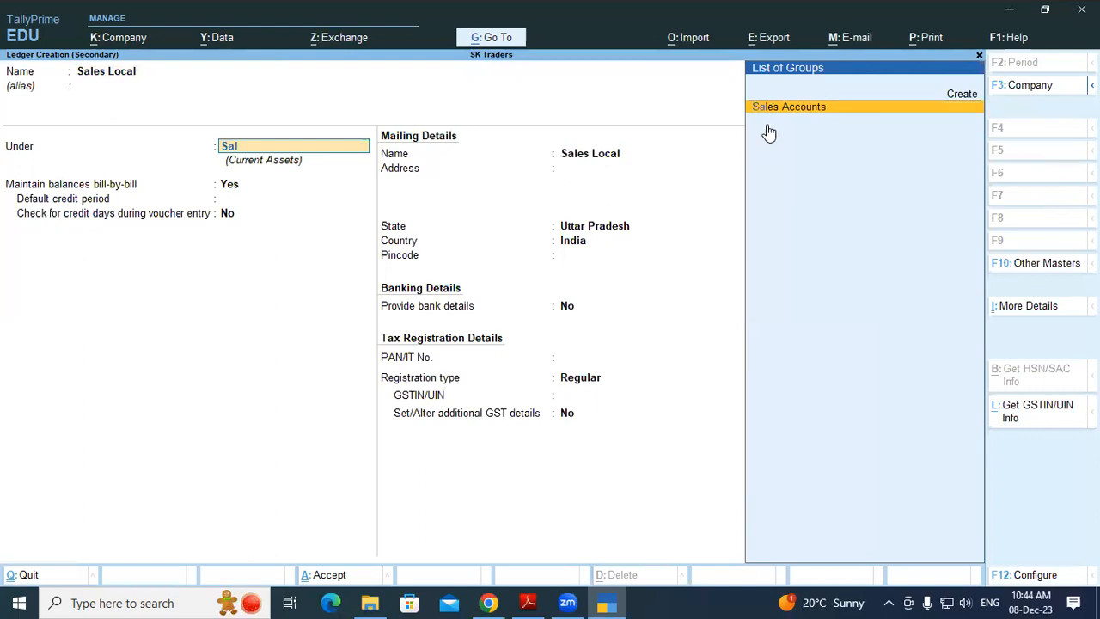
key(Return)
key(Return)
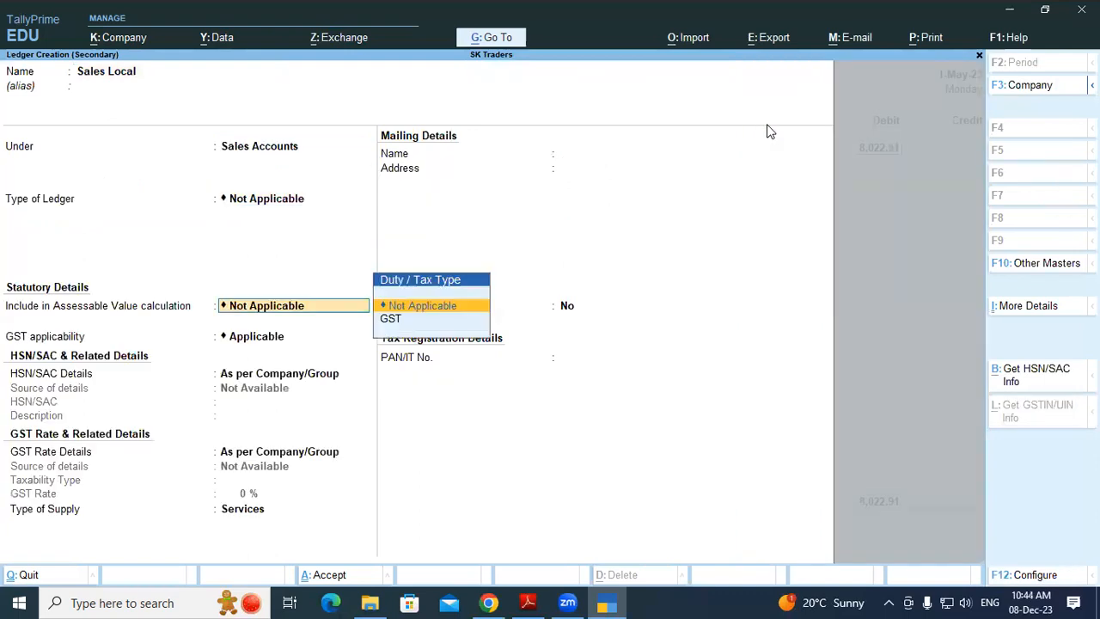
key(Return)
text(No)
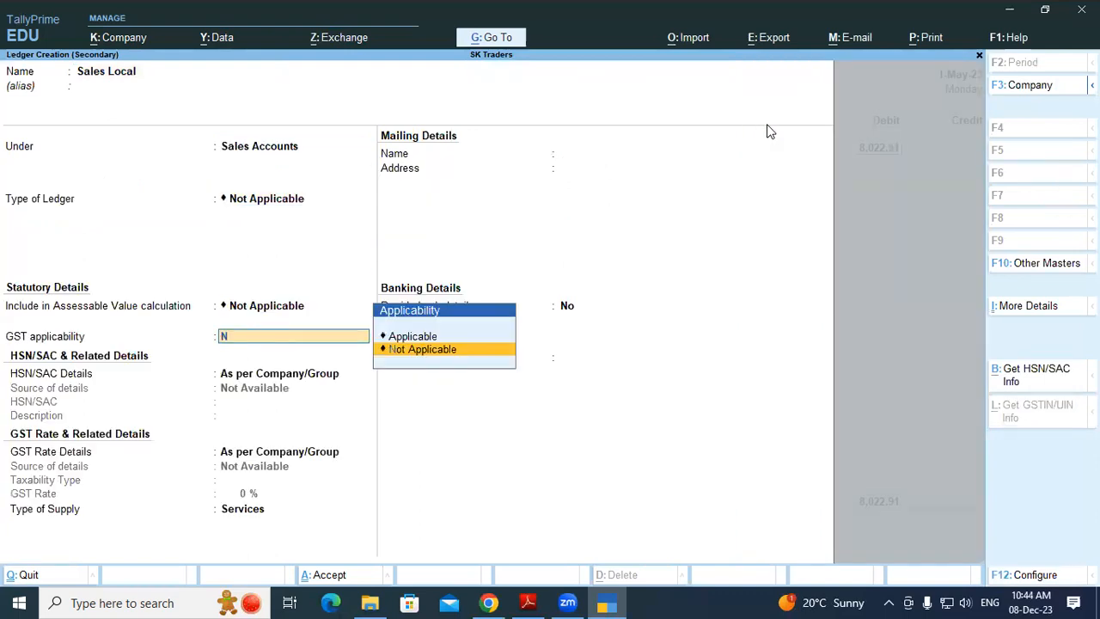
key(Return)
key(Return)
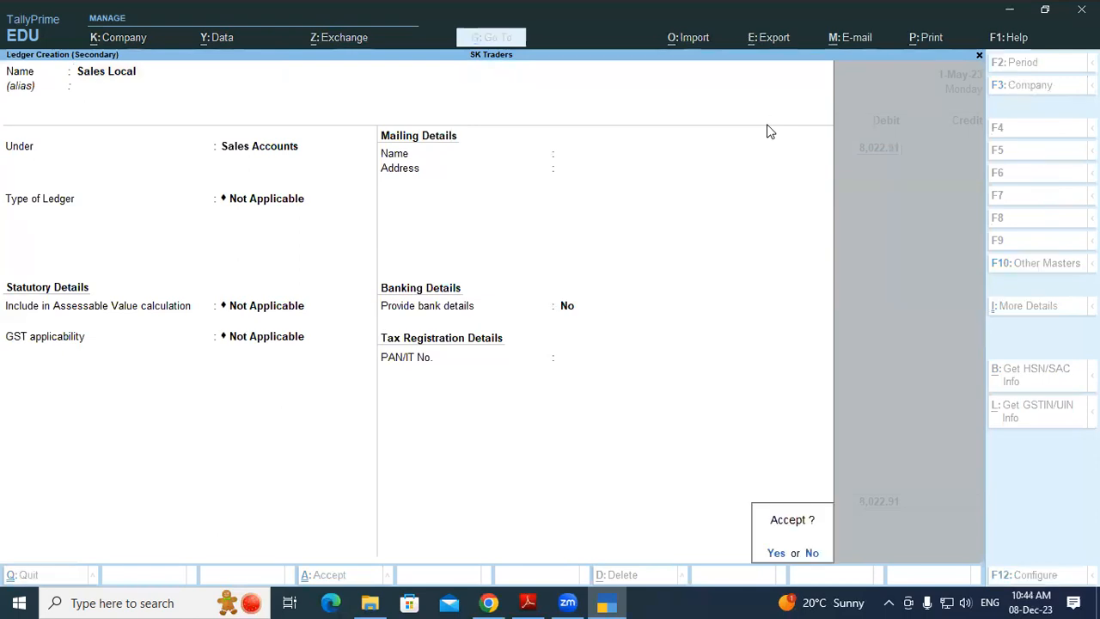
key(Return)
key(Return)
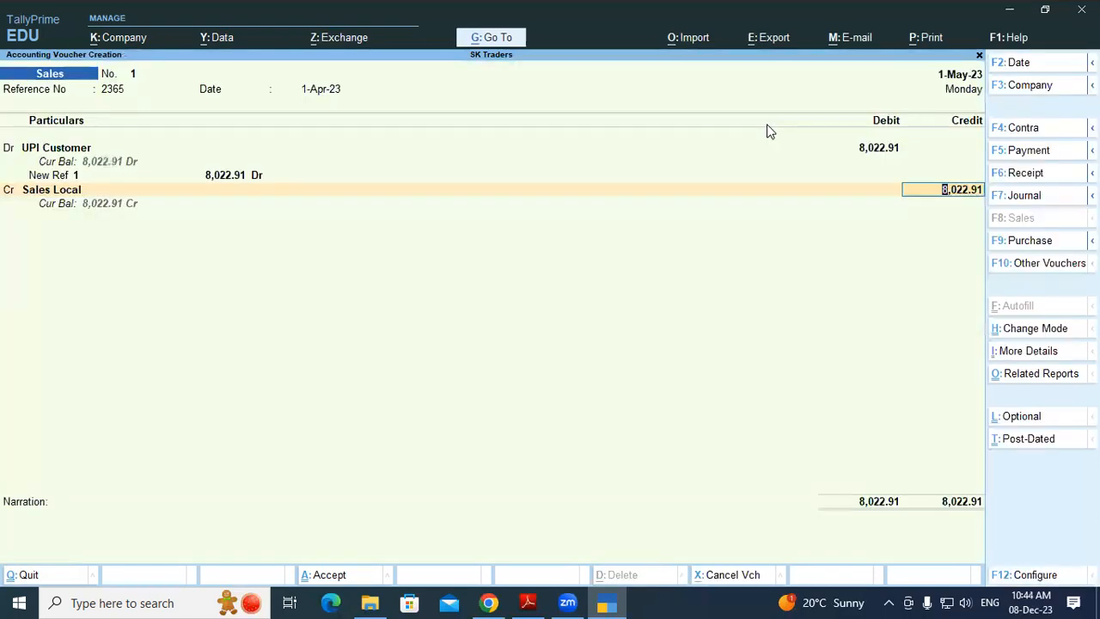
key(Return)
key(Return)
key(Return)
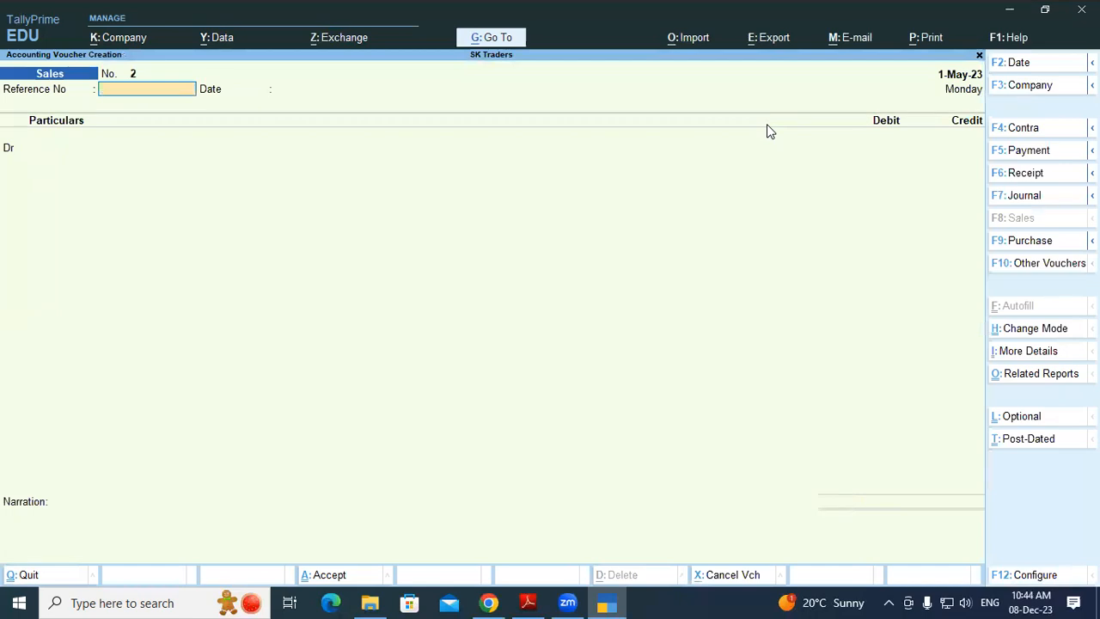
Check the statement, then on a Receipt credit UPI Customer 8,022.91 against bill 1
key(alt+Tab)
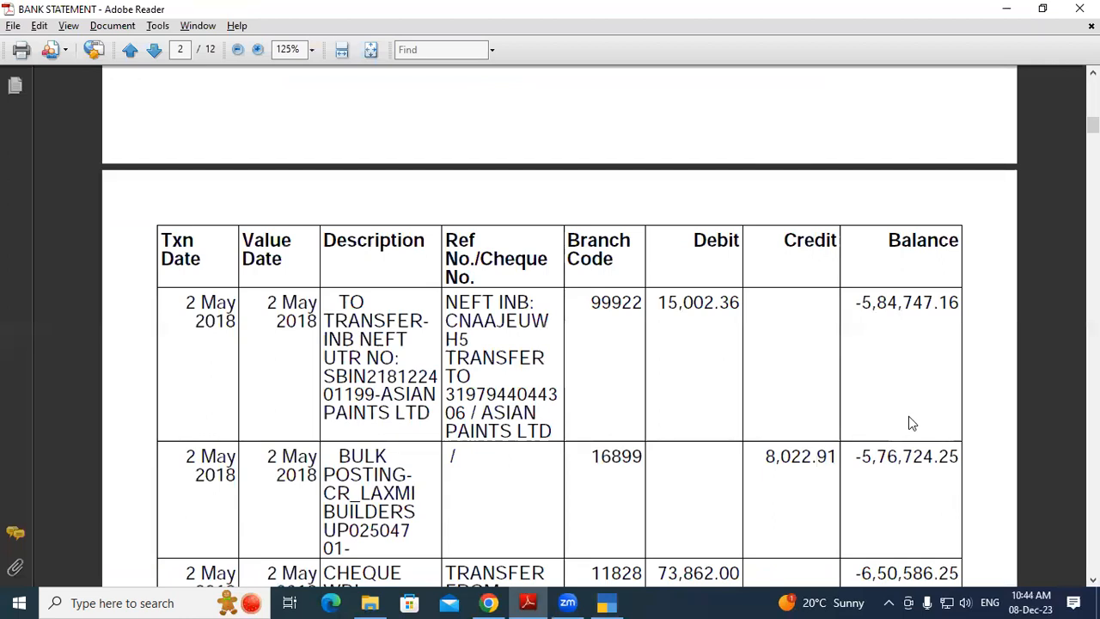
key(alt+Tab)
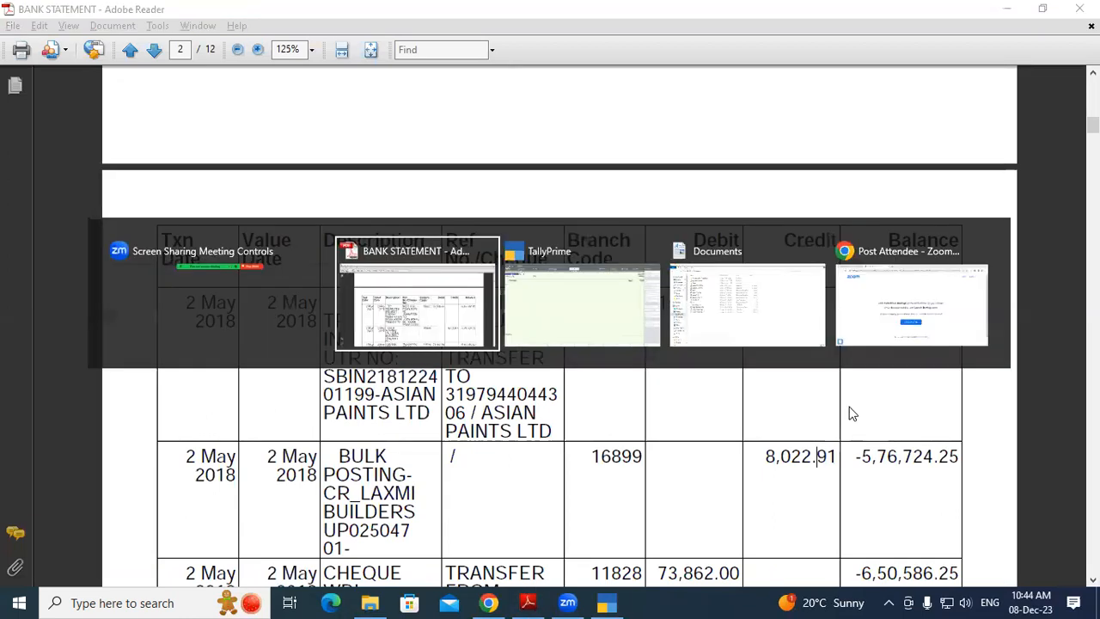
key(alt+Tab)
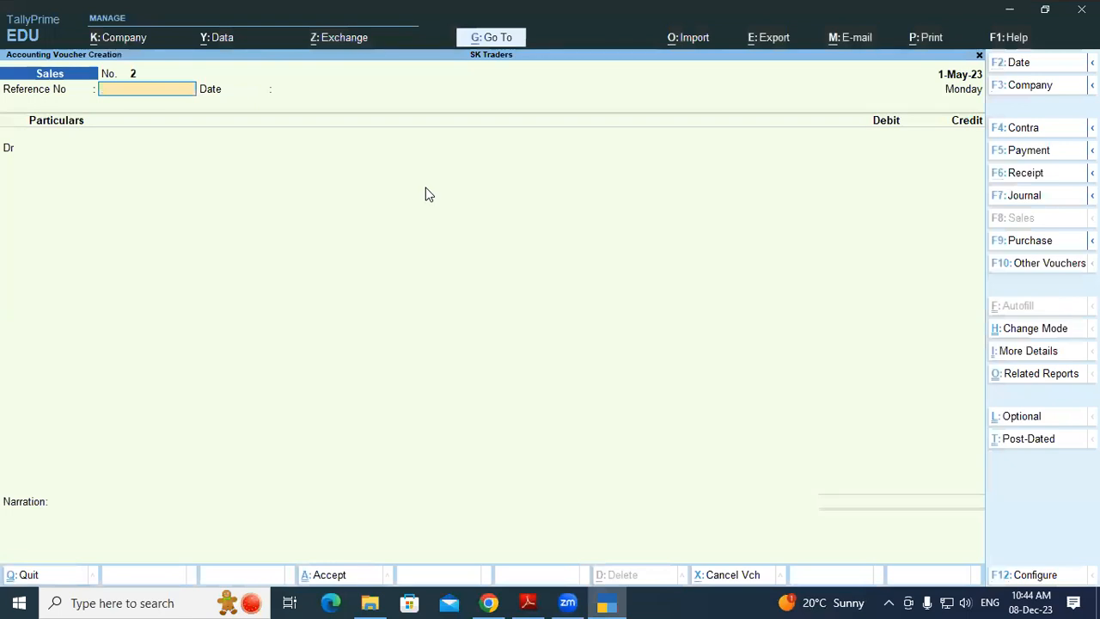
key(F6)
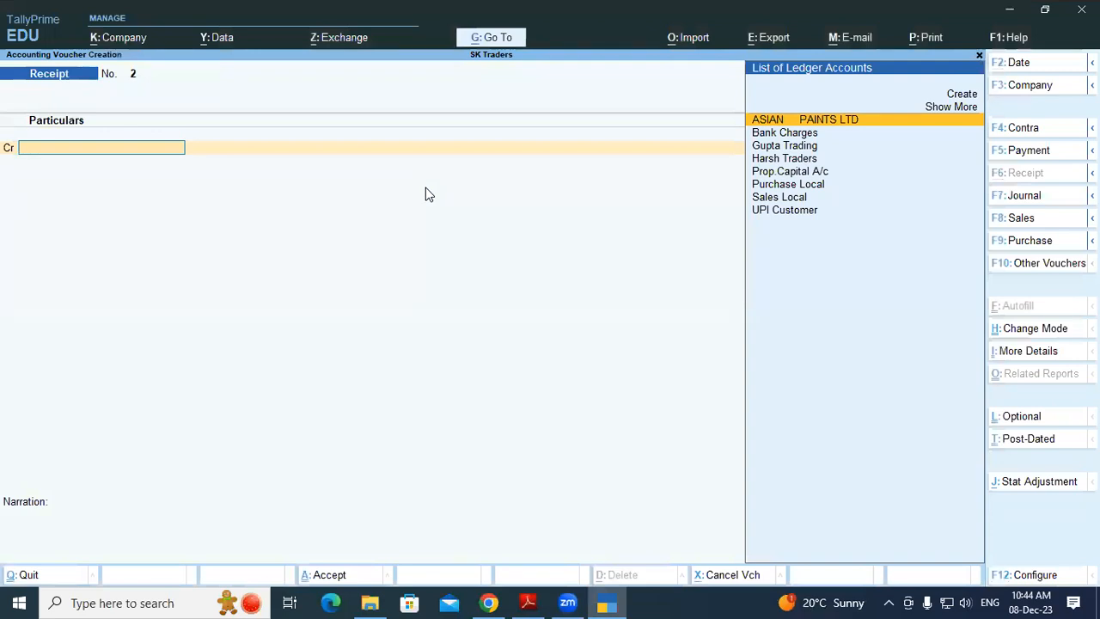
text(up)
key(Return)
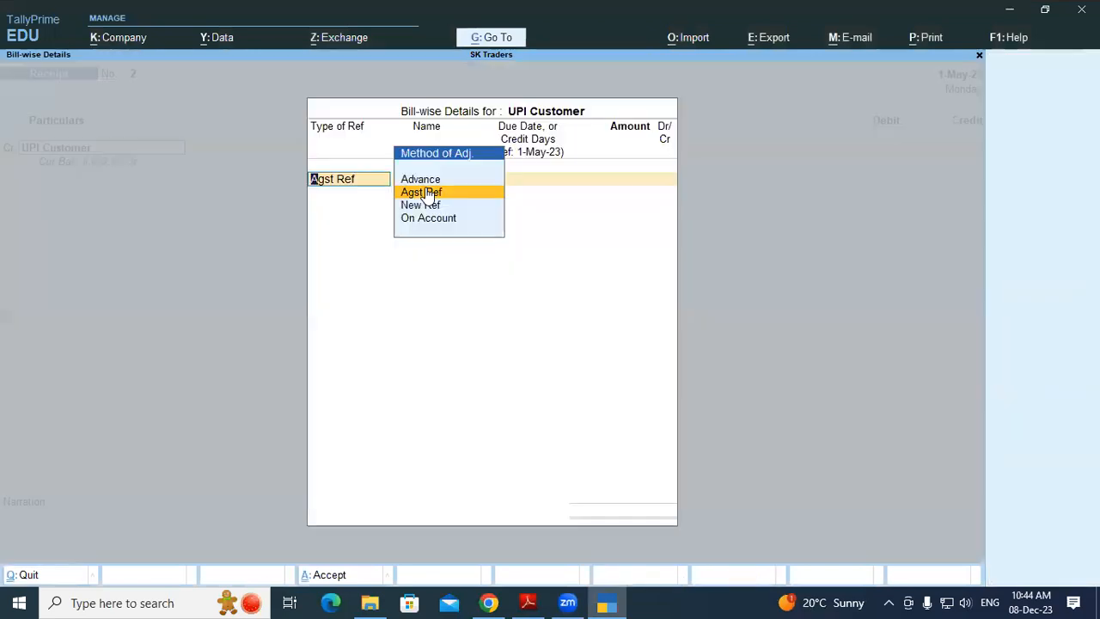
click(426, 191)
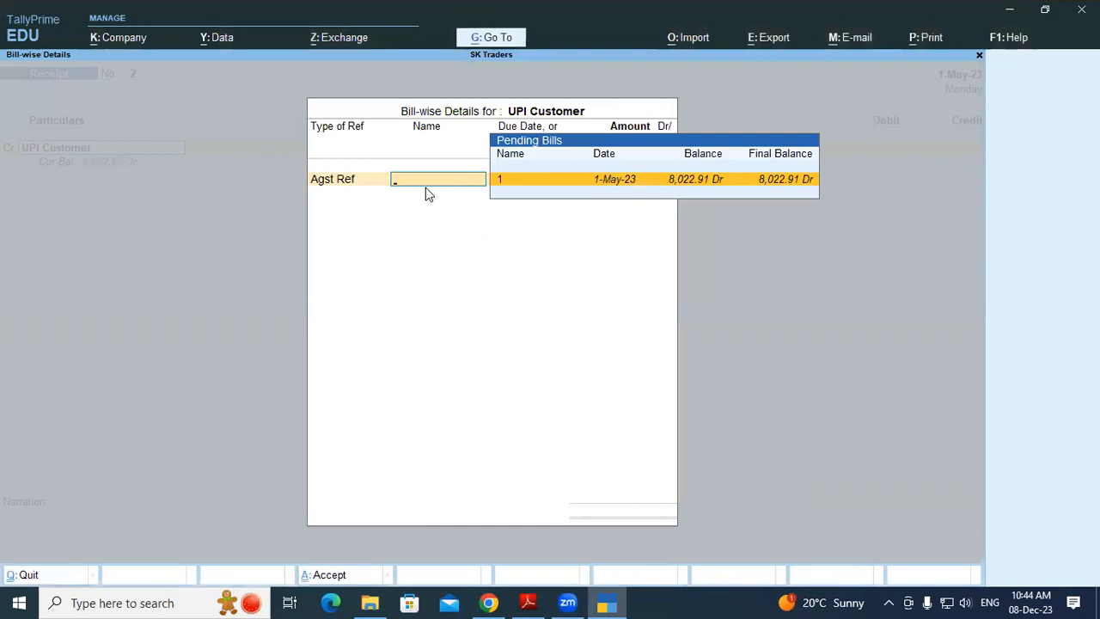
key(Return)
key(Return)
key(Return)
key(Return)
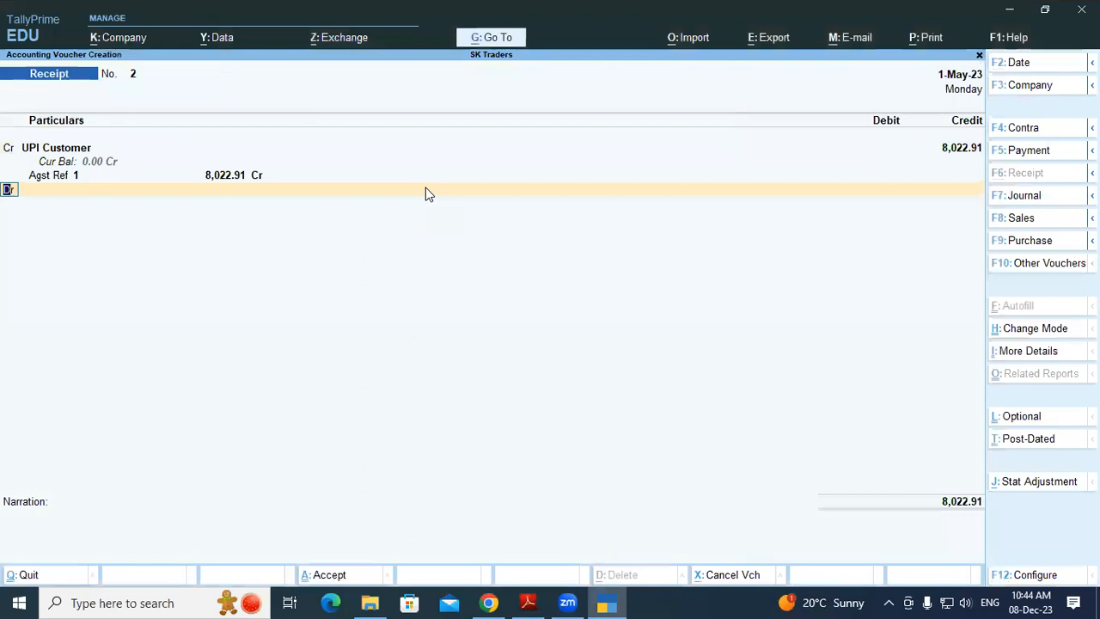
Debit SBI OD A/c 8,022.91, accept bank allocations and save the receipt
text(S)
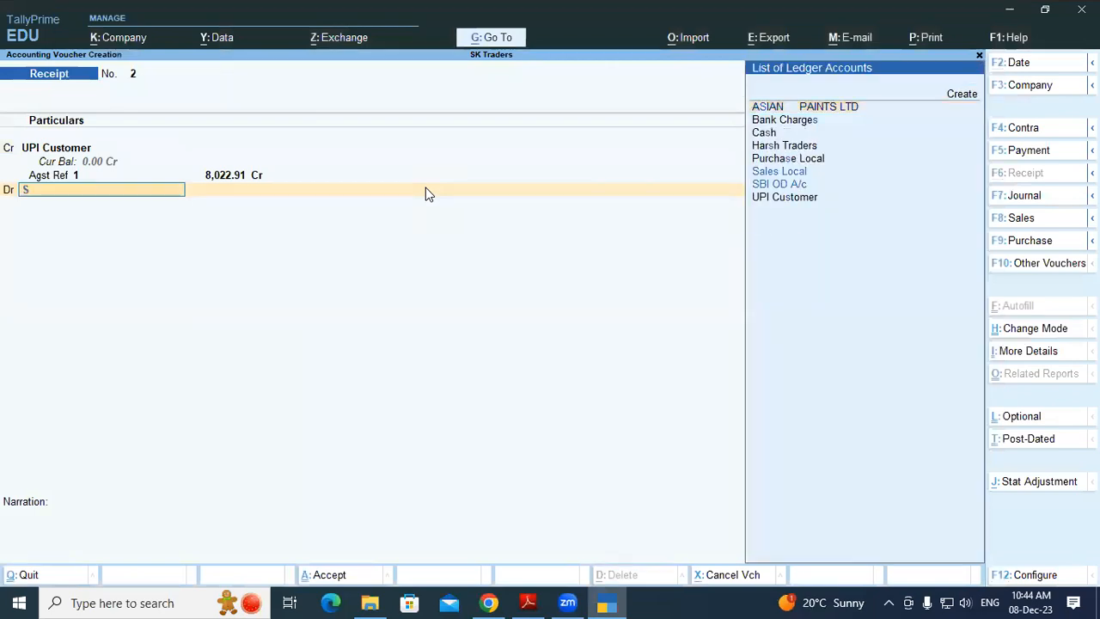
text(BI)
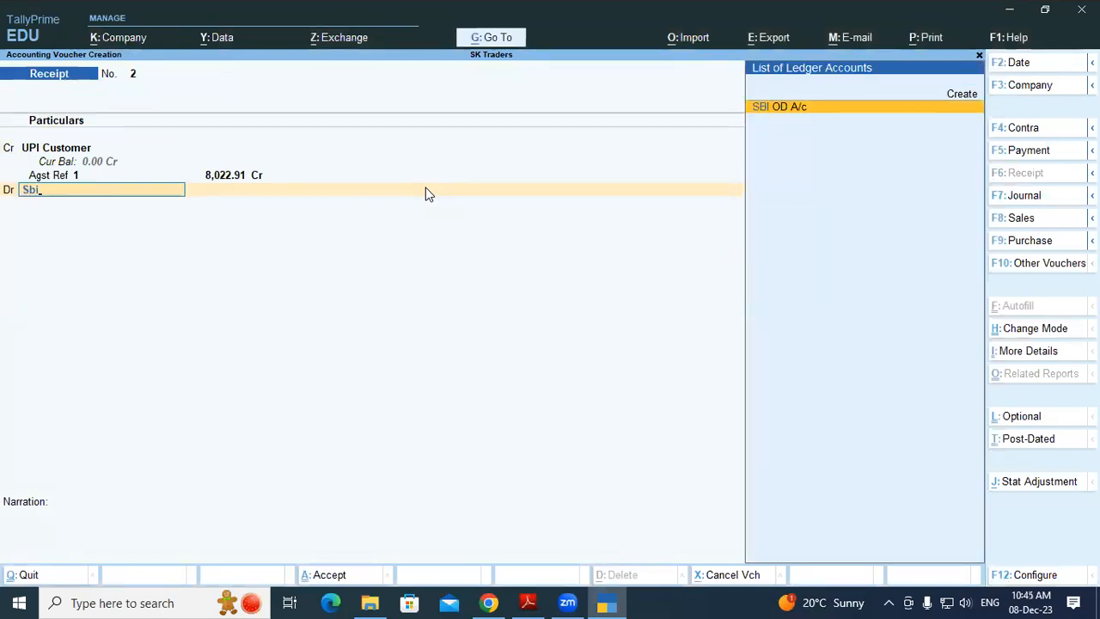
key(Return)
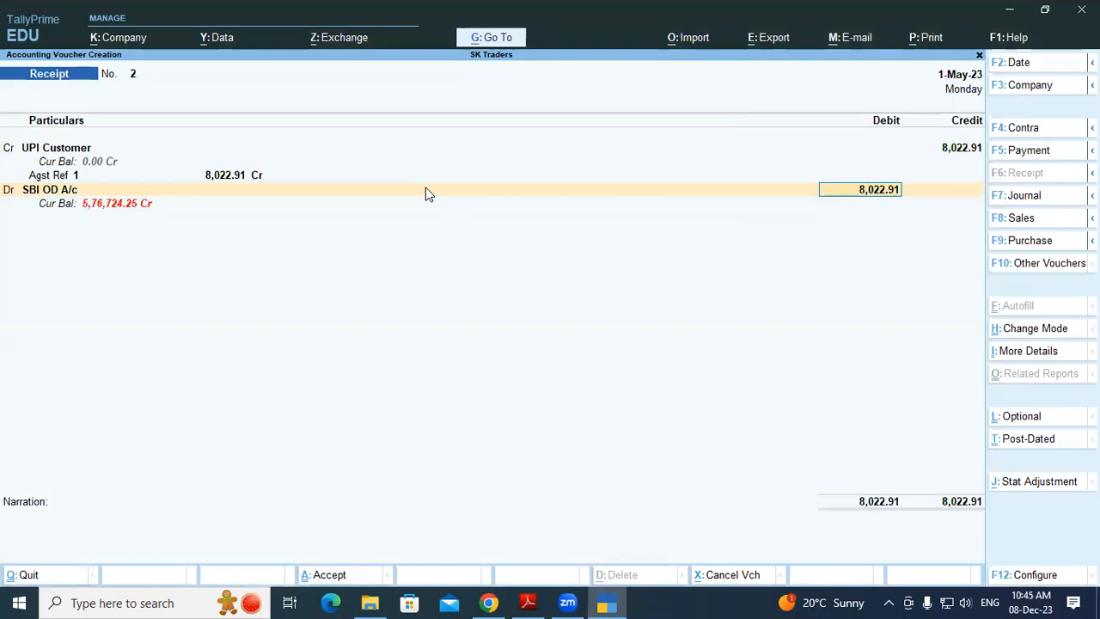
key(Return)
key(Return)
key(Return)
key(Return)
key(Return)
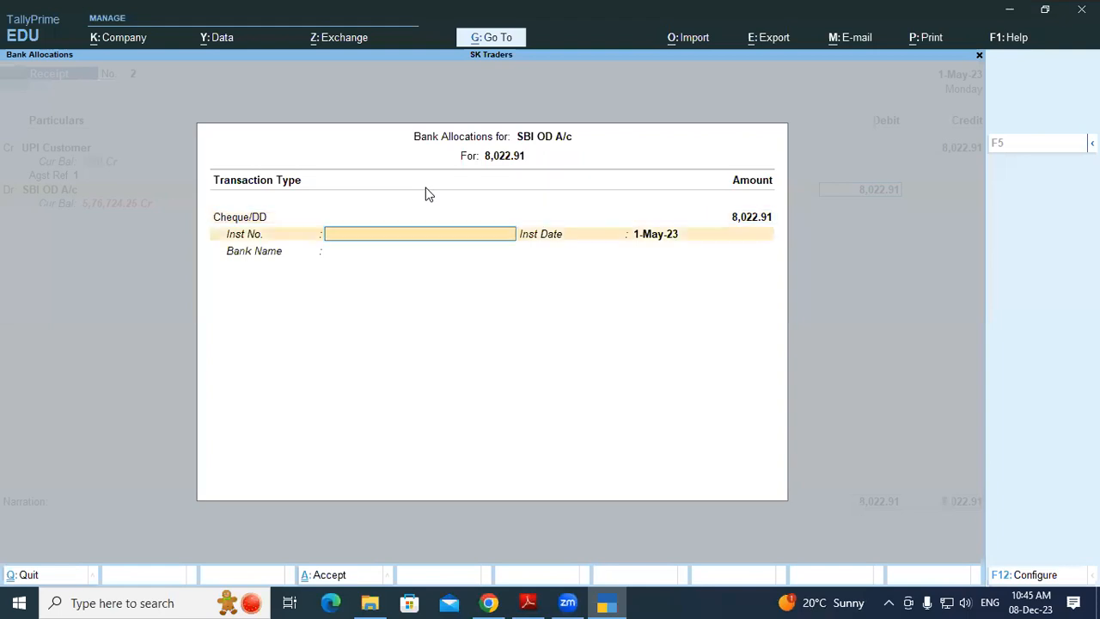
key(Return)
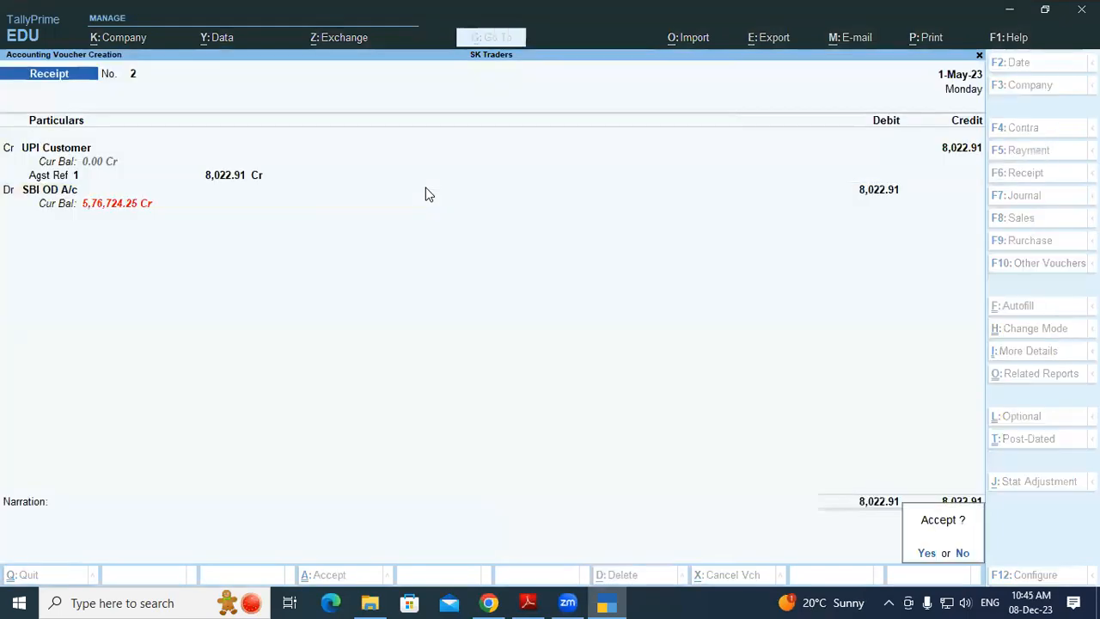
key(Return)
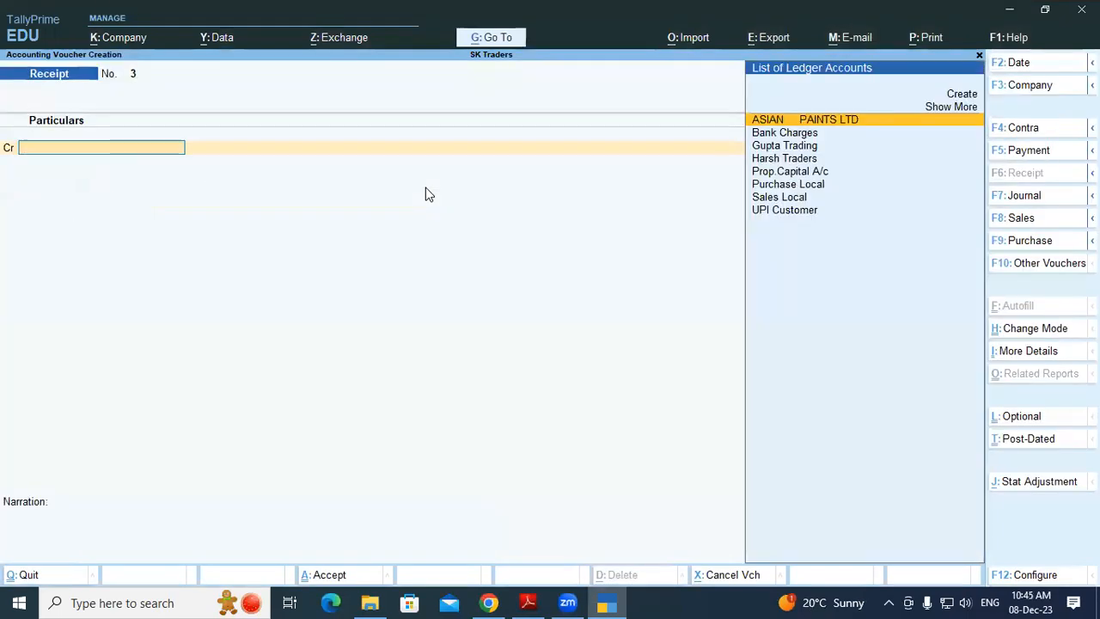
Scroll the bank statement and highlight the LAXMI BUILDERS payer name
key(alt+Tab)
key(alt+Tab)
key(alt+Tab)
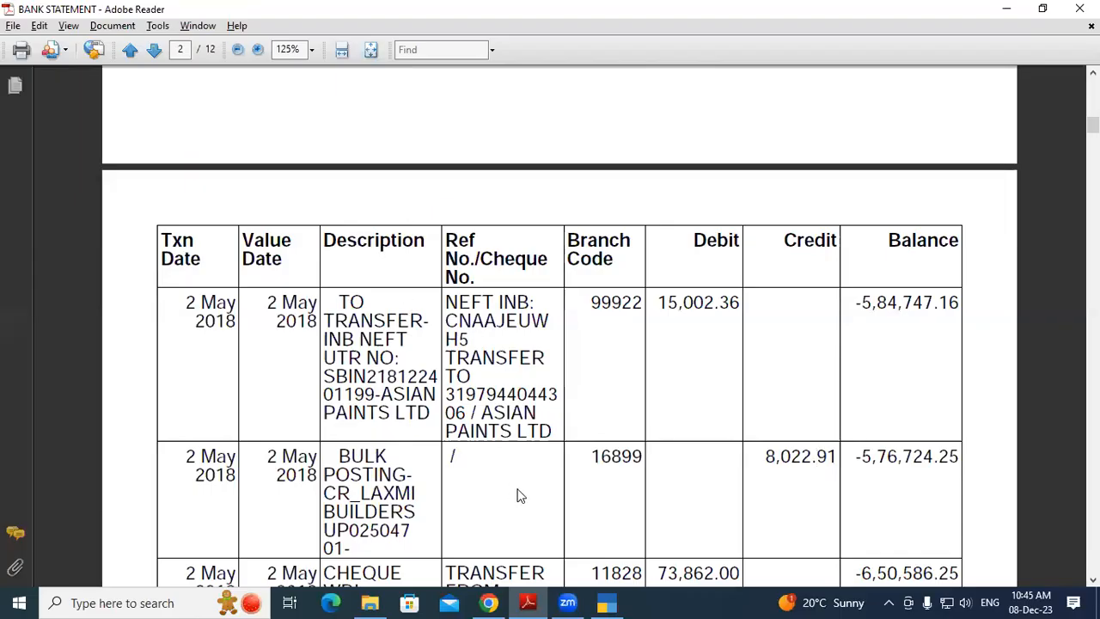
scroll(507, 490, down, 2)
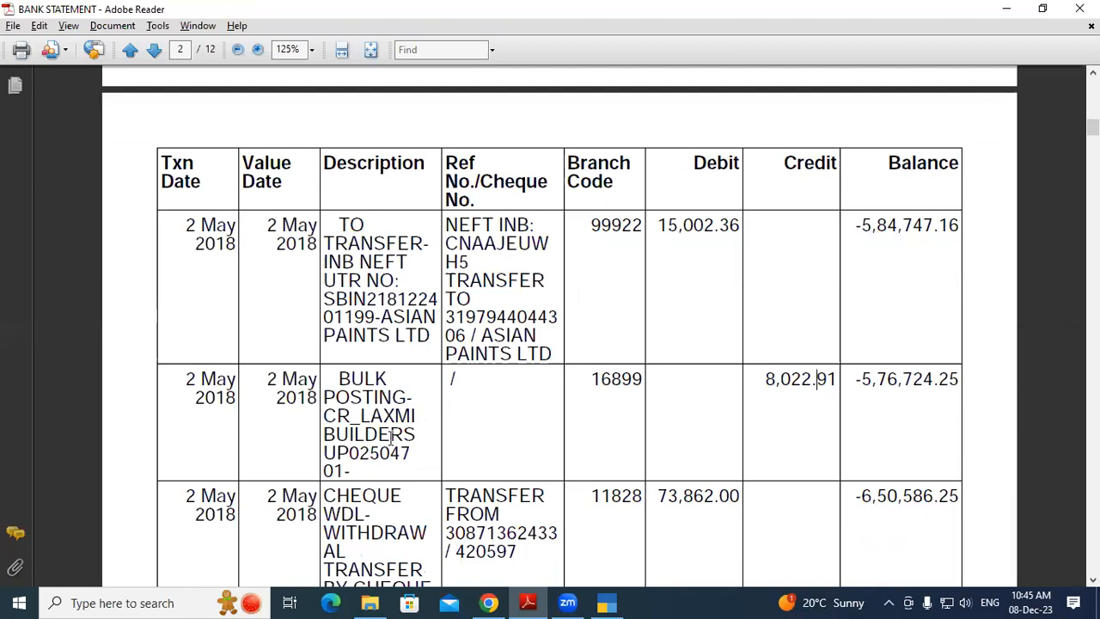
drag(389, 453, 367, 398)
click(367, 398)
Review the cheque row's transfer account number and 73,862.00 withdrawal, then return to TallyPrime
scroll(407, 411, down, 1)
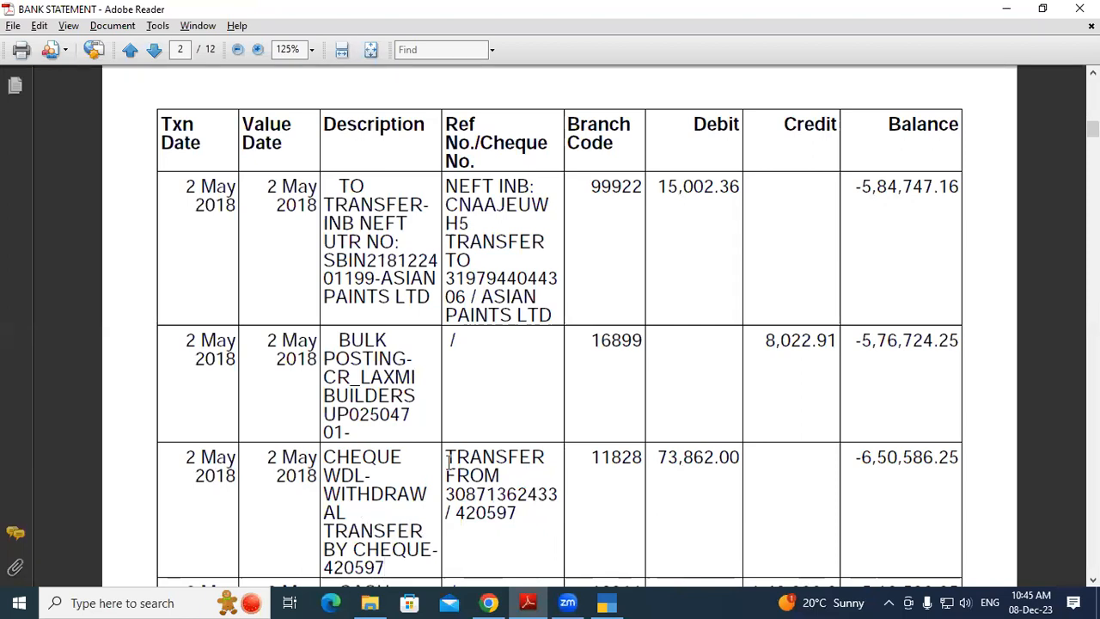
drag(448, 496, 559, 505)
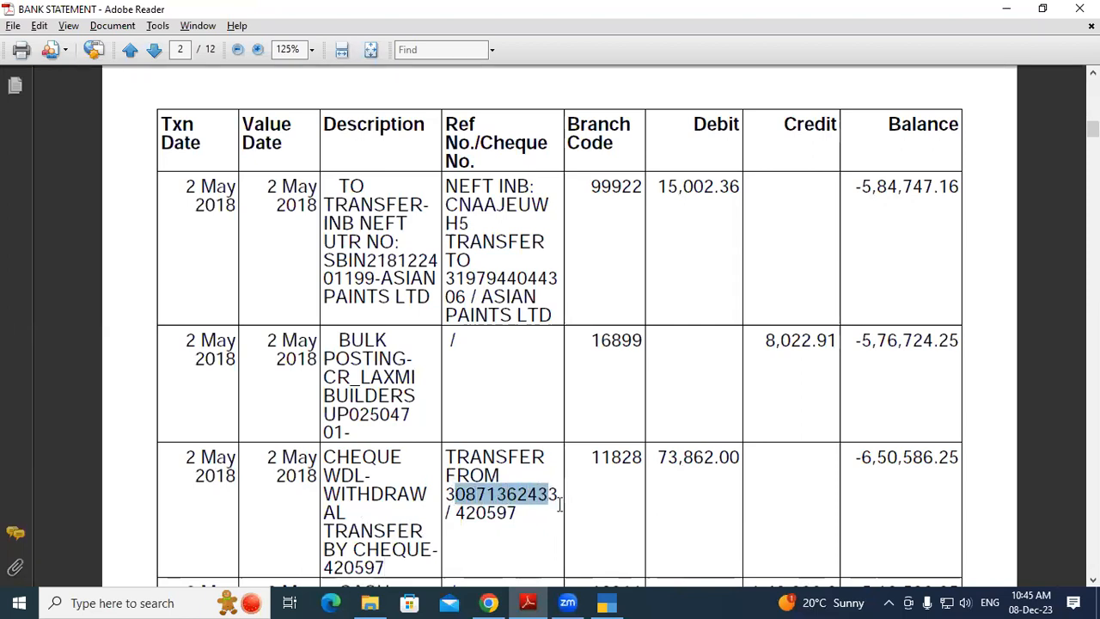
click(632, 493)
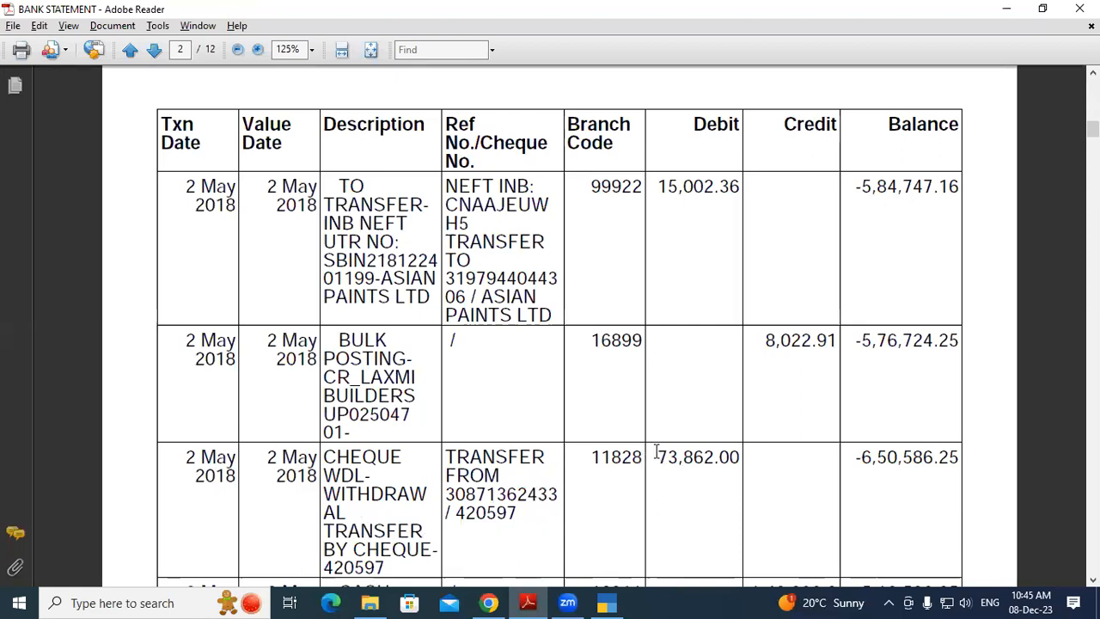
drag(657, 456, 718, 456)
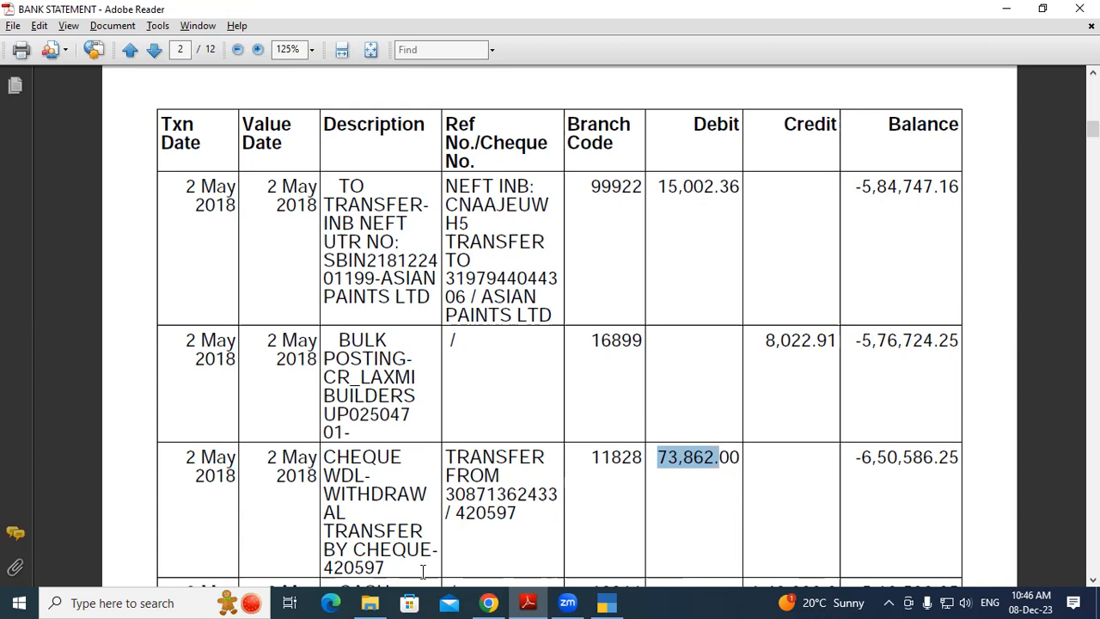
click(449, 491)
drag(449, 492, 562, 495)
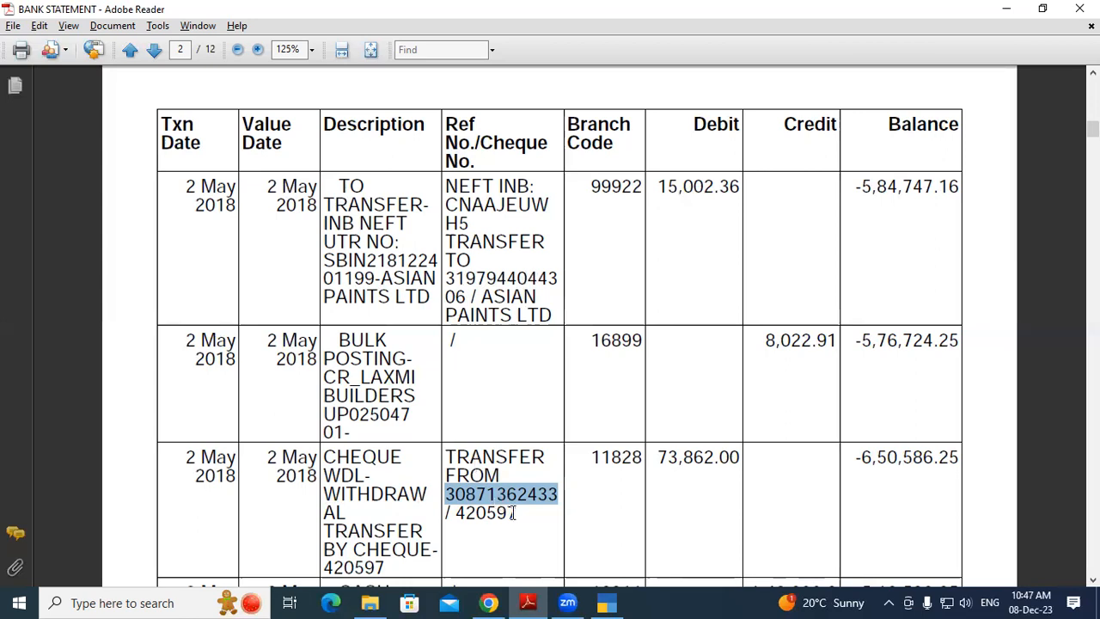
click(530, 491)
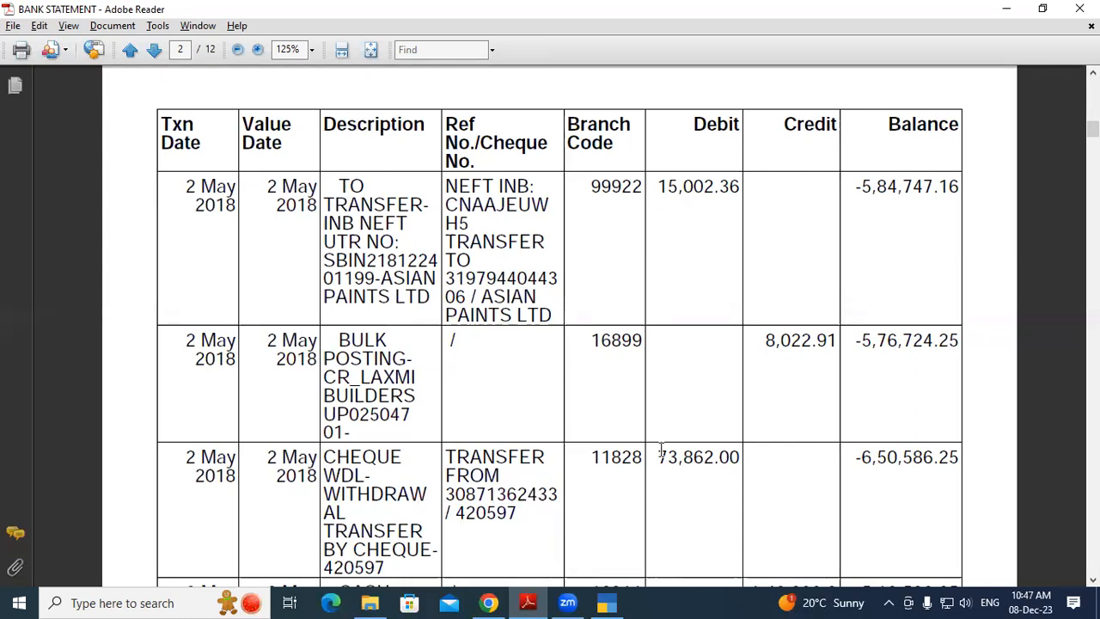
click(607, 602)
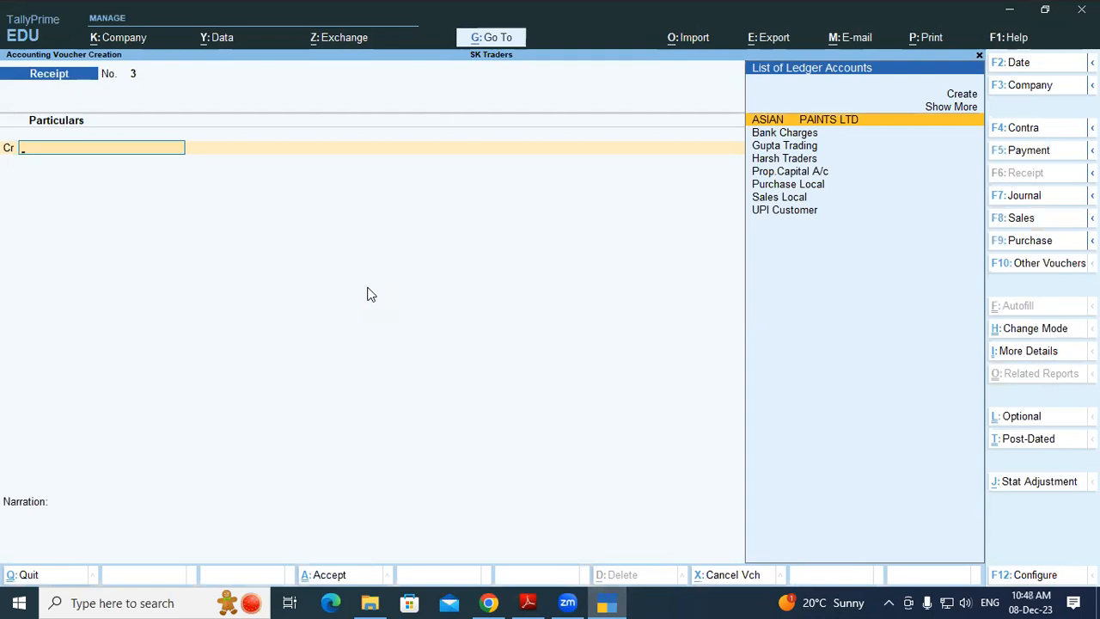
Switch to a Payment voucher and create a Suspense ledger under Suspense A/c as its debit line
key(F5)
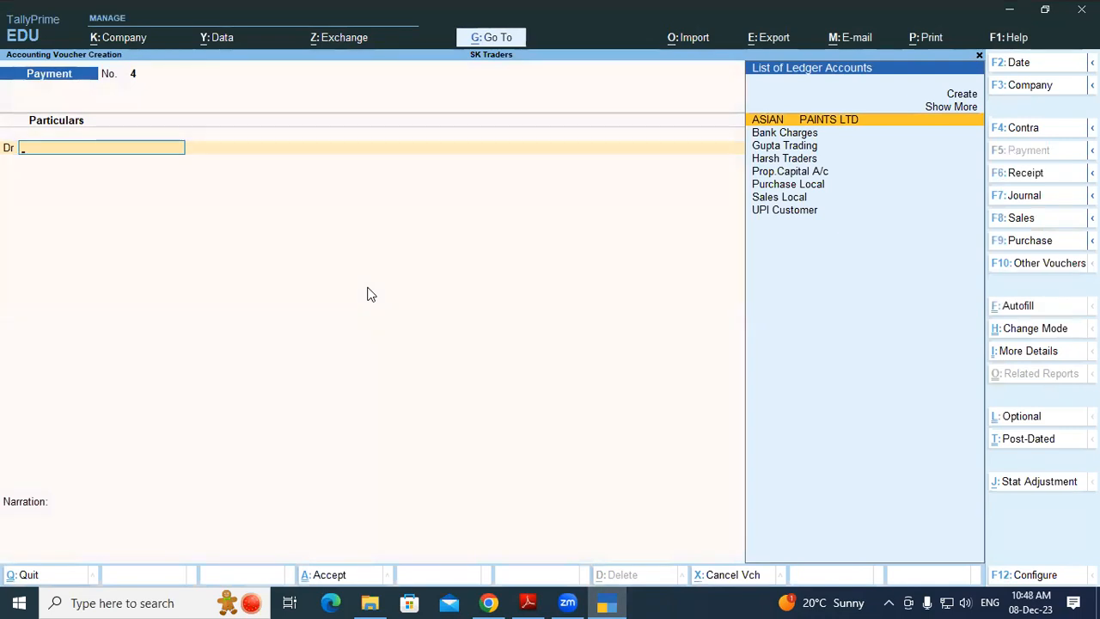
key(alt)
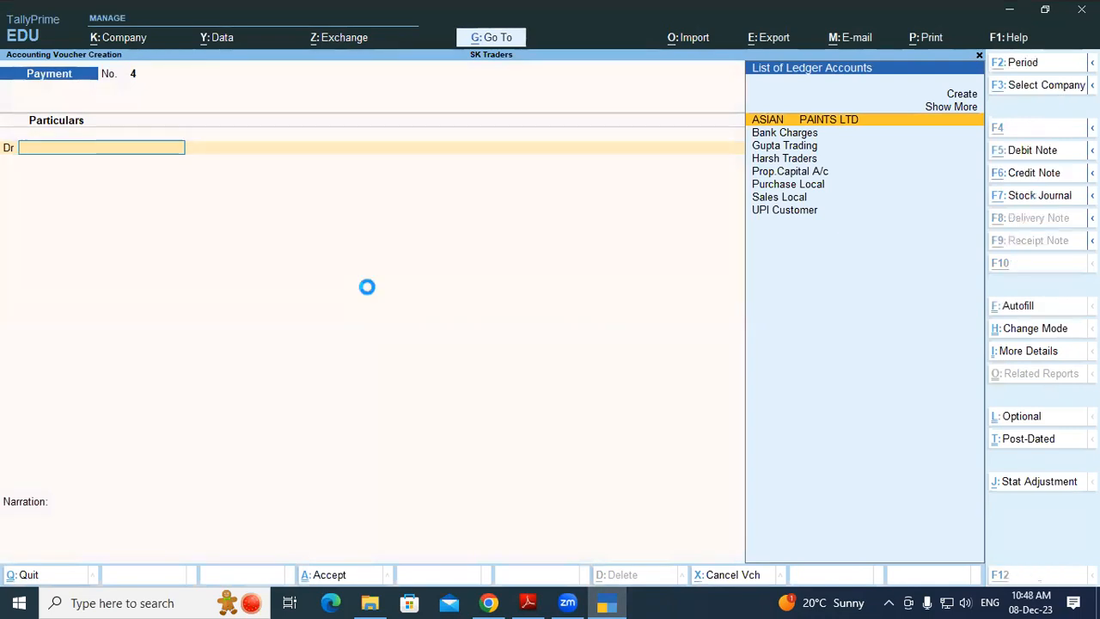
key(alt+c)
text(S)
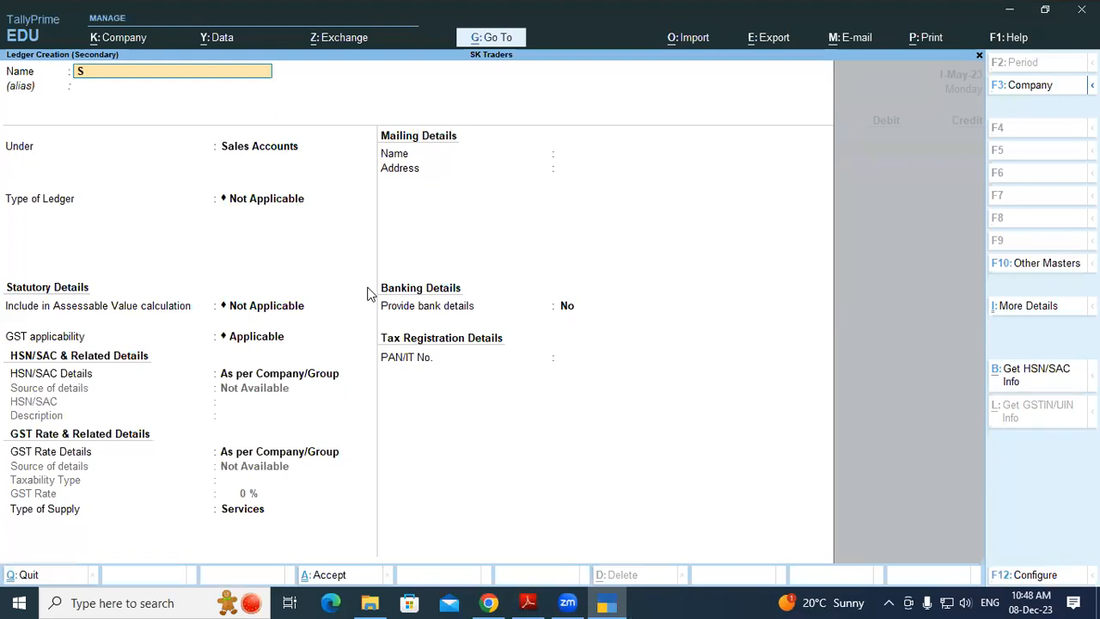
text(uspense)
key(Return)
key(Return)
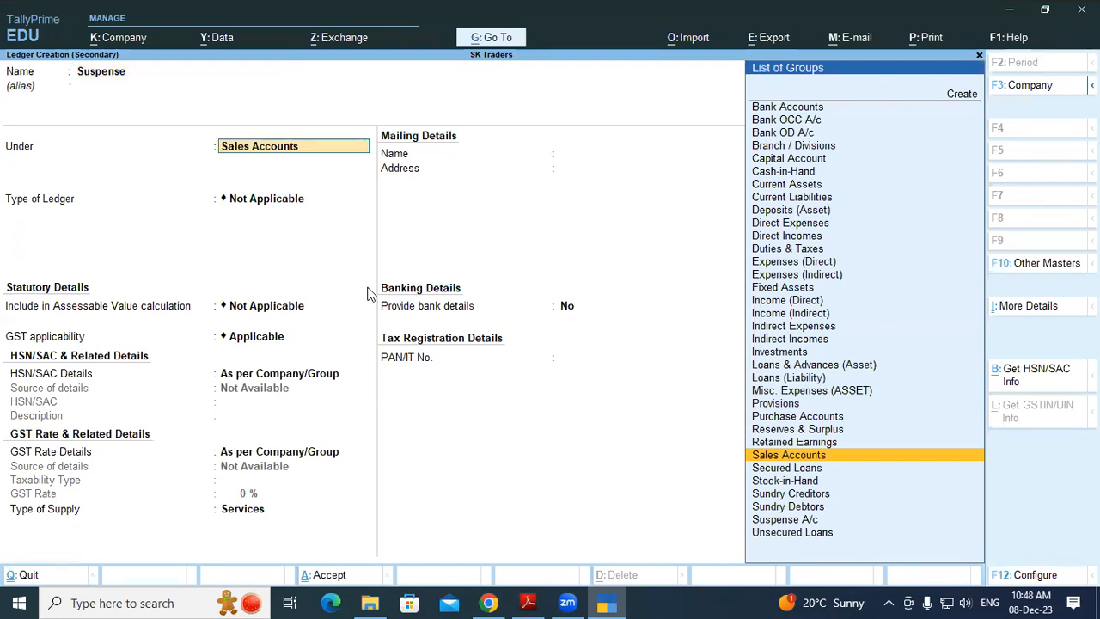
text(Su)
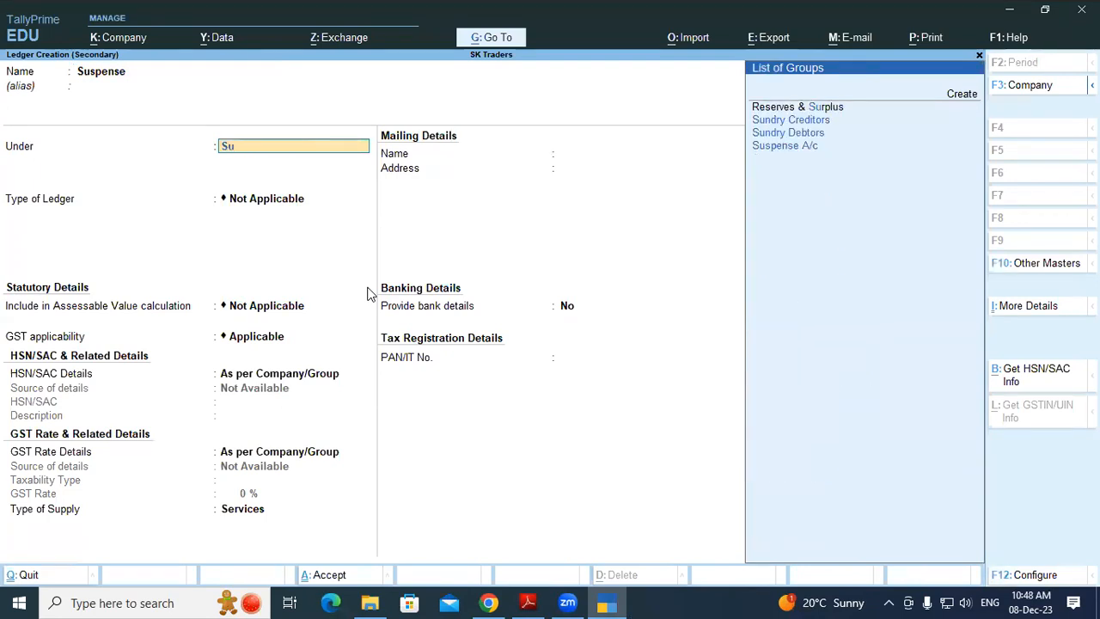
key(Down)
key(Down)
key(Down)
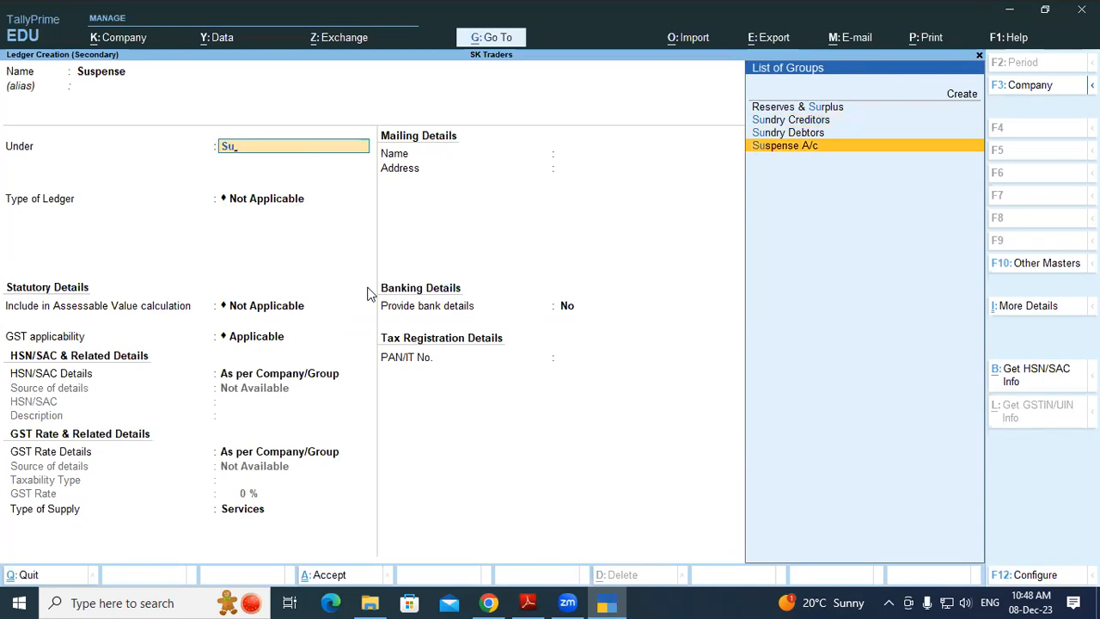
key(Return)
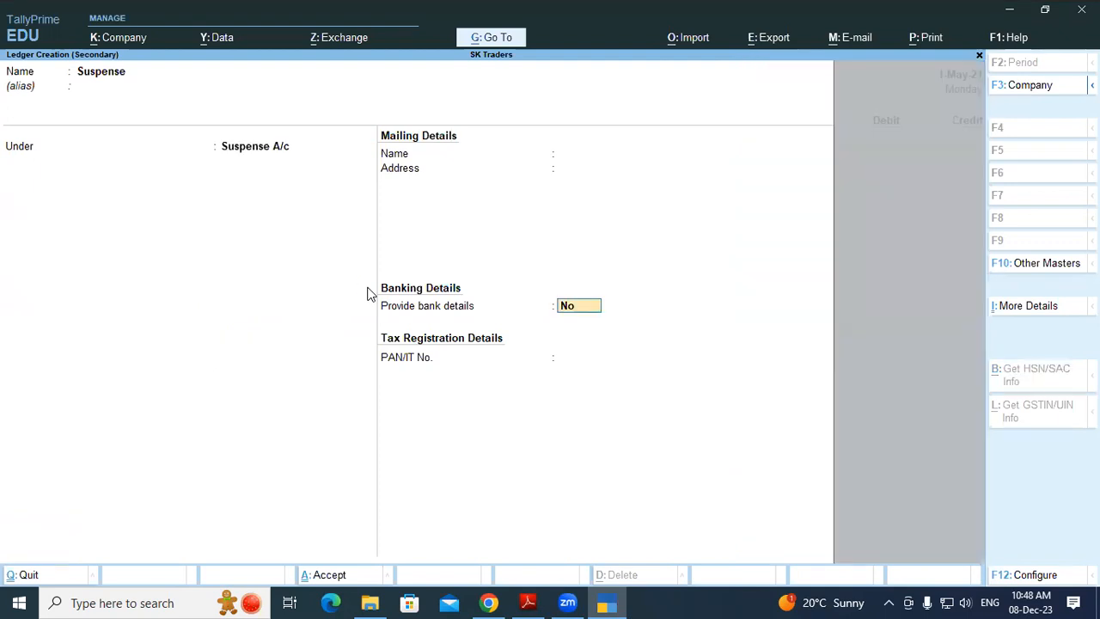
key(Return)
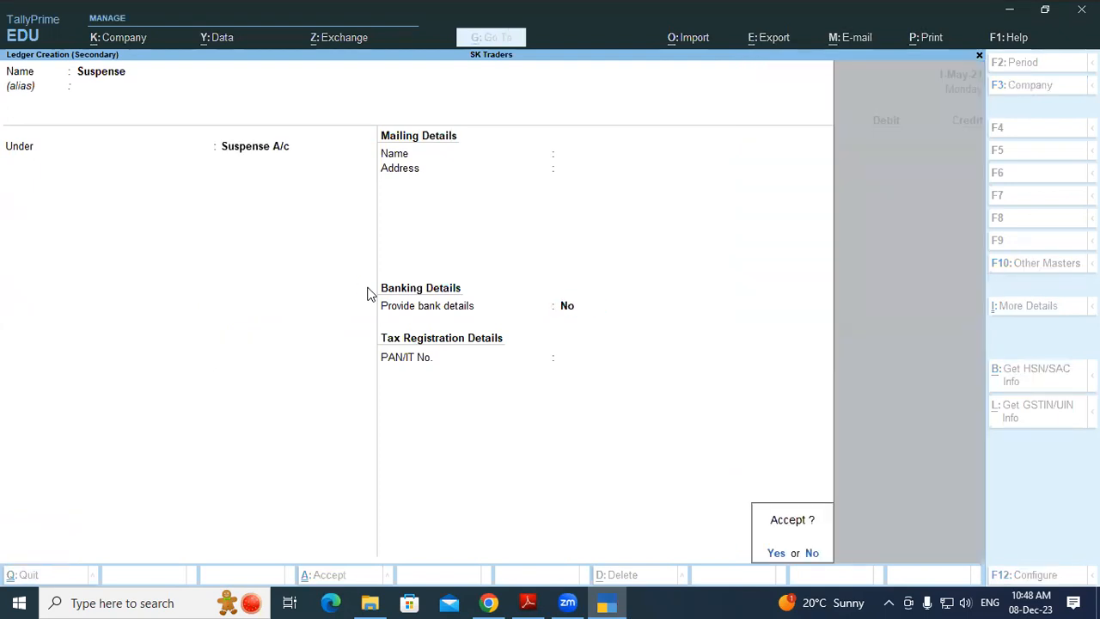
key(Return)
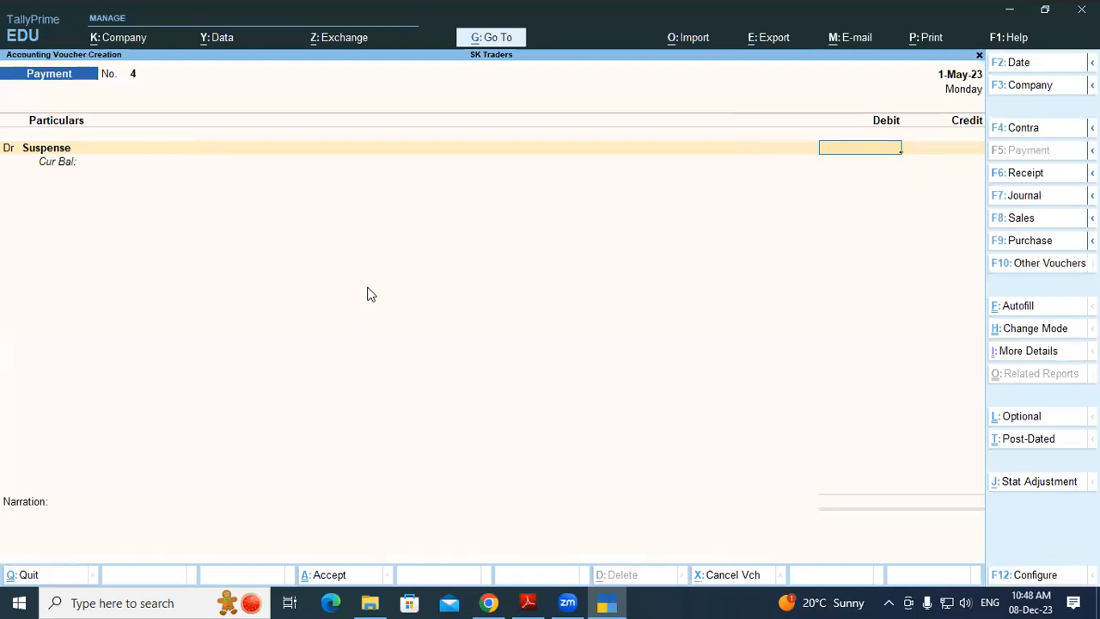
Debit Suspense 73,862.00 and credit SBI OD A/c for the same amount
key(alt+Tab)
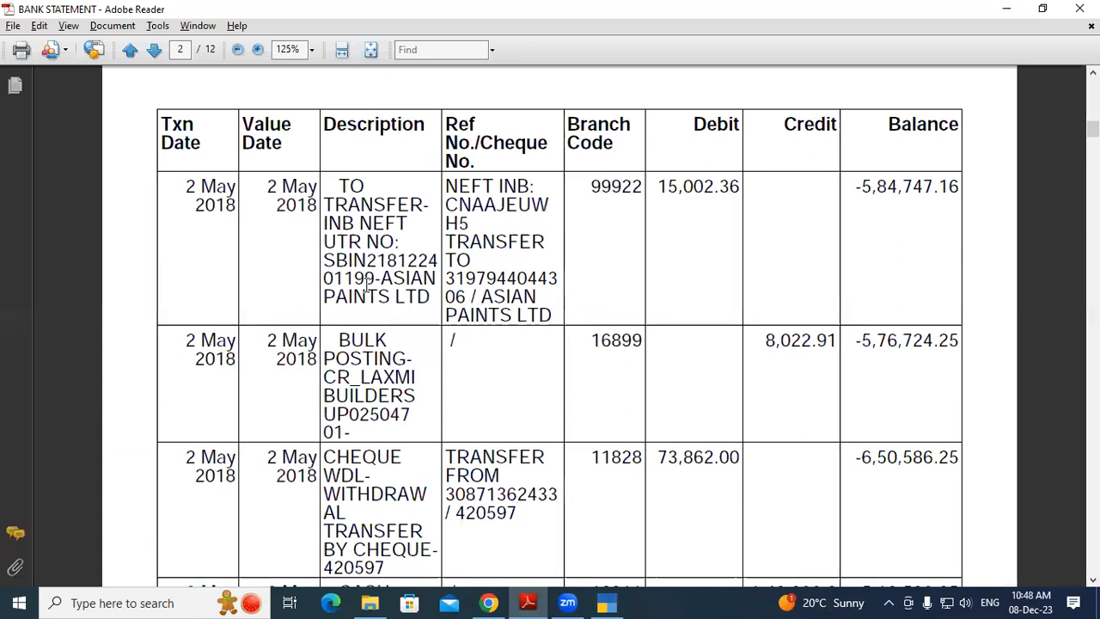
key(alt+Tab)
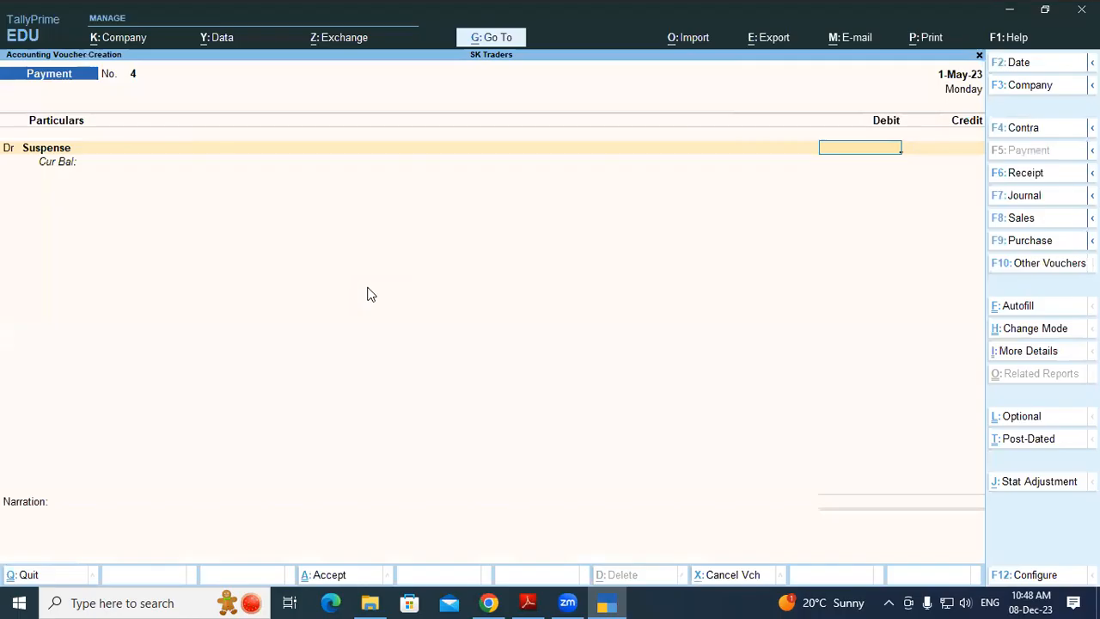
text(3,8)
text(62)
key(Return)
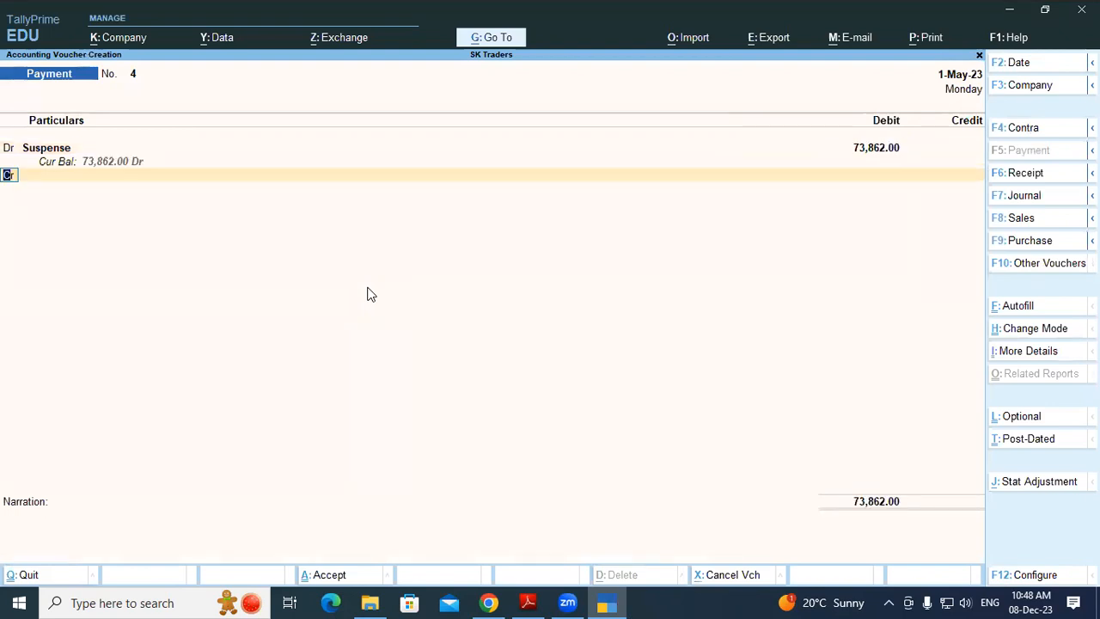
key(Return)
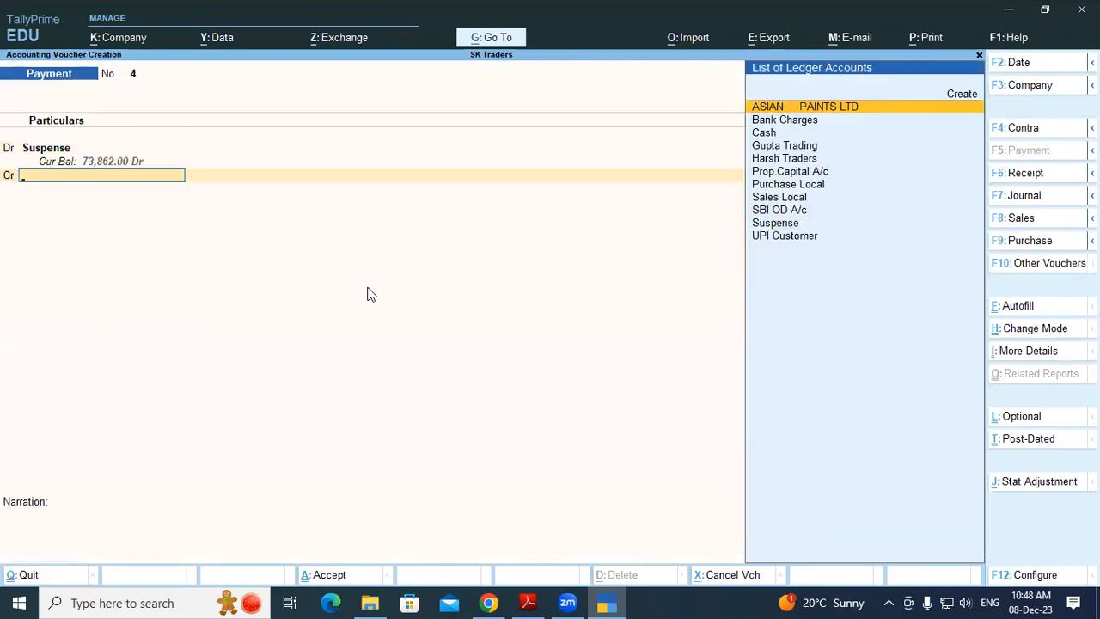
text(Sbi)
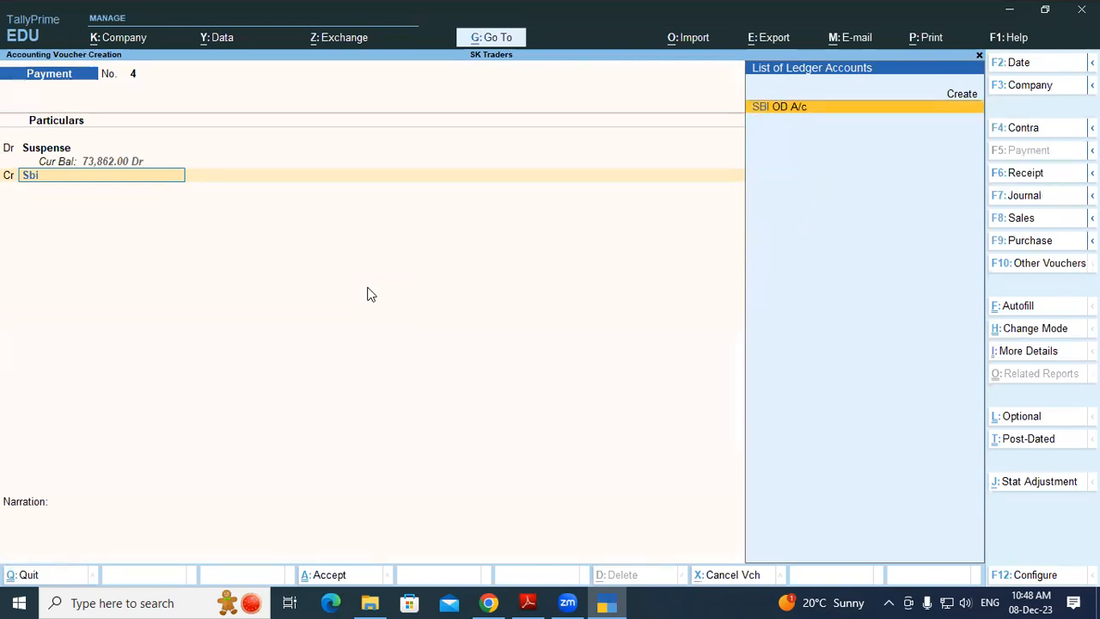
key(Return)
key(Return)
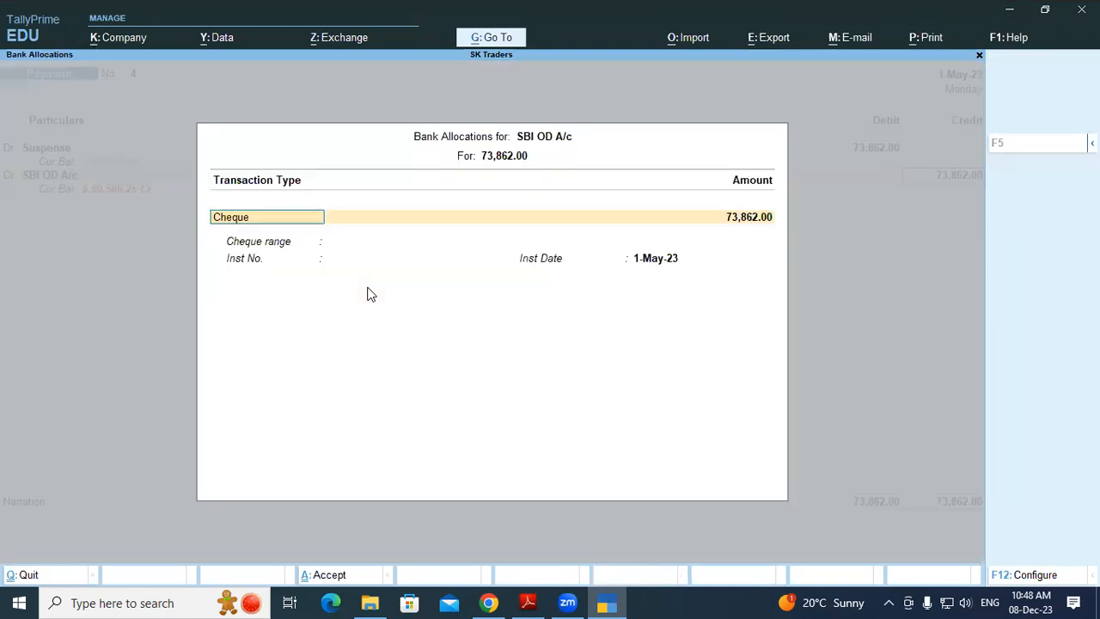
key(Return)
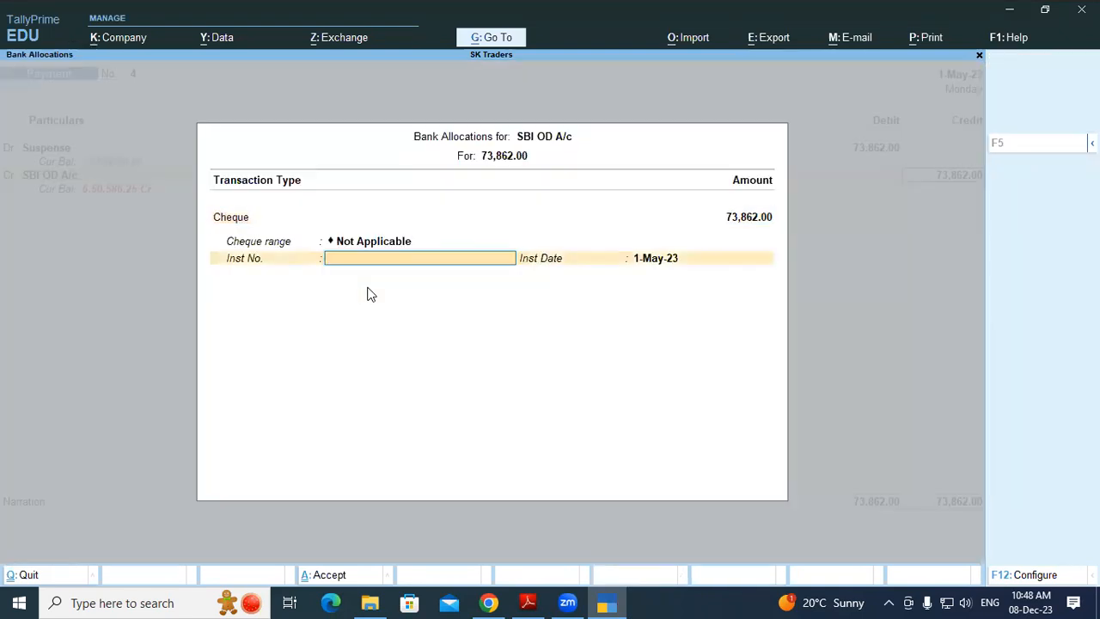
Enter cheque number 420597 in the bank allocation details
key(alt+Tab)
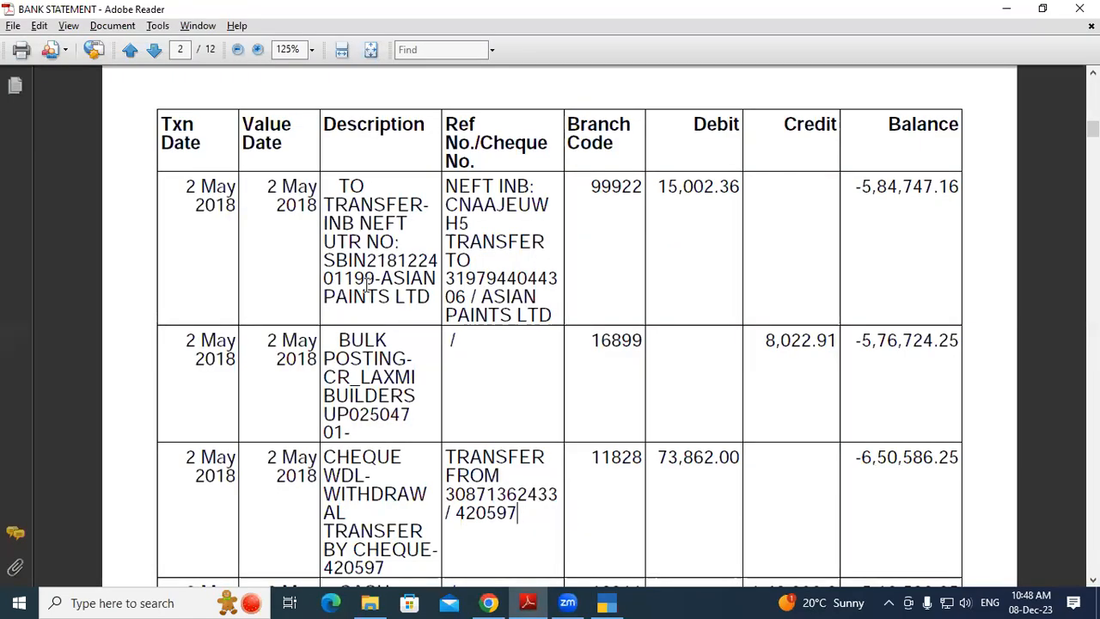
key(alt+Tab)
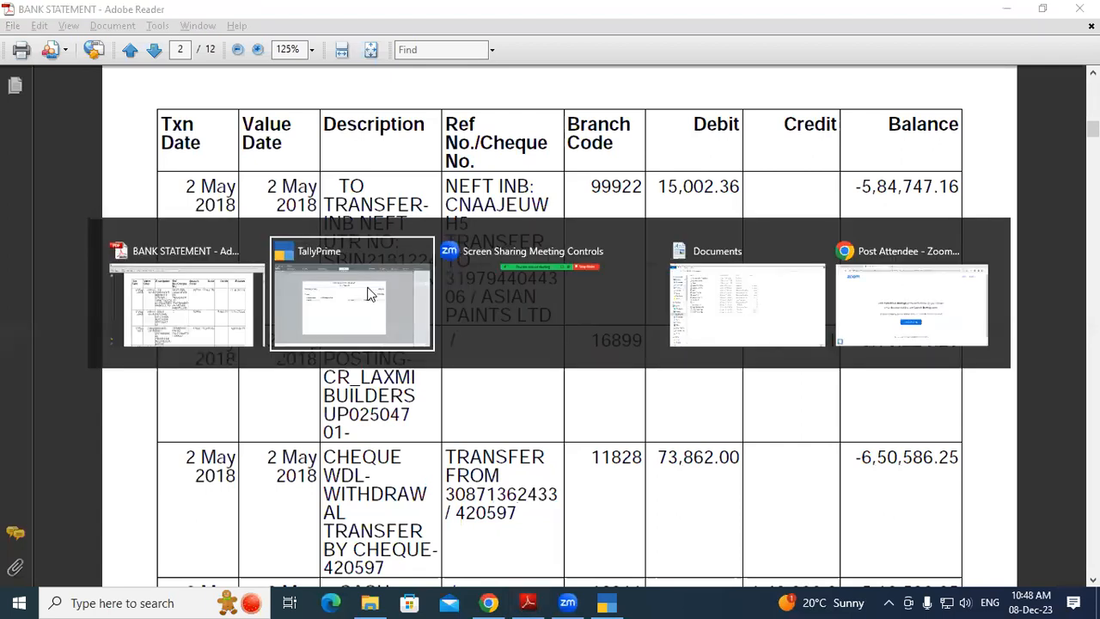
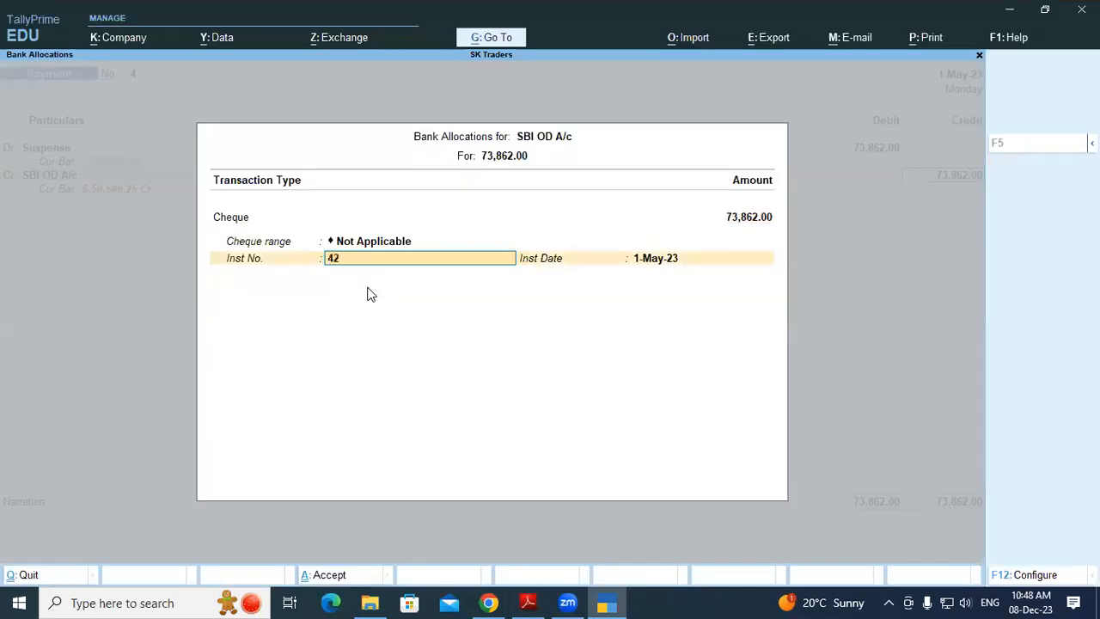
key(Return)
key(BackSpace)
key(BackSpace)
key(Return)
key(Return)
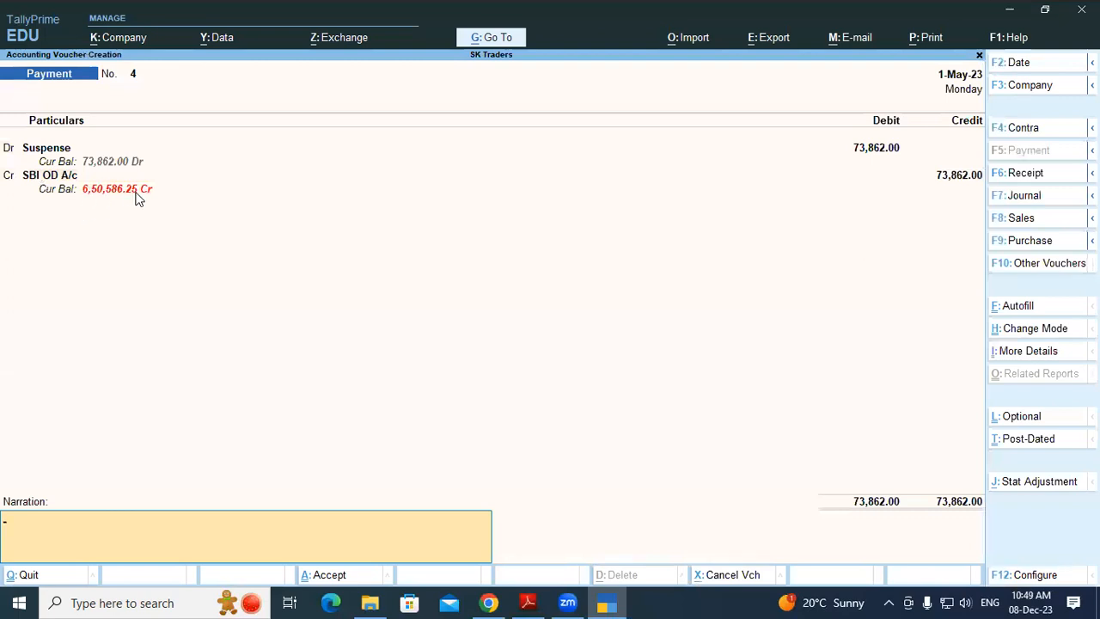
Compare the -6,50,586.25 statement balance, then save Payment voucher 4
key(alt+Tab)
drag(856, 457, 954, 457)
click(952, 457)
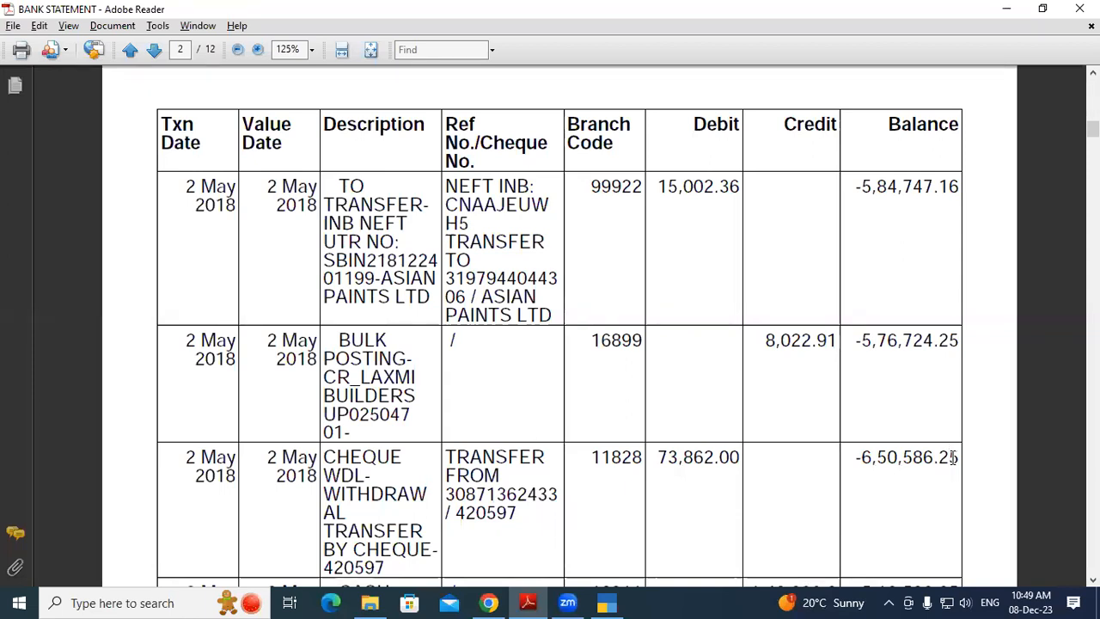
key(alt+Tab)
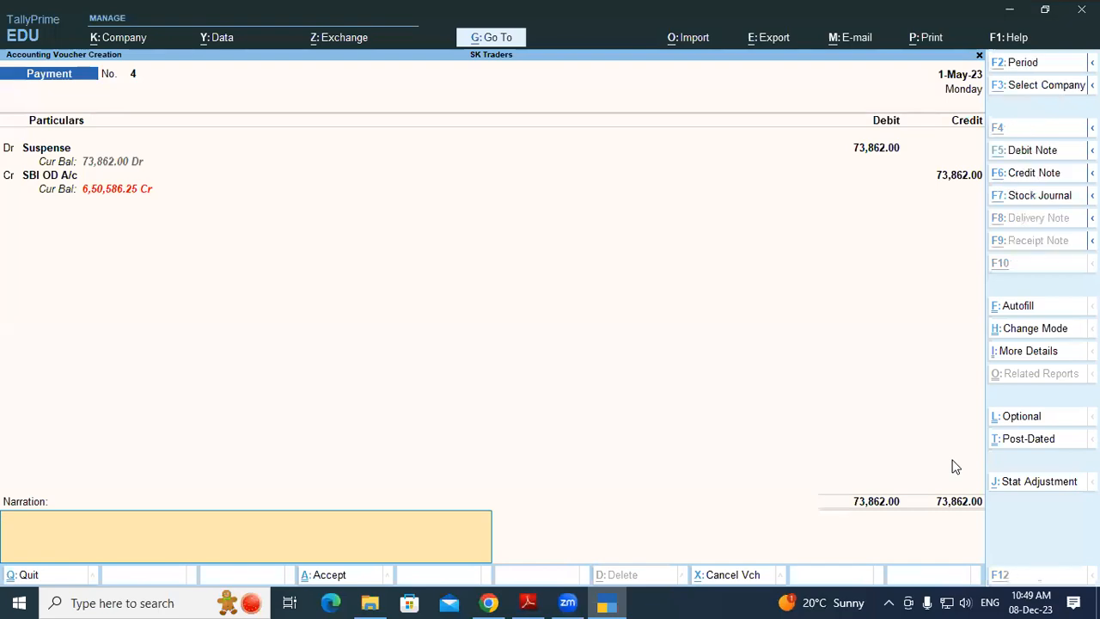
key(alt+Tab)
key(alt+Tab)
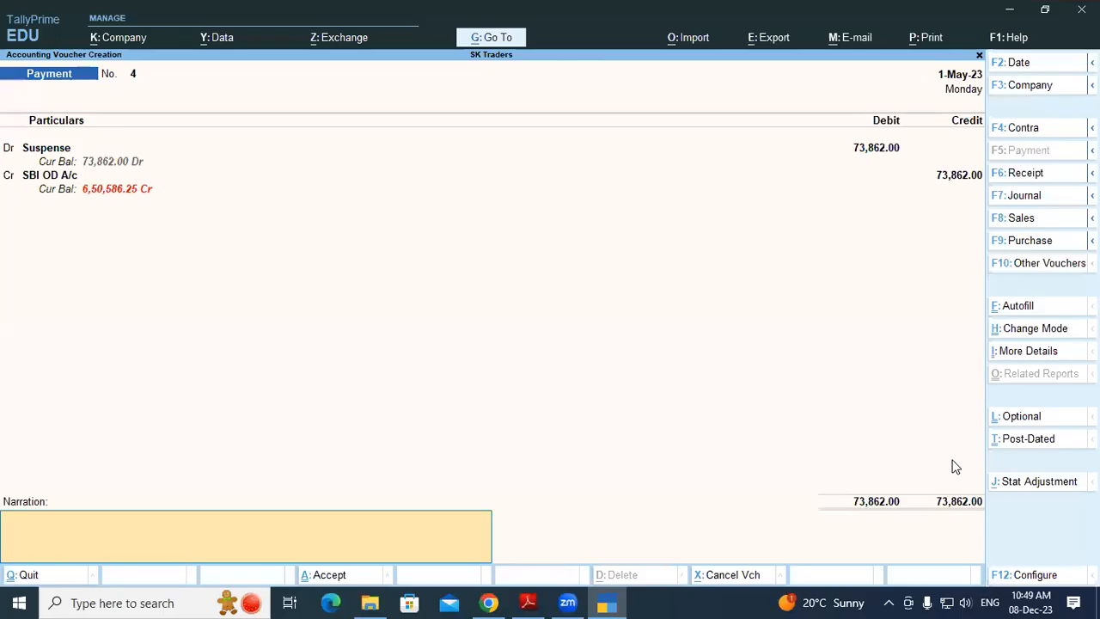
key(Return)
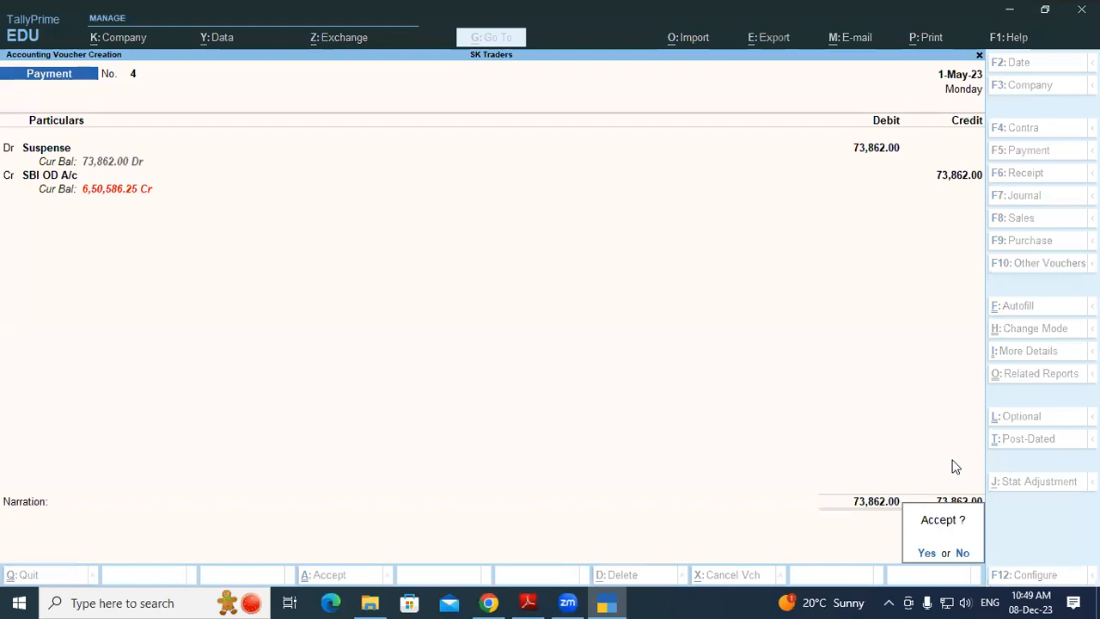
key(Return)
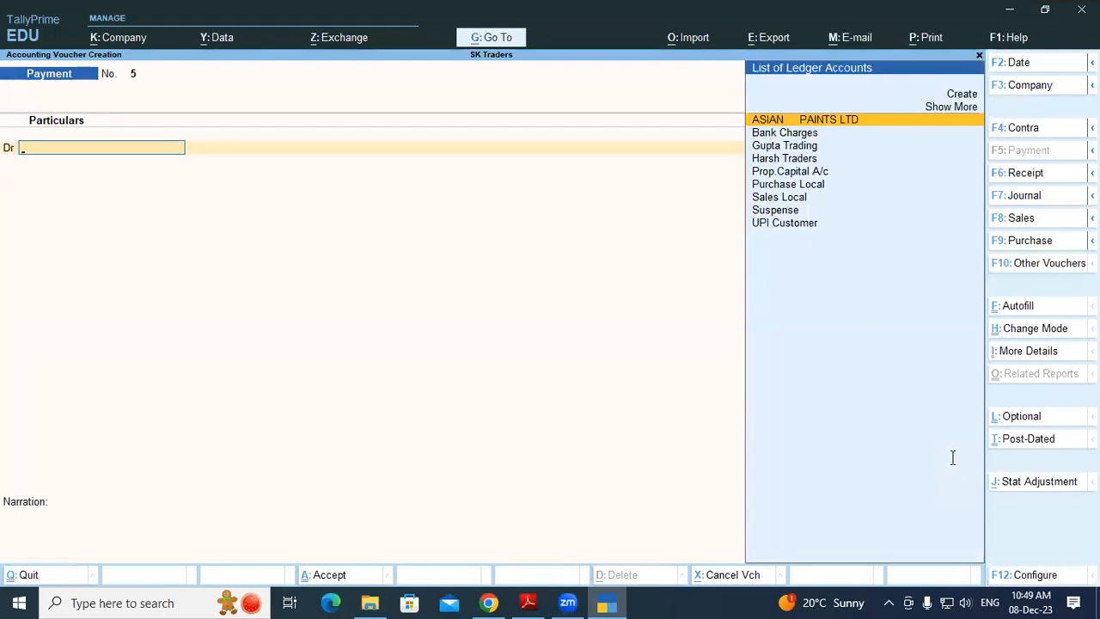
key(alt+Tab)
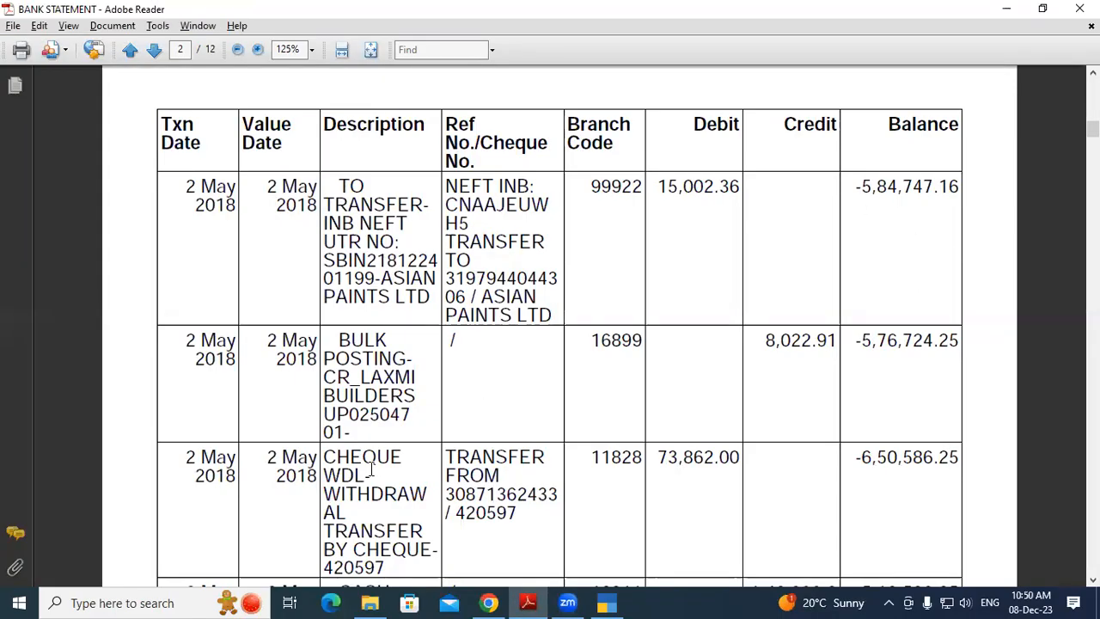
Scroll the bank statement to page 2's 1,40,000.00 cash deposit and 40,000.00 cheque deposit rows, marking the cheque number
scroll(947, 458, down, 2)
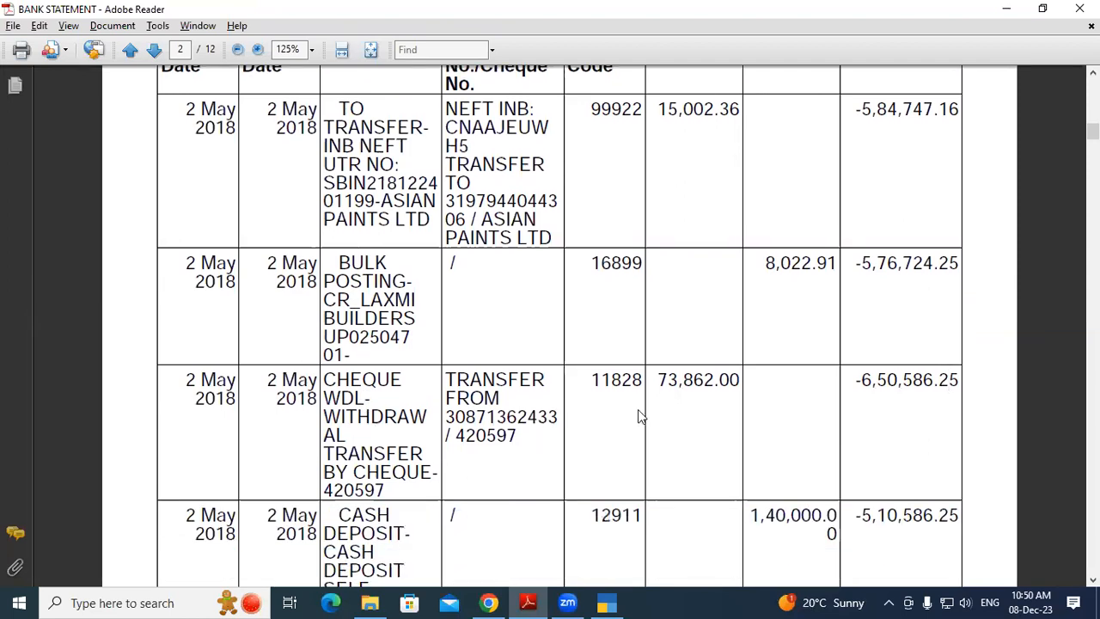
scroll(382, 481, down, 1)
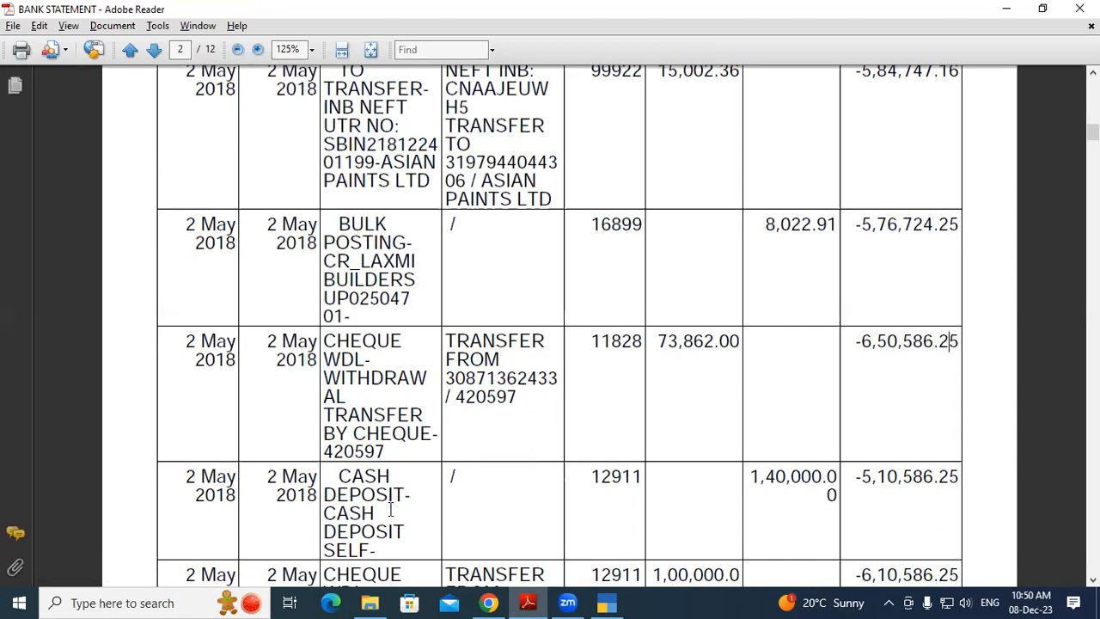
scroll(391, 509, down, 2)
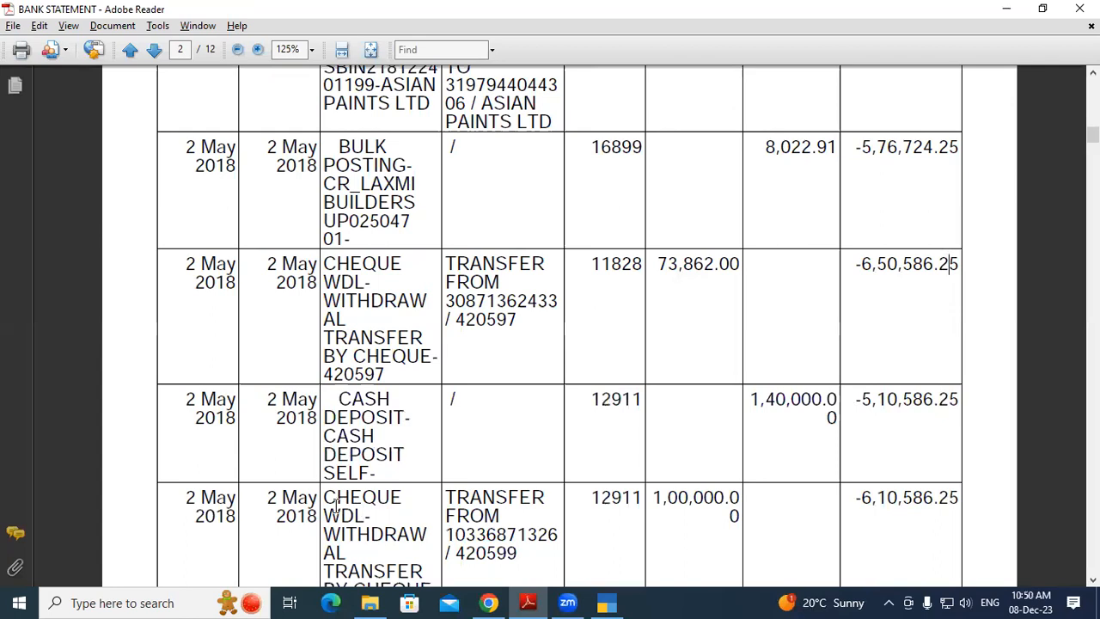
scroll(357, 509, down, 1)
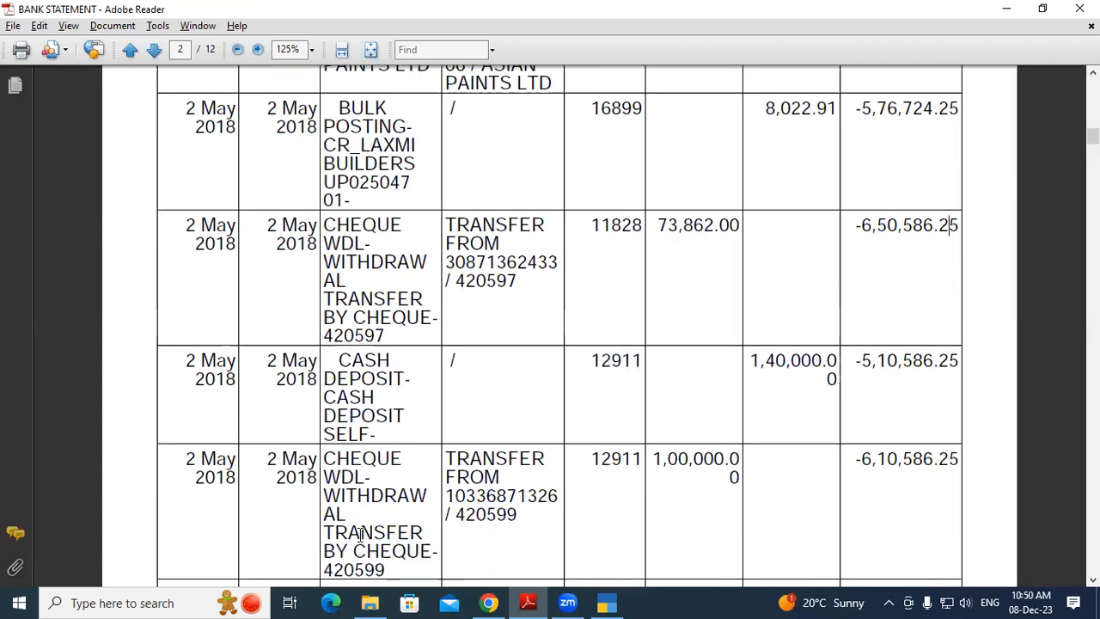
scroll(367, 526, down, 1)
scroll(365, 520, down, 2)
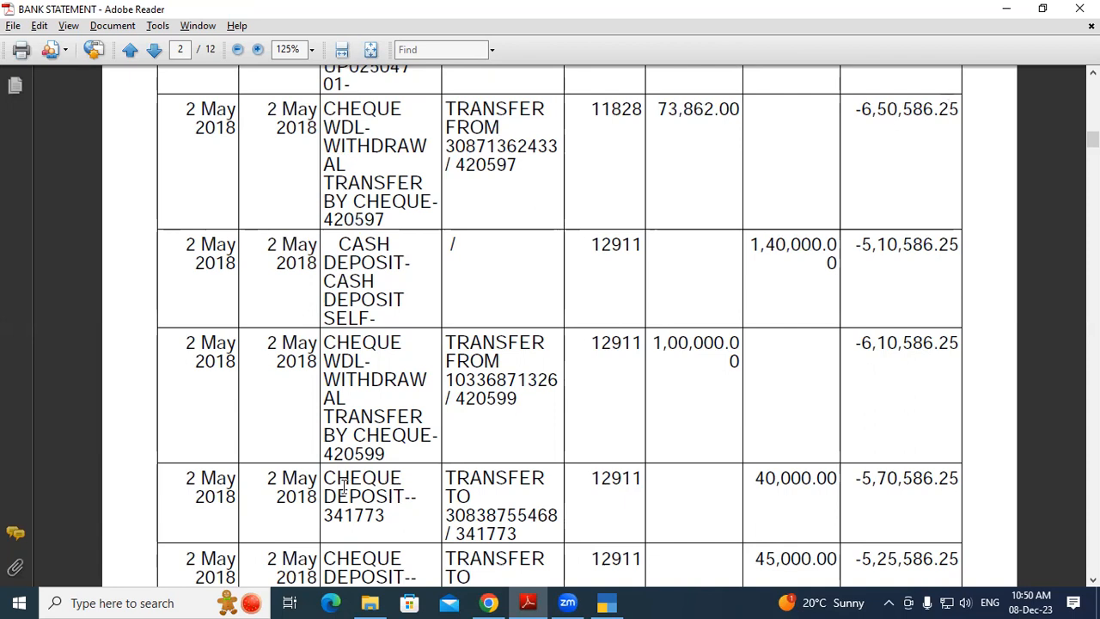
click(376, 524)
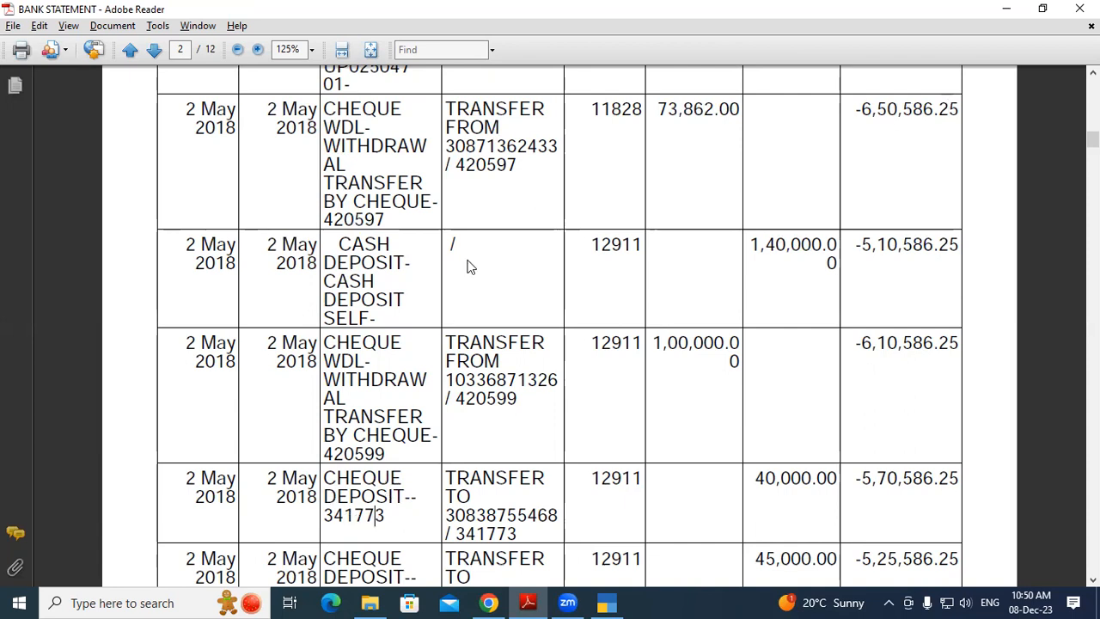